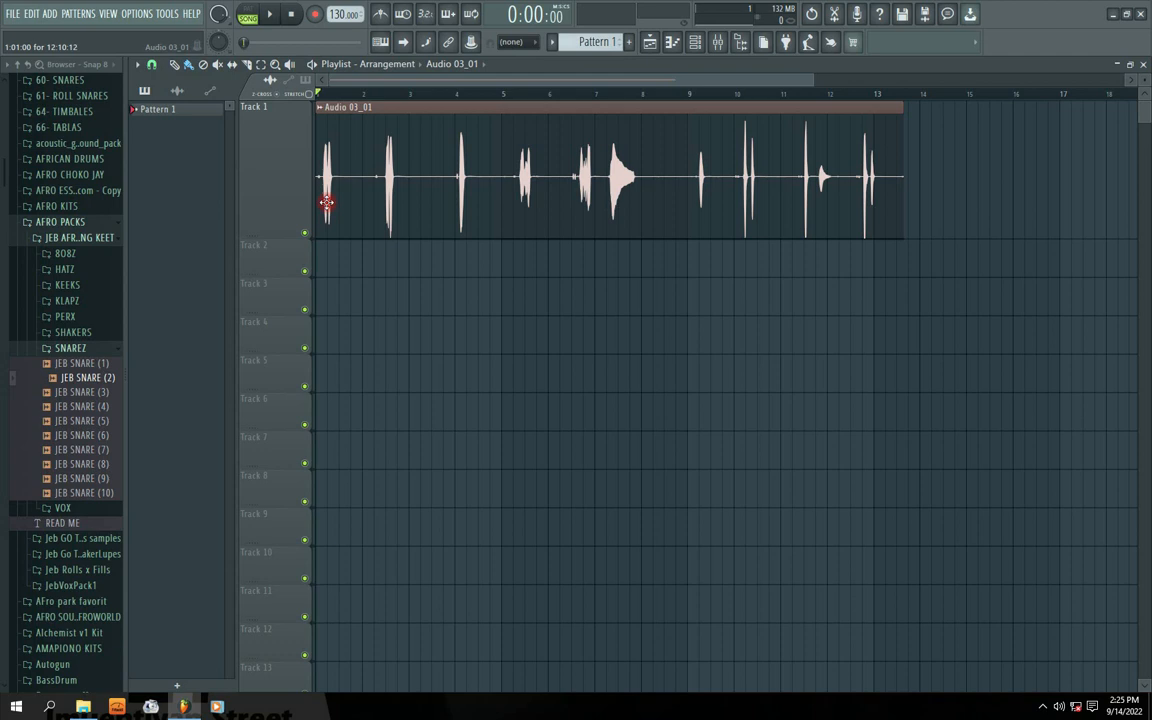
Reduce Track 1's height in the playlist, bring up the mixer and arrange it beside the un-maximized playlist
left_click_drag(278, 240, 278, 198)
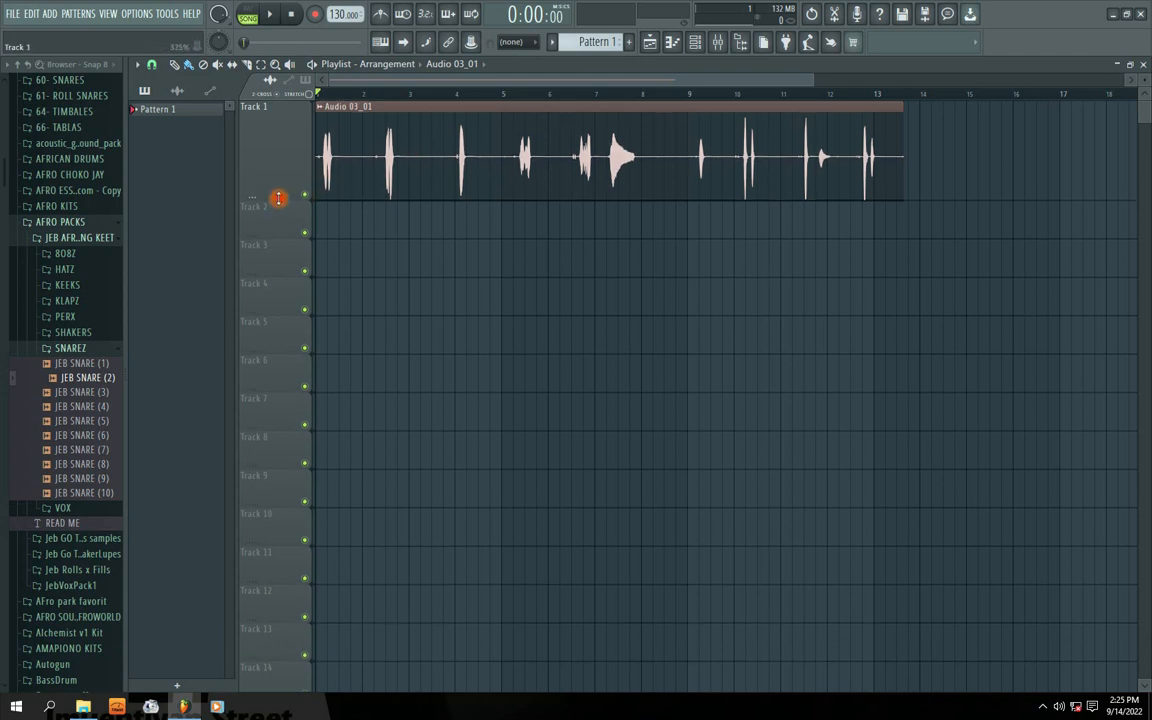
left_click(717, 42)
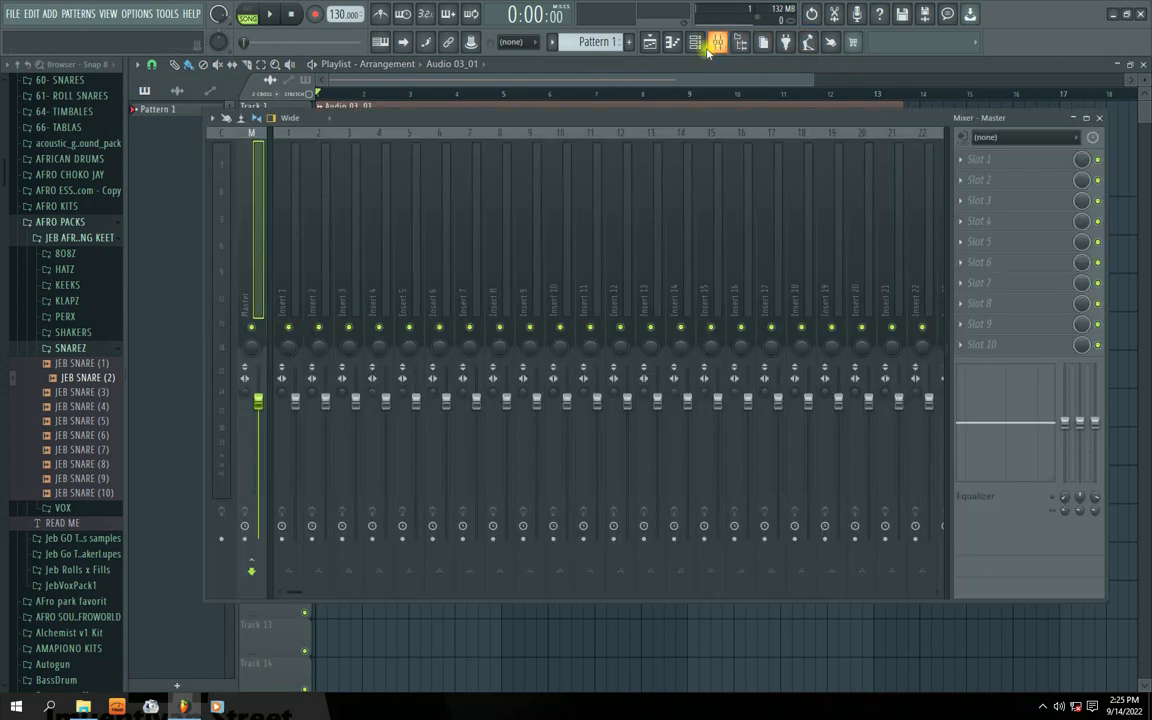
left_click_drag(362, 119, 515, 141)
key("space")
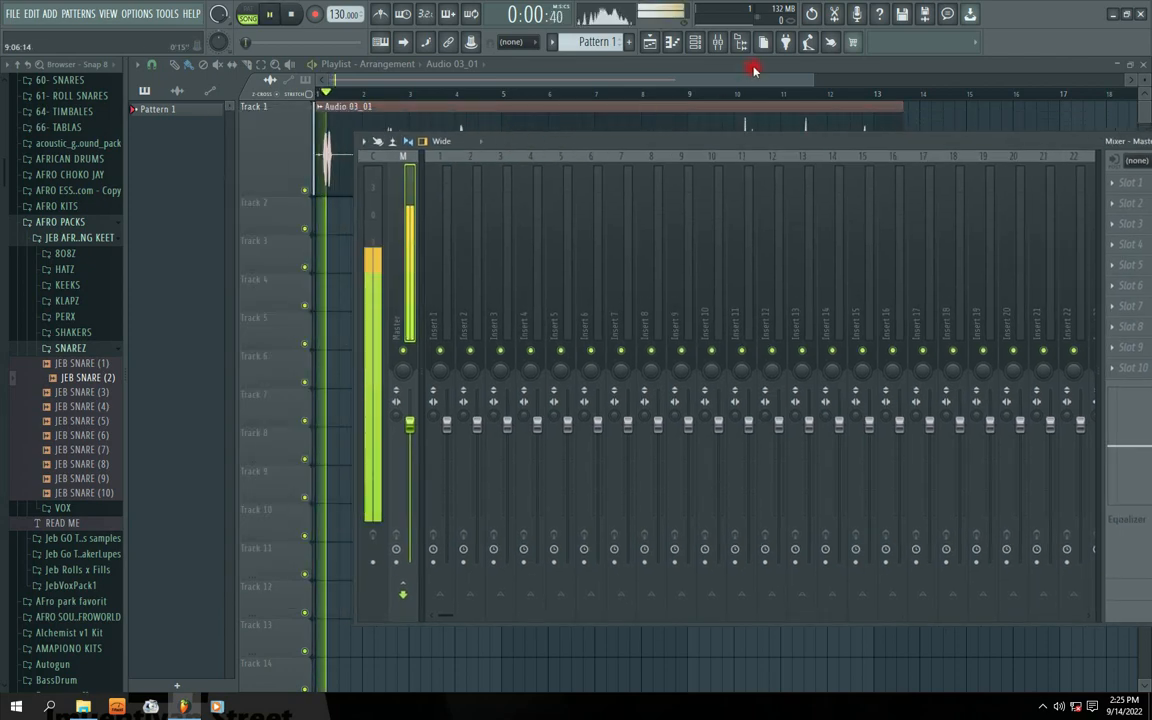
key("space")
key("F9")
double_click(757, 67)
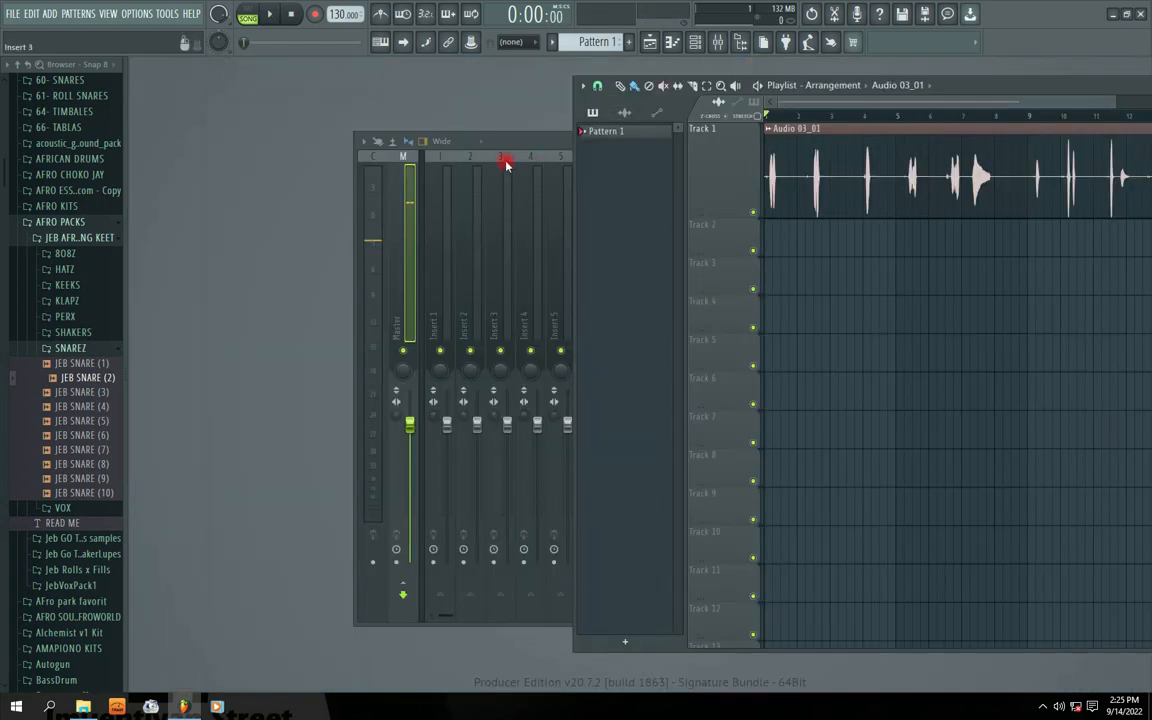
left_click_drag(534, 143, 467, 143)
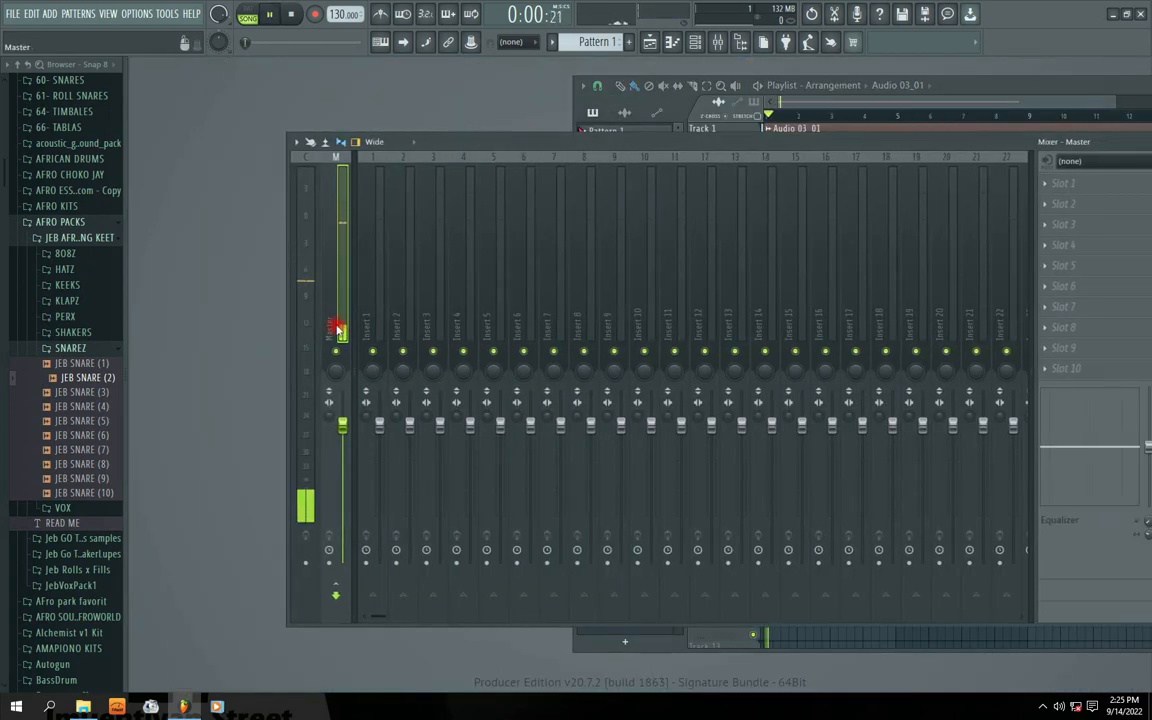
Route the Audio 03_01 channel to mixer Insert 3 and play the recording to check the routing
left_click(369, 326)
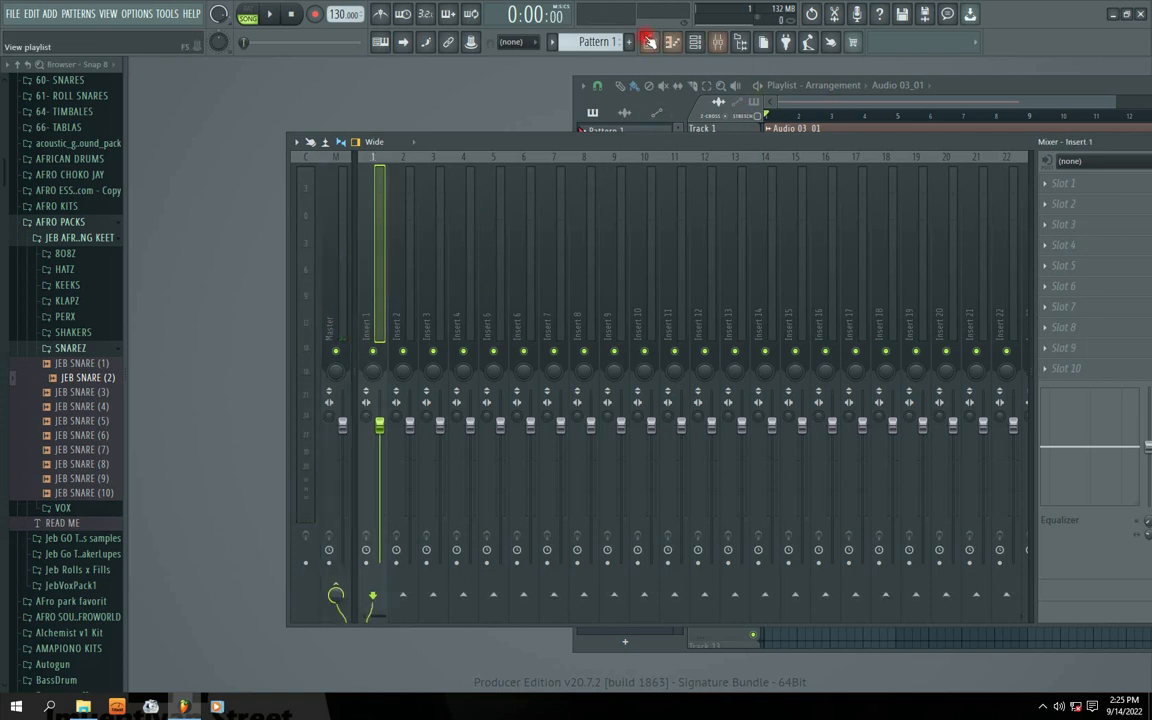
left_click(645, 40)
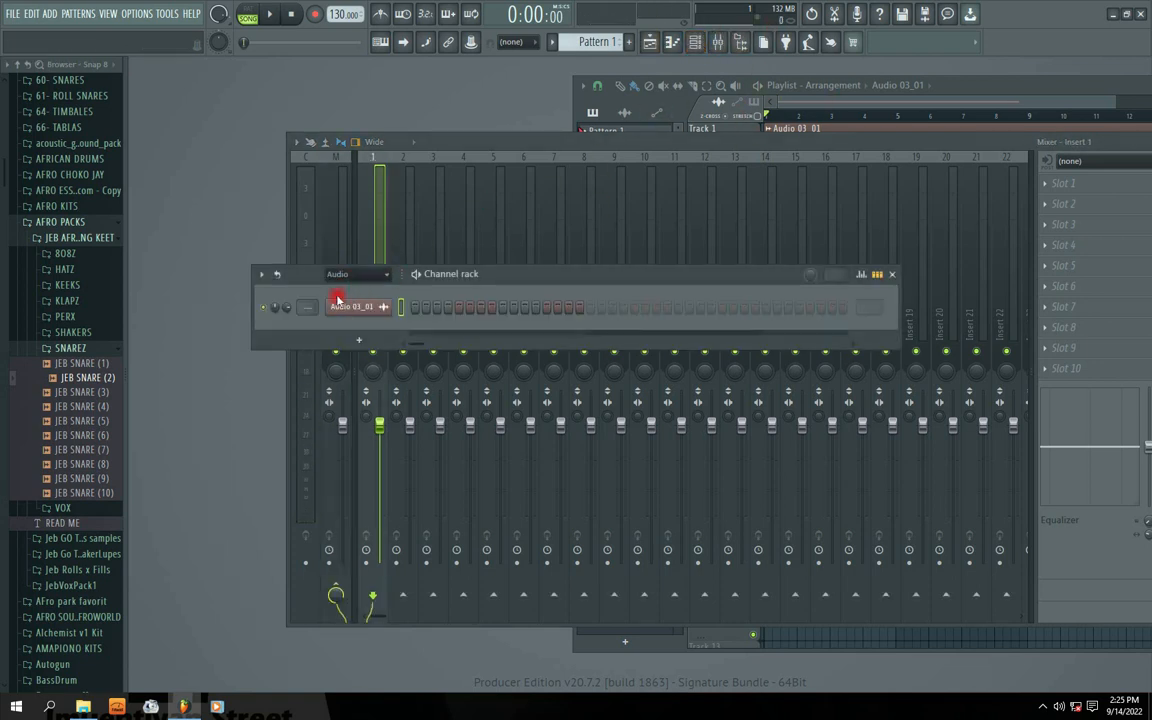
left_click_drag(307, 307, 307, 291)
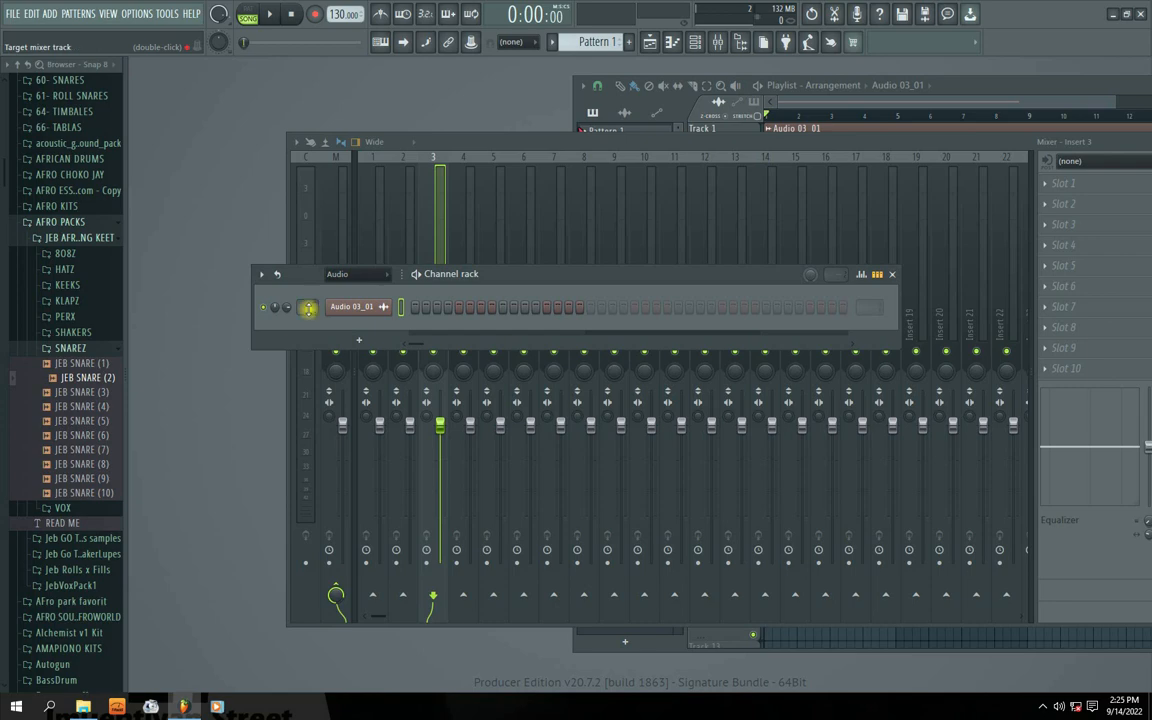
double_click(309, 308)
key("space")
mouse_move(620, 147)
left_mouse_down()
mouse_move(674, 134)
mouse_move(620, 132)
left_mouse_up()
key("space")
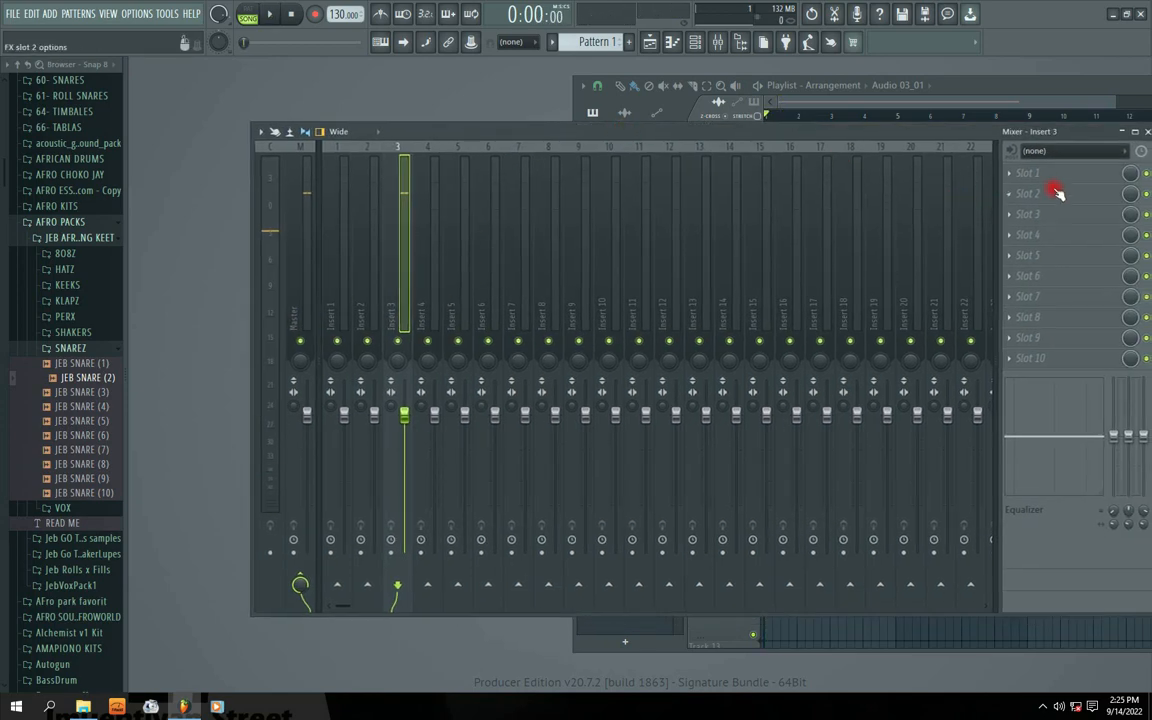
Load Fruity Parametric EQ 2 in slot 1 of Insert 3 and briefly play the recording through it
left_click(1012, 176)
left_click(796, 475)
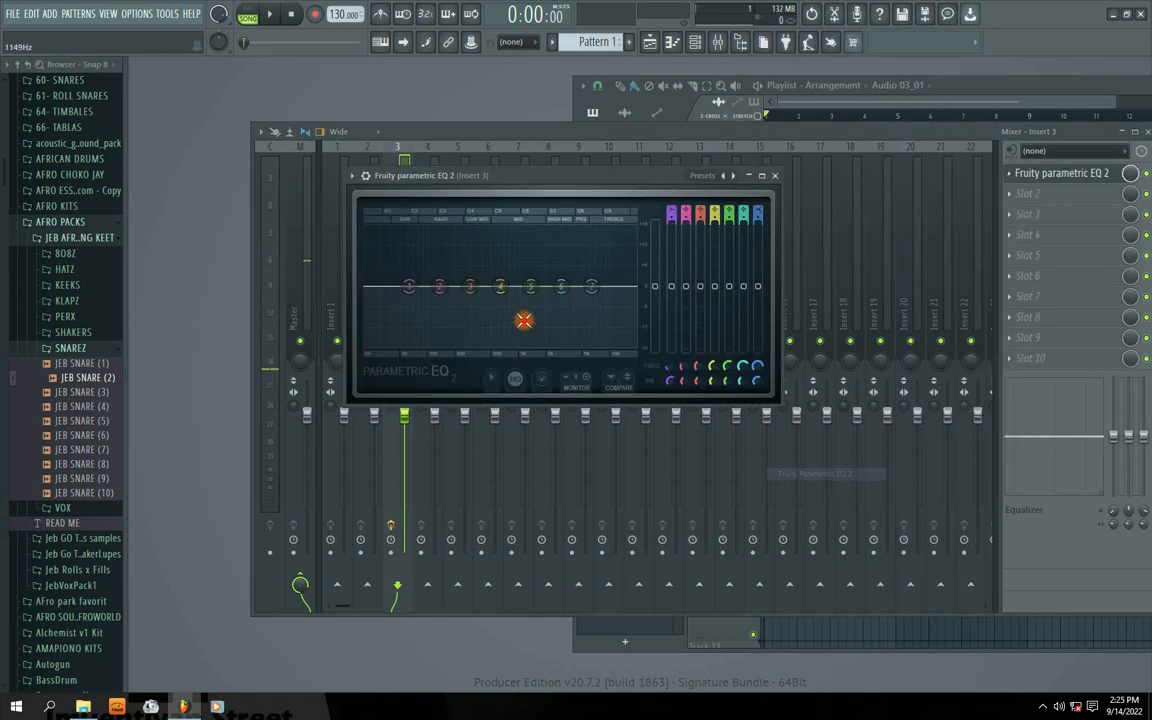
key("space")
key("space")
left_click(774, 175)
Replace the effect in slot 1 of Insert 3 with X-Noise Mono, searching the full plugin list for "NOISE"
right_click(1012, 178)
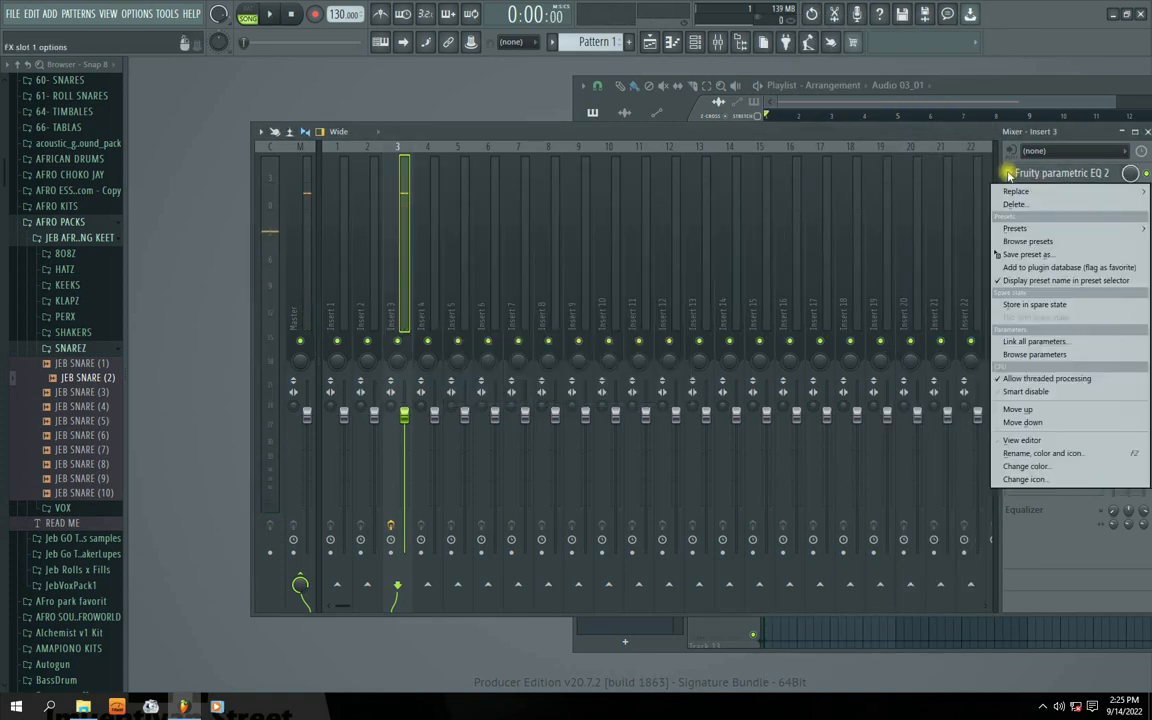
mouse_move(1018, 190)
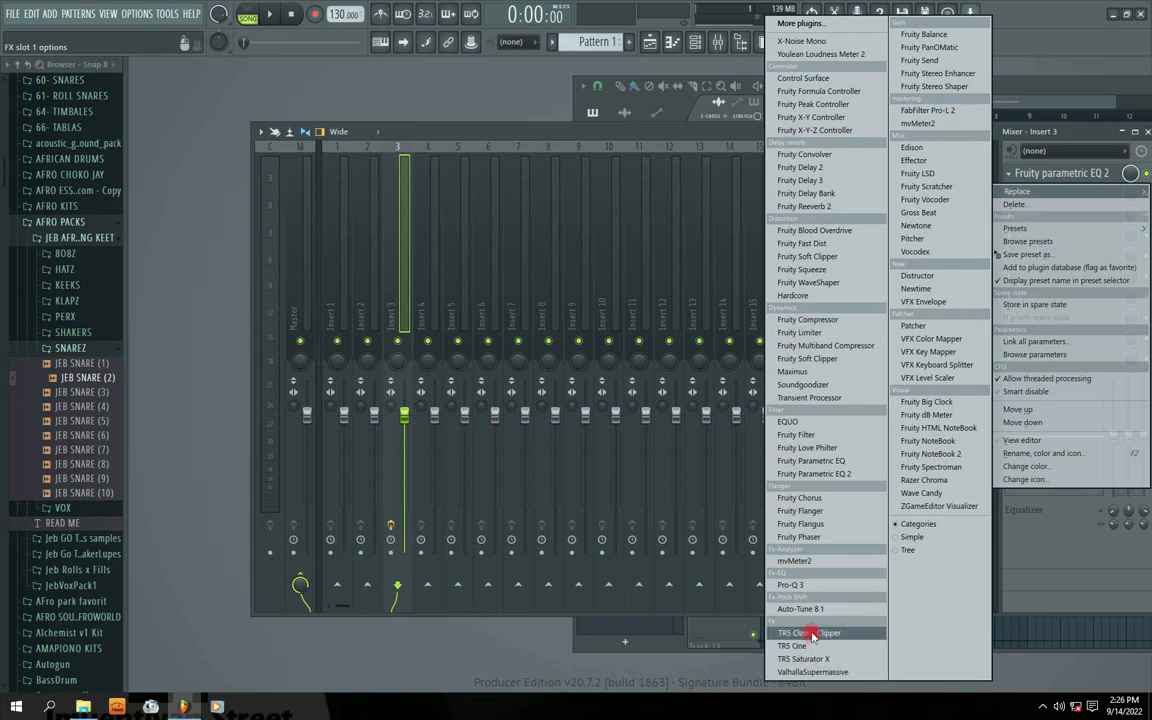
left_click(791, 26)
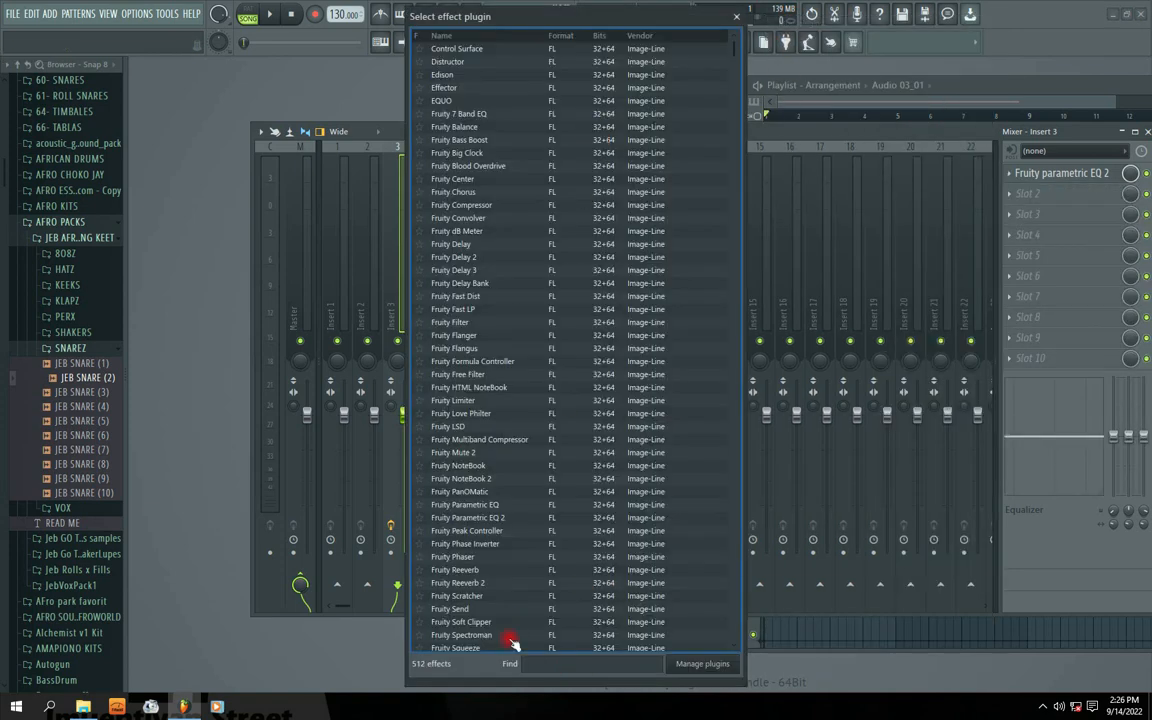
type("DEN")
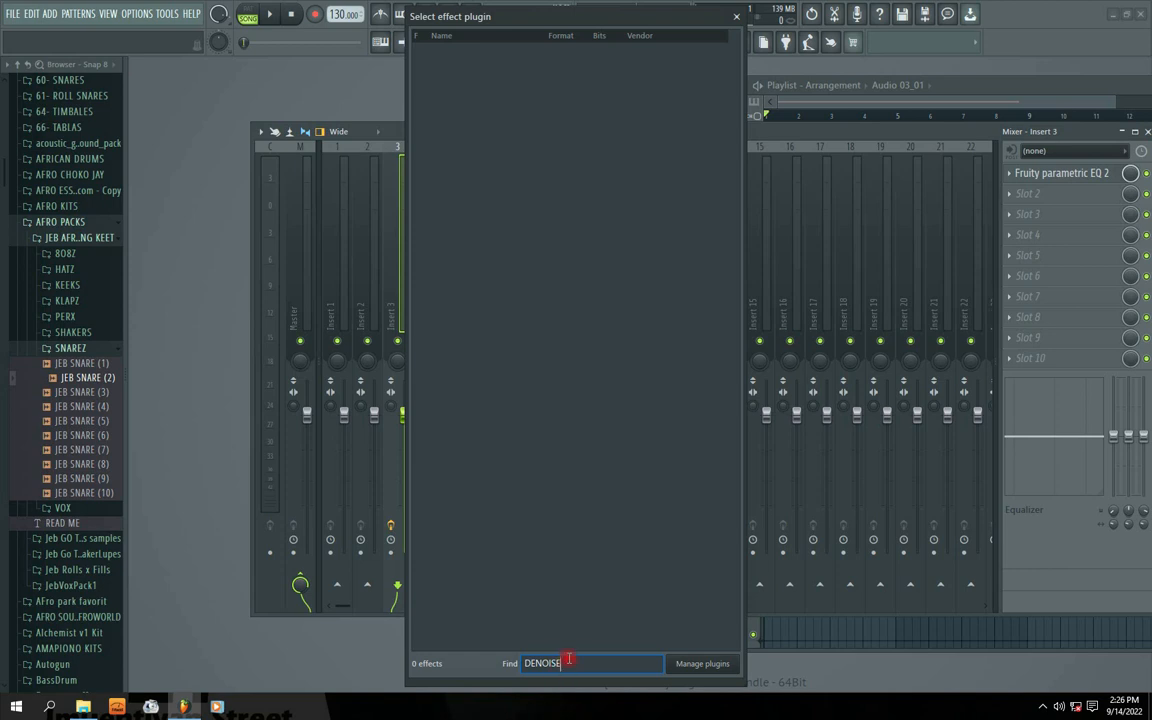
key("BackSpace")
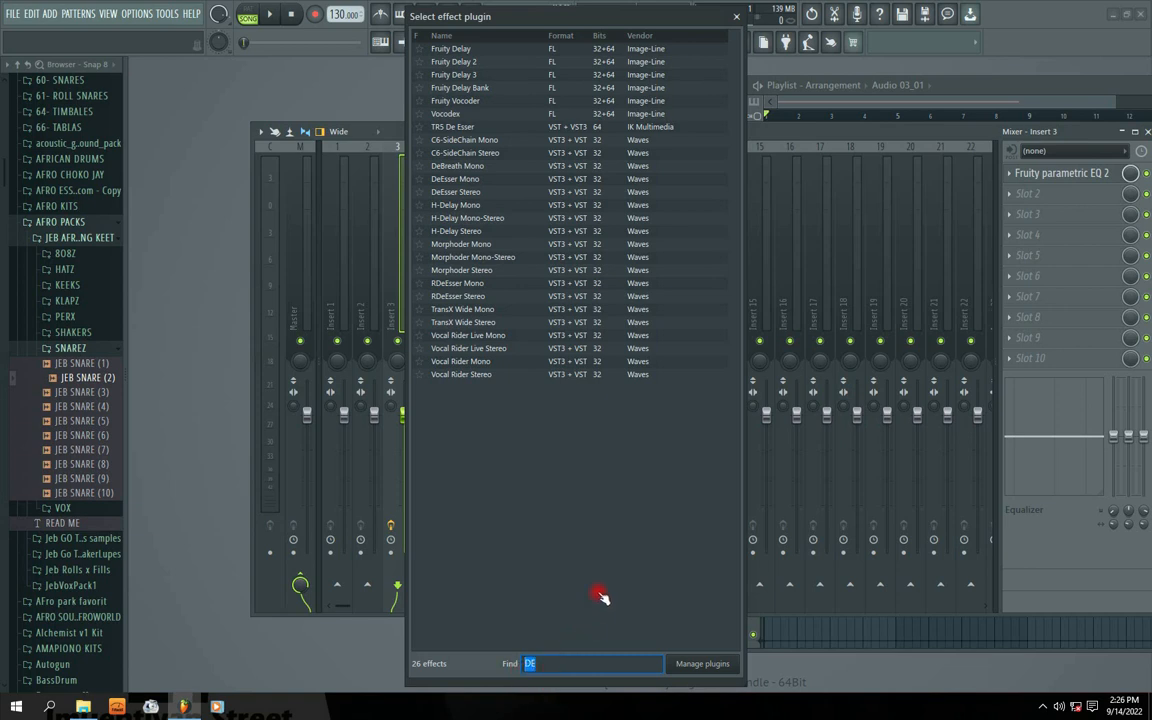
type("NOIS")
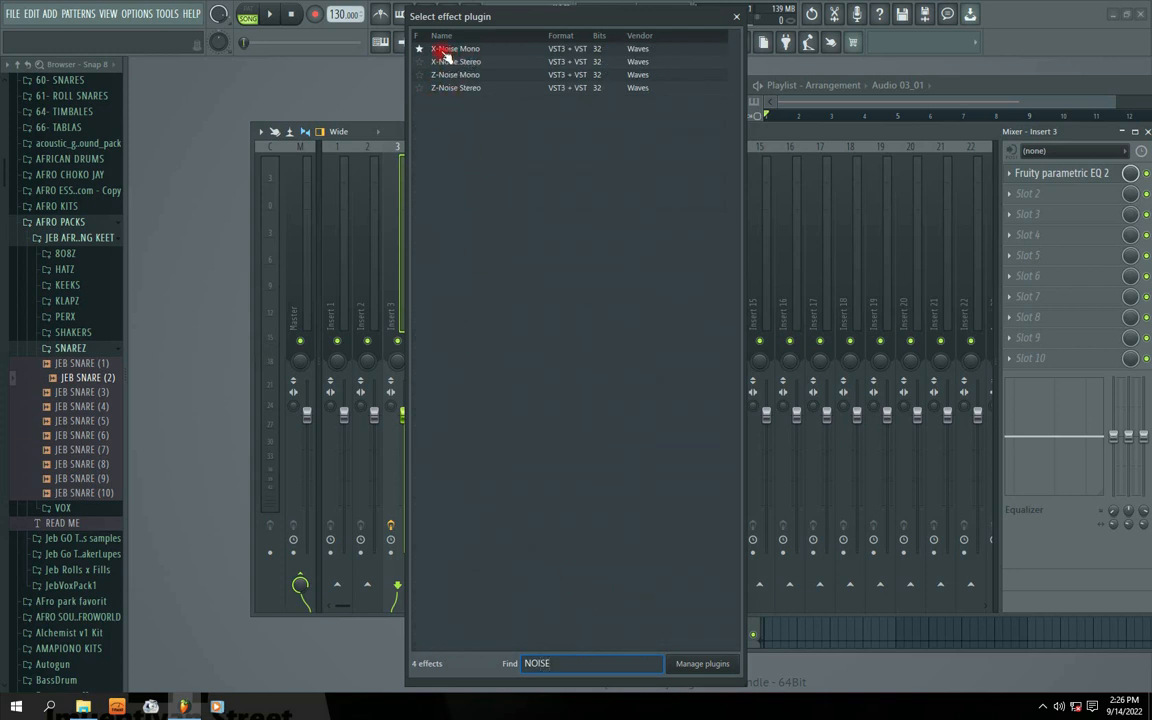
double_click(447, 50)
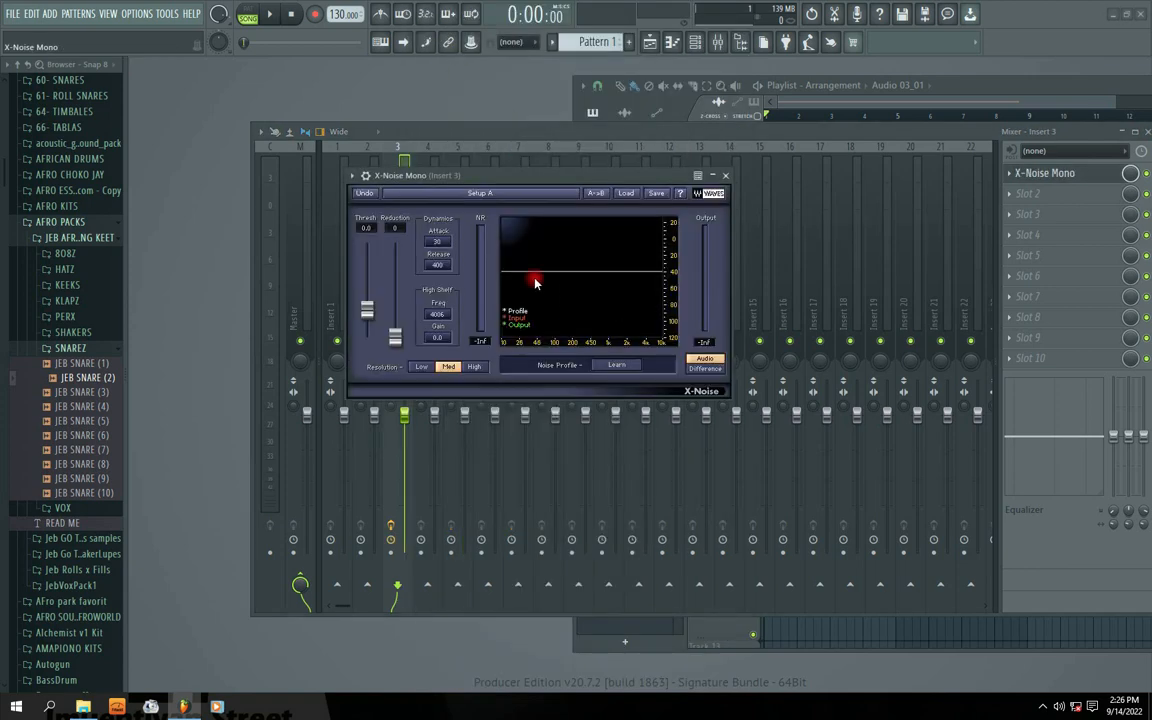
Play the recording while trying different X-Noise reduction amounts, and set its threshold to 28.4 dB
left_click_drag(509, 175, 631, 232)
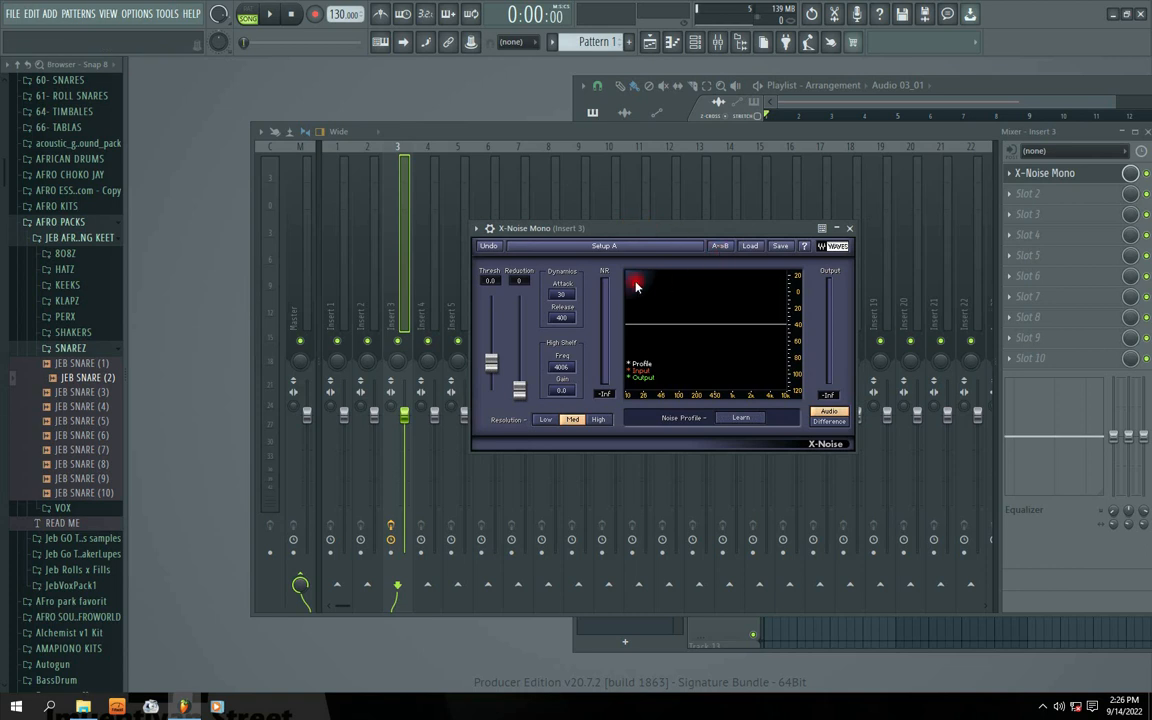
key("space")
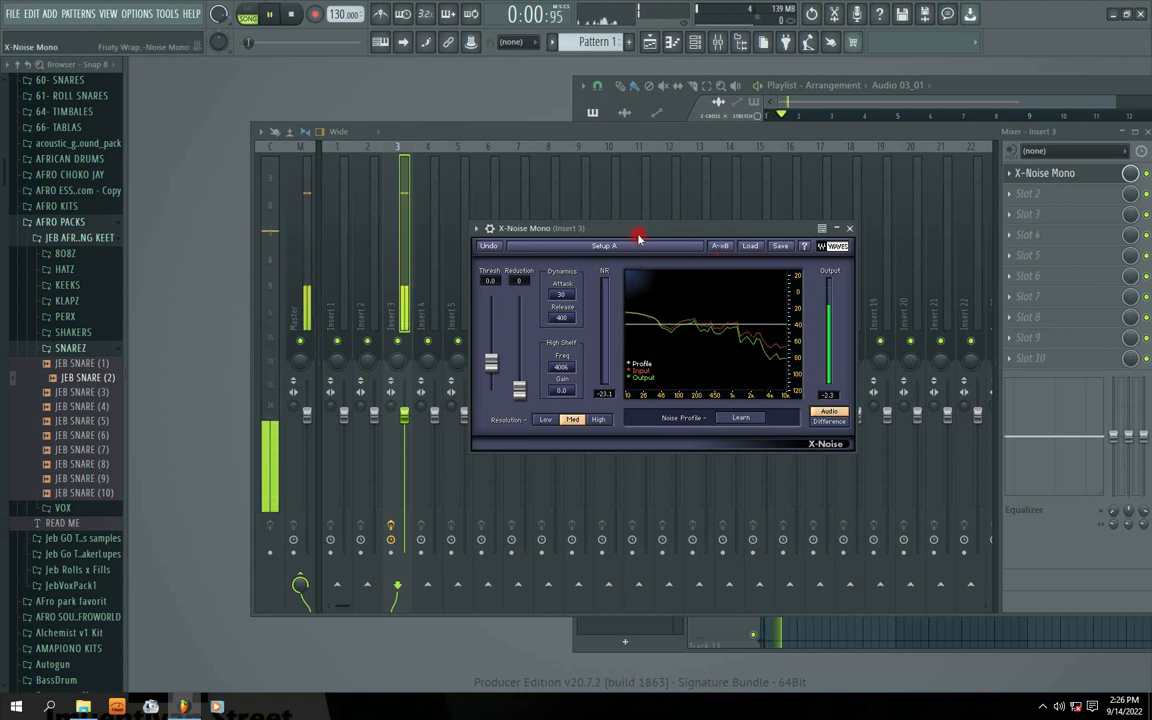
left_click_drag(638, 231, 695, 236)
left_click_drag(587, 401, 576, 304)
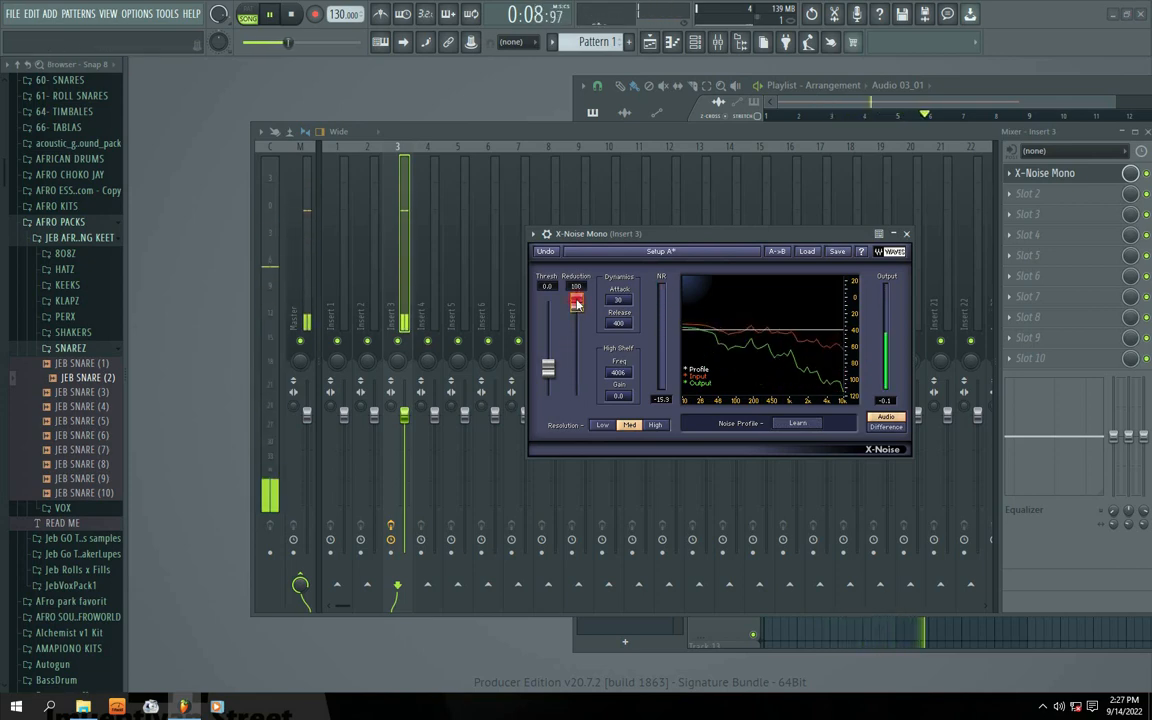
left_click_drag(547, 369, 576, 368)
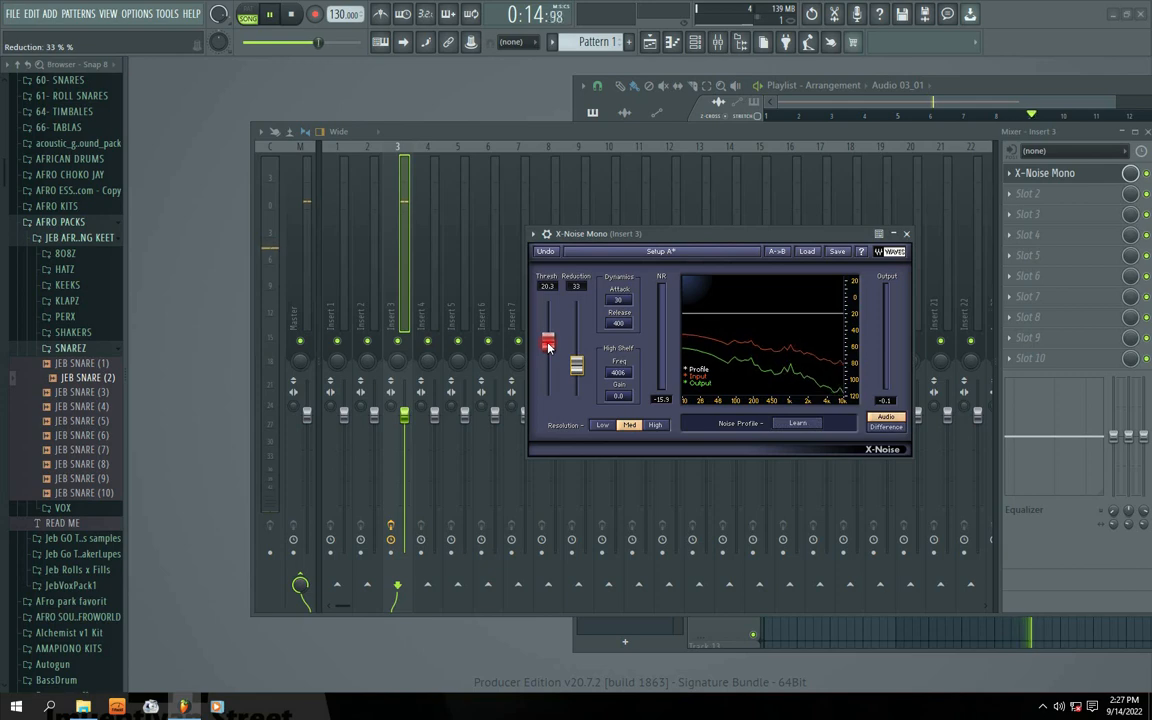
mouse_move(548, 347)
left_mouse_down()
mouse_move(553, 406)
mouse_move(548, 303)
mouse_move(548, 334)
left_mouse_up()
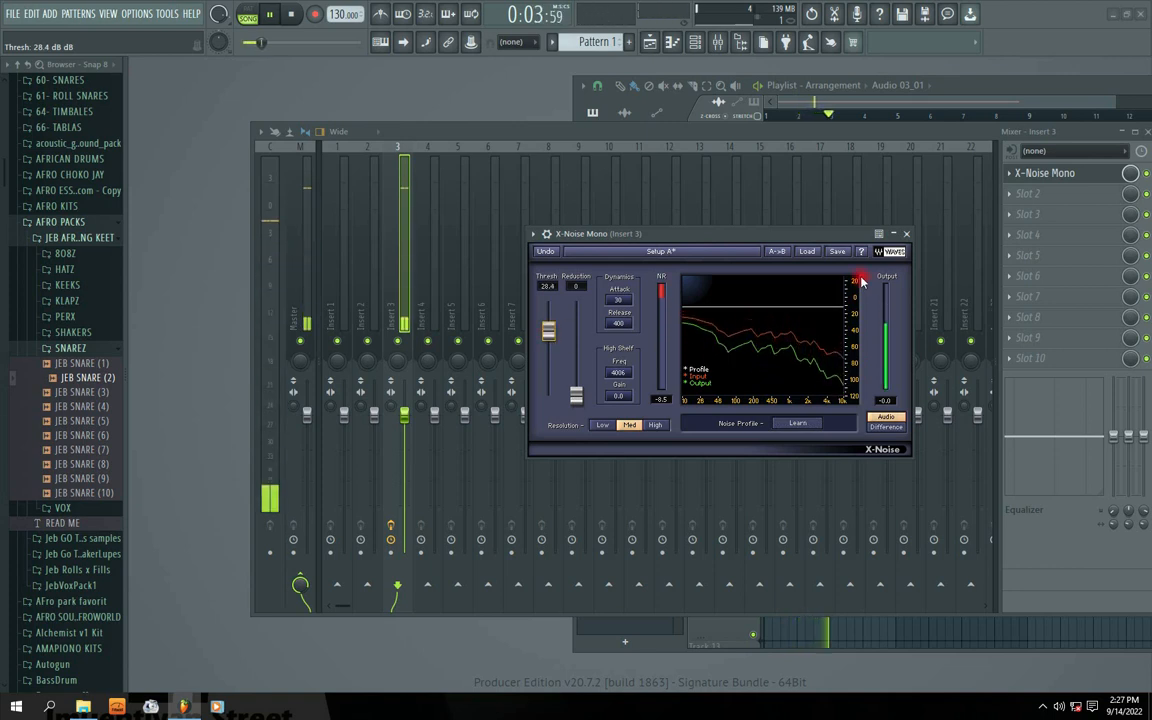
left_click(906, 233)
key("space")
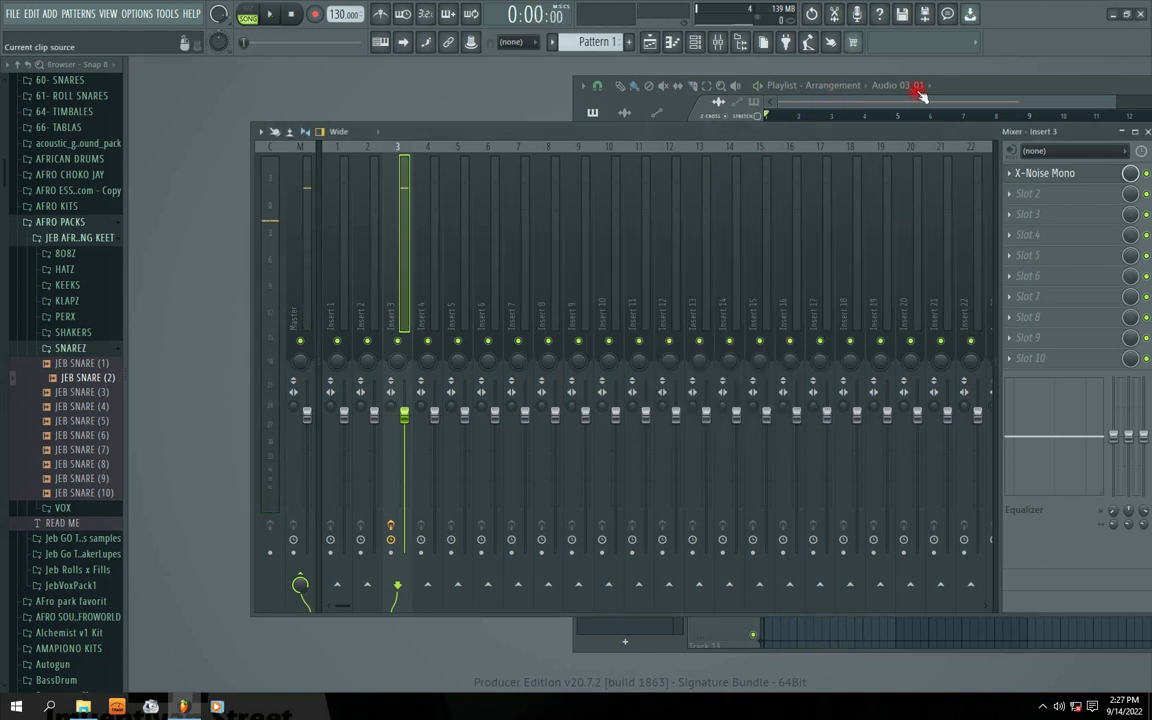
Reposition the mixer and playlist windows so that more of the playlist and the whole effects rack fit on screen
left_click_drag(821, 141, 752, 241)
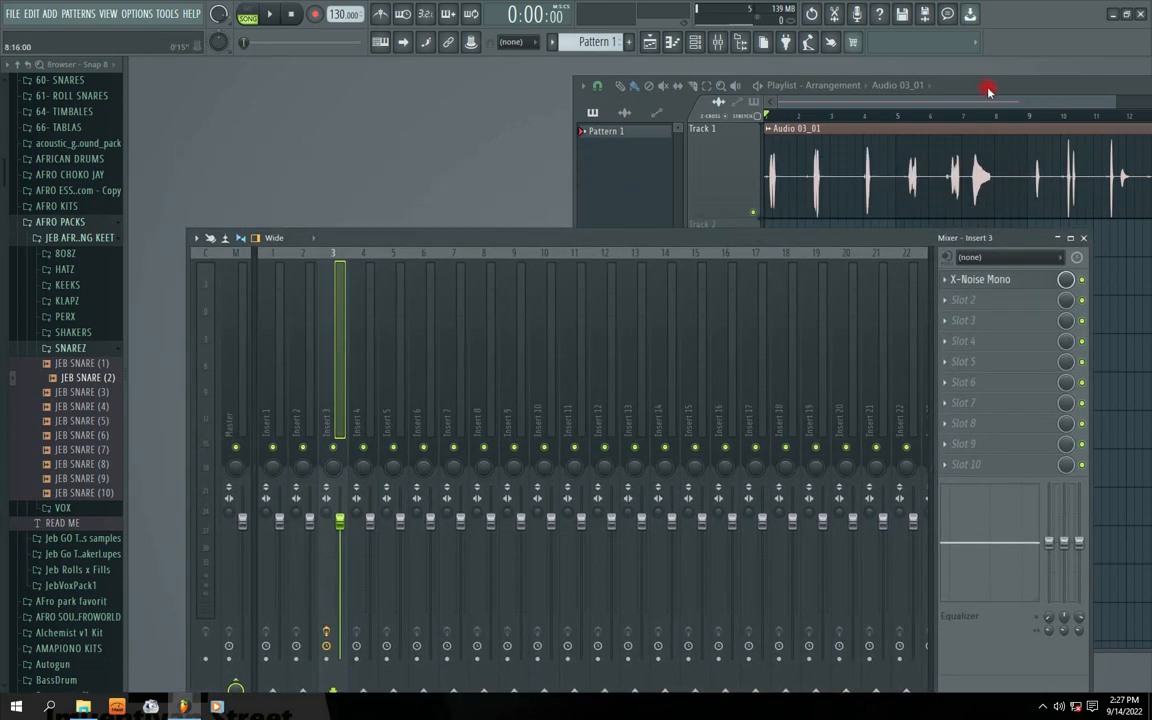
left_click_drag(983, 89, 843, 89)
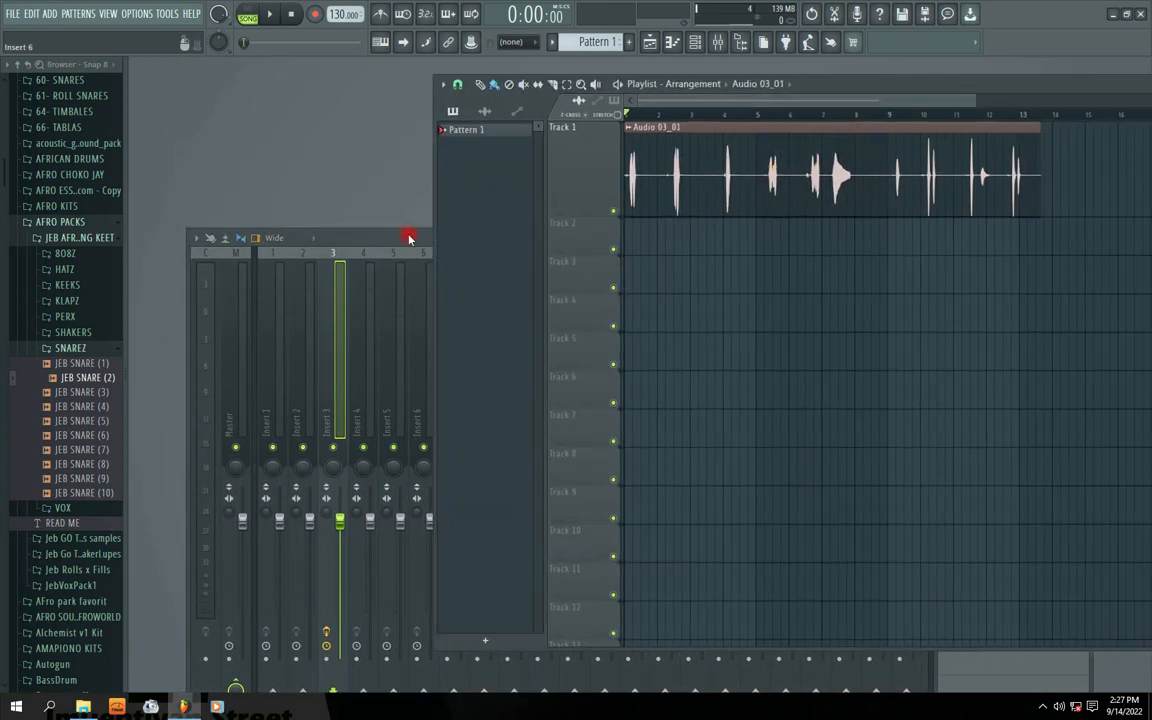
left_click_drag(411, 237, 437, 155)
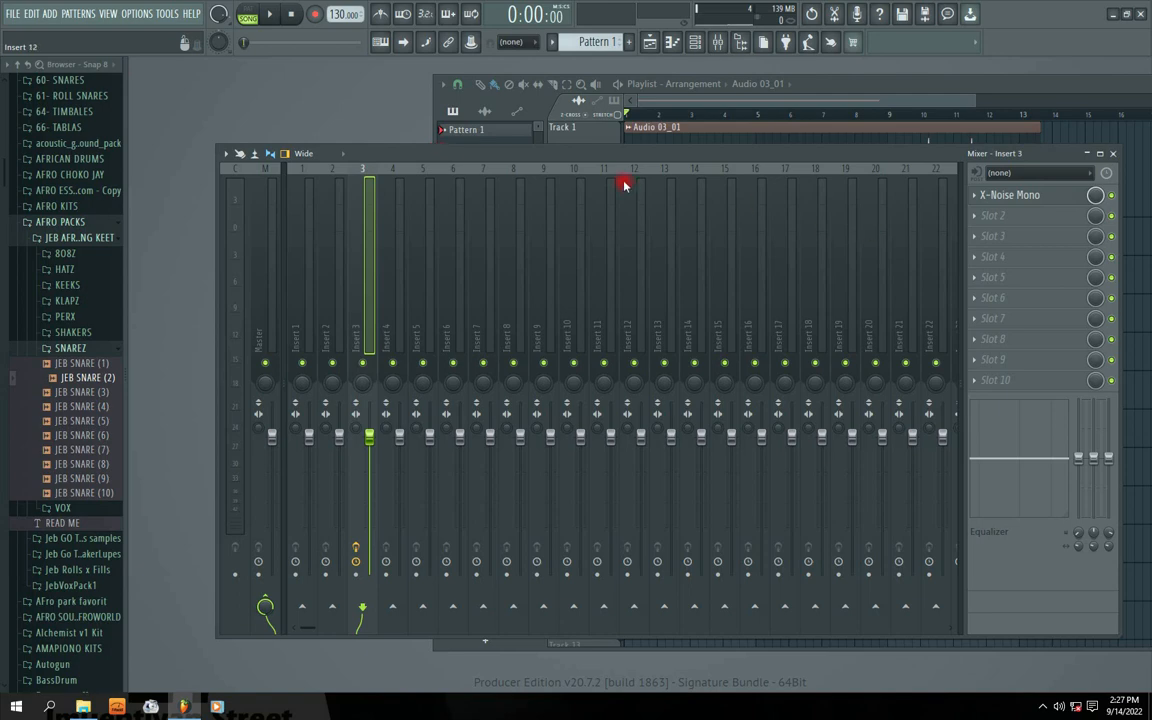
Load Fruity Parametric EQ 2 into slot 2 of Insert 3 and play the recording through it
left_click(976, 220)
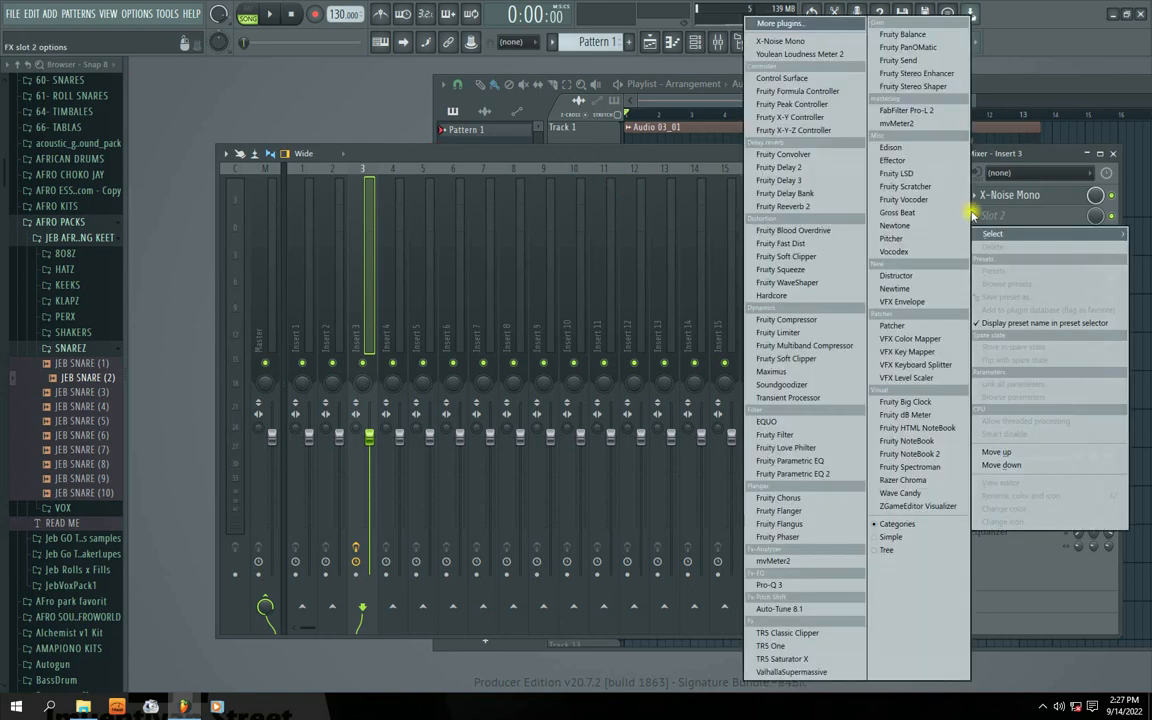
left_click(805, 472)
key("space")
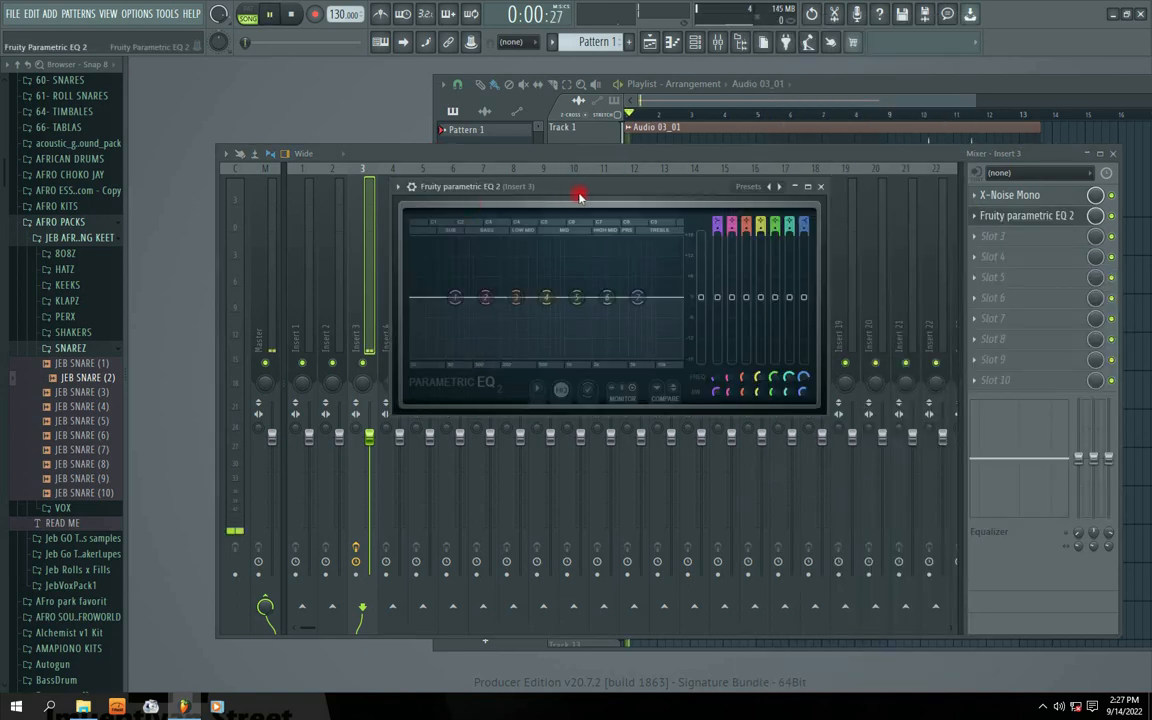
left_click_drag(581, 188, 601, 195)
key("space")
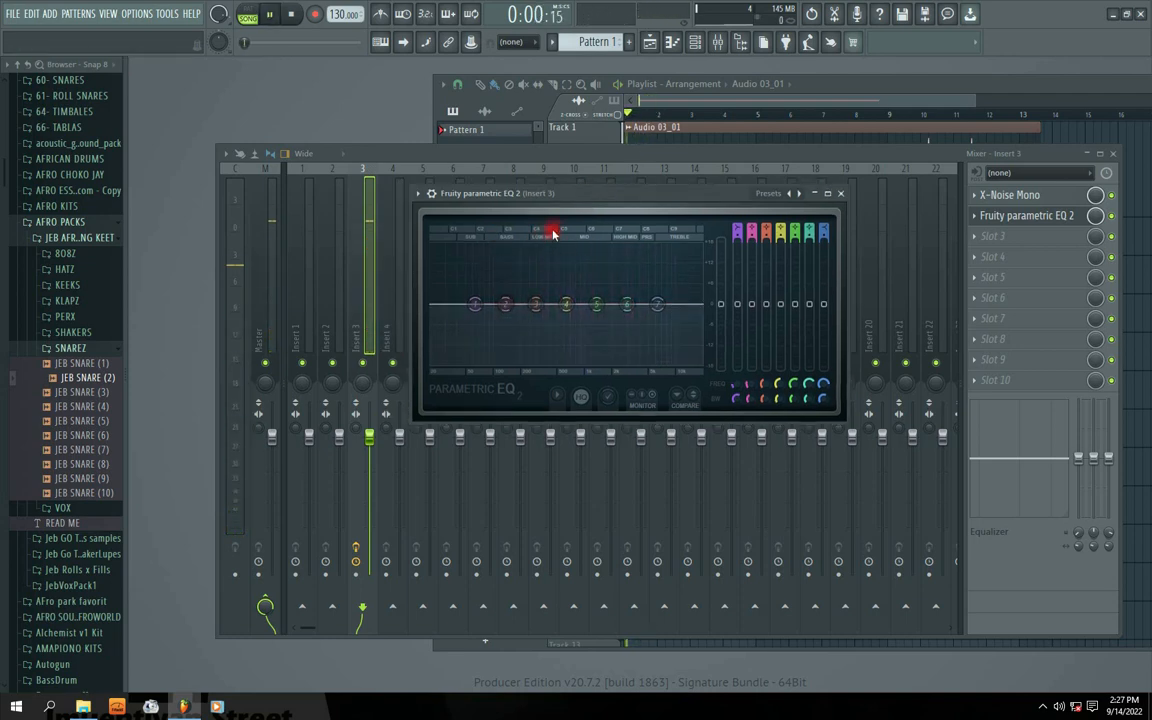
key("space")
Cut the low end with EQ band 1 lowered fully and raise band 2 slightly at the edge of the roll-off
left_click_drag(474, 304, 475, 364)
key("space")
left_click(505, 304)
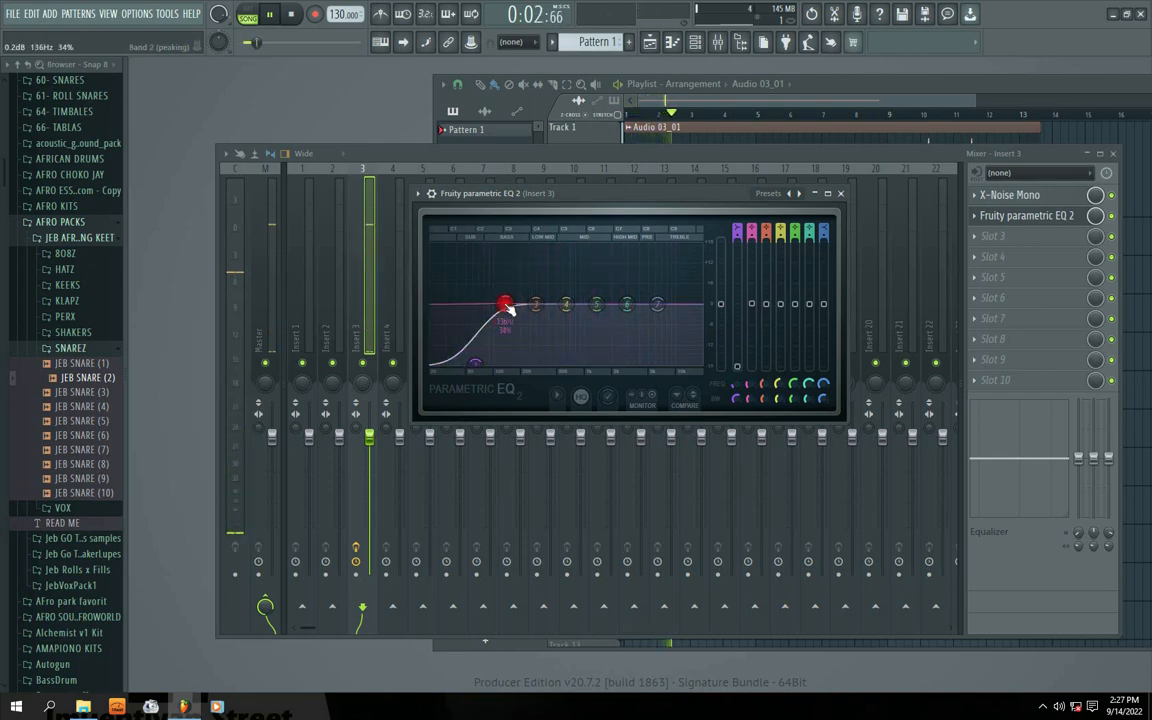
left_click_drag(507, 307, 501, 299)
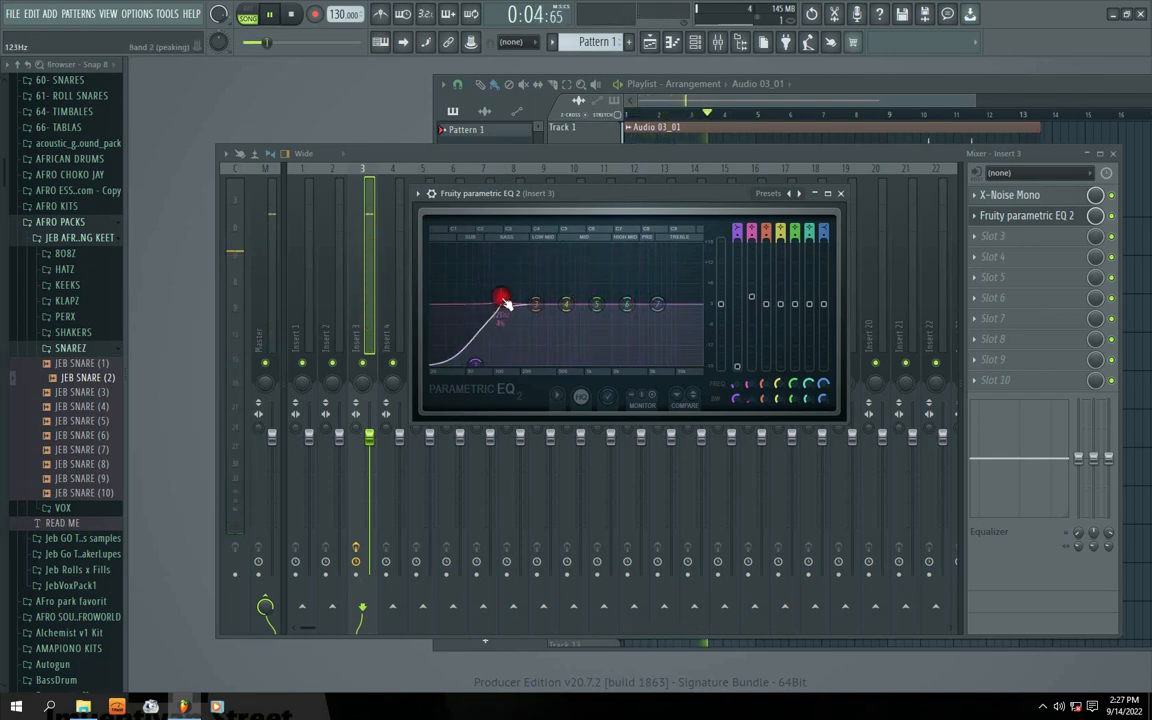
left_click_drag(475, 364, 479, 362)
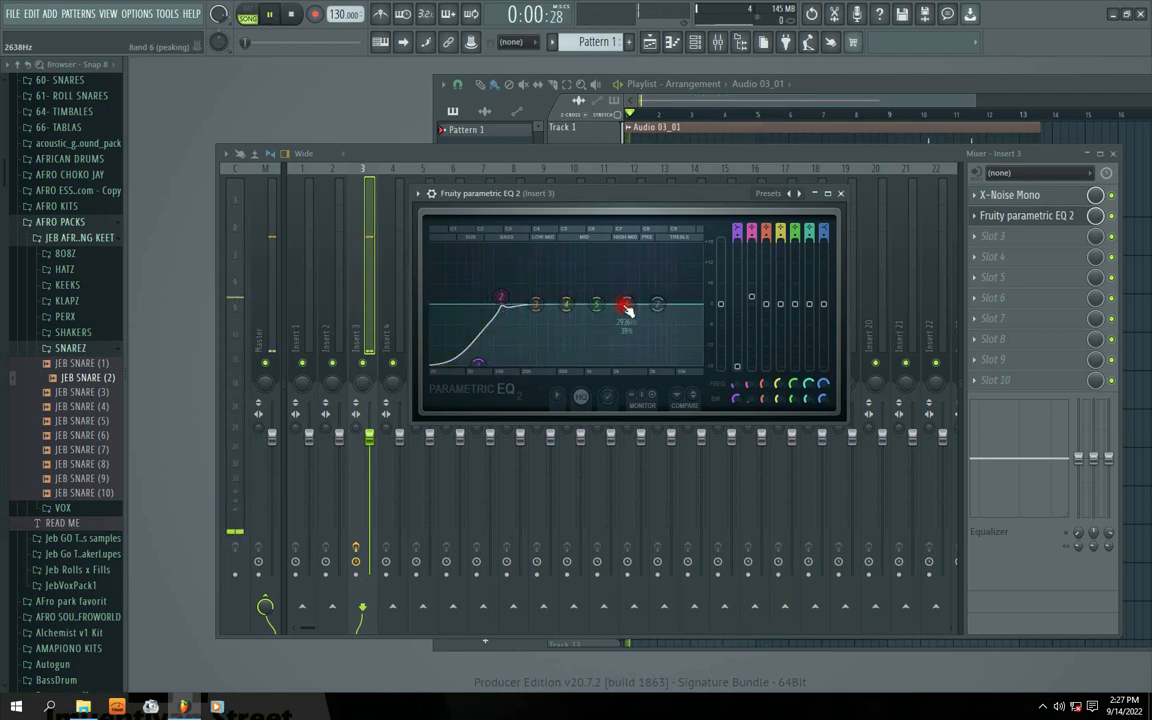
Play the recording to check the equalized sound, closing and reopening the Parametric EQ 2 window
key("space")
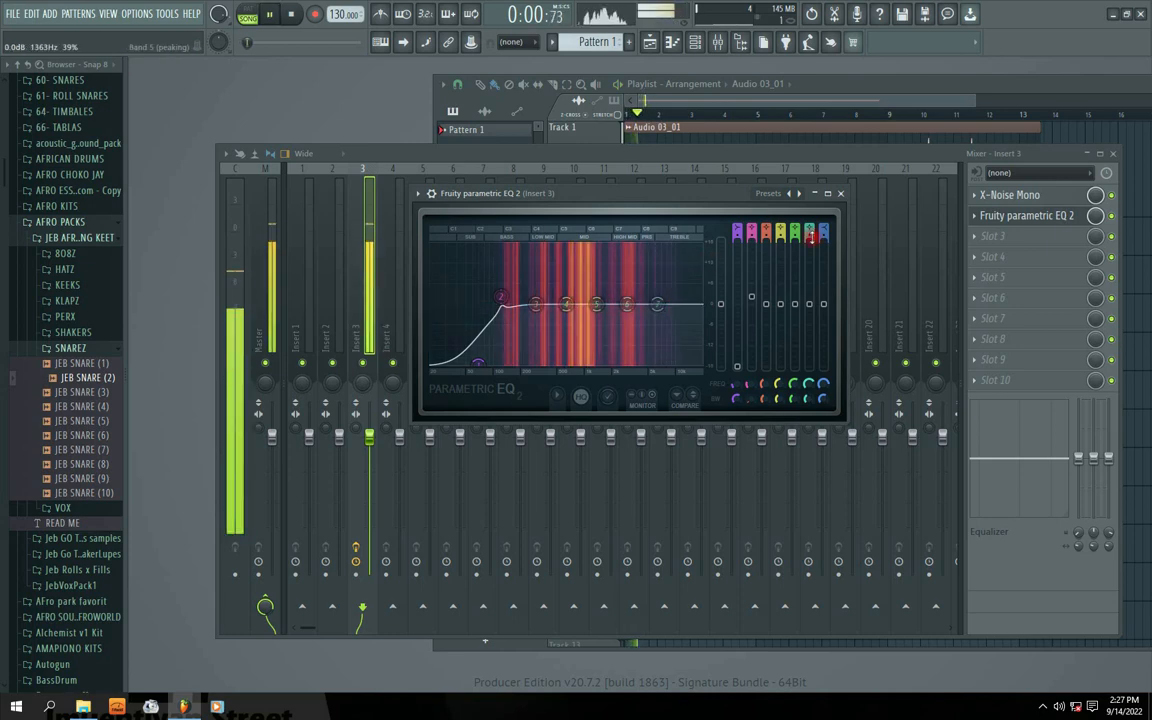
key("space")
left_click(840, 193)
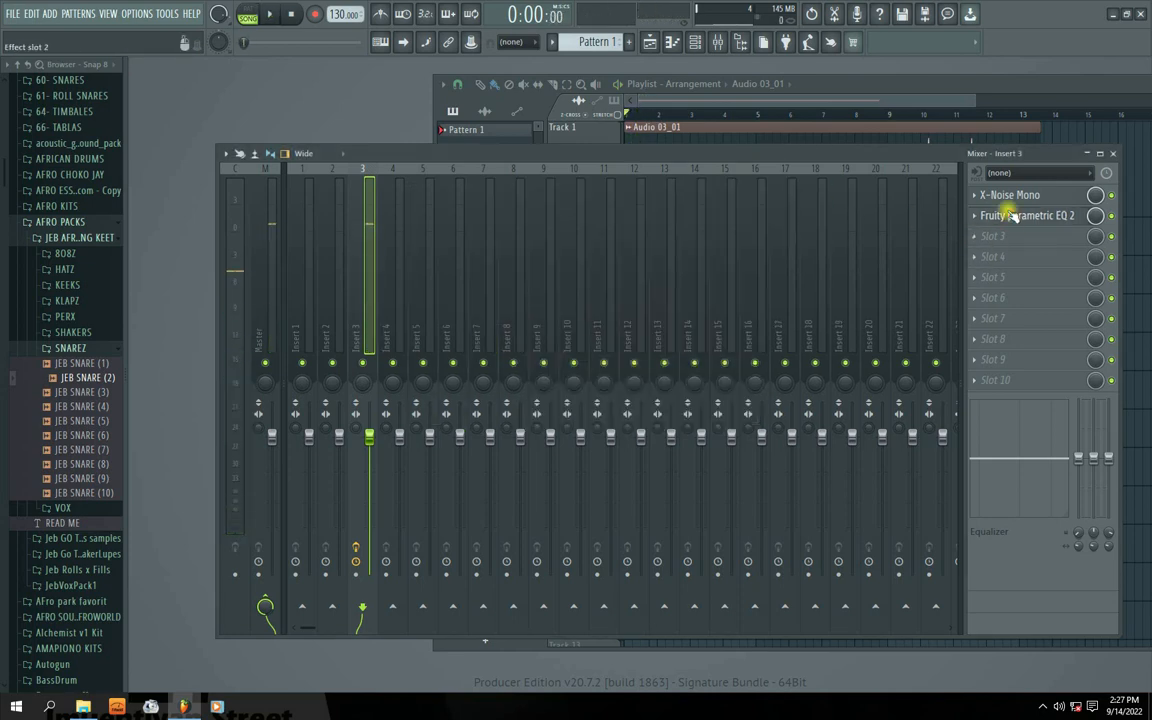
left_click(1020, 215)
key("space")
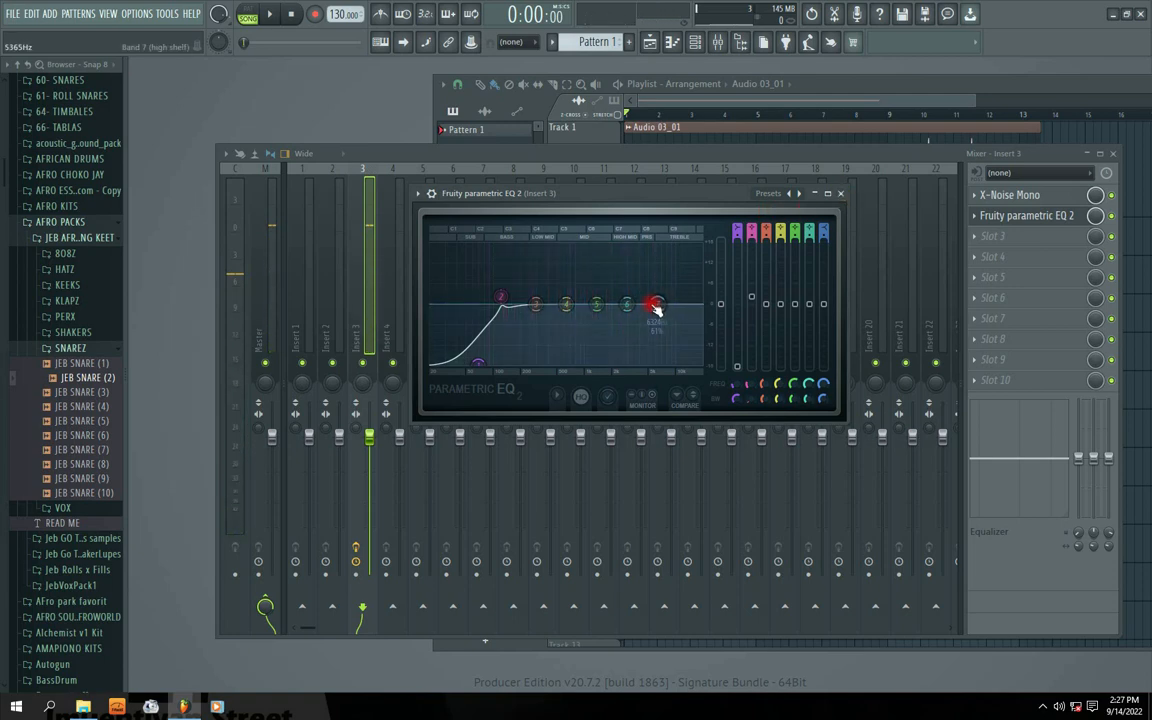
Boost the highs with EQ band 7, raise band 6 slightly, and play the recording to check the equalized sound
left_click_drag(656, 311, 640, 274)
key("space")
key("space")
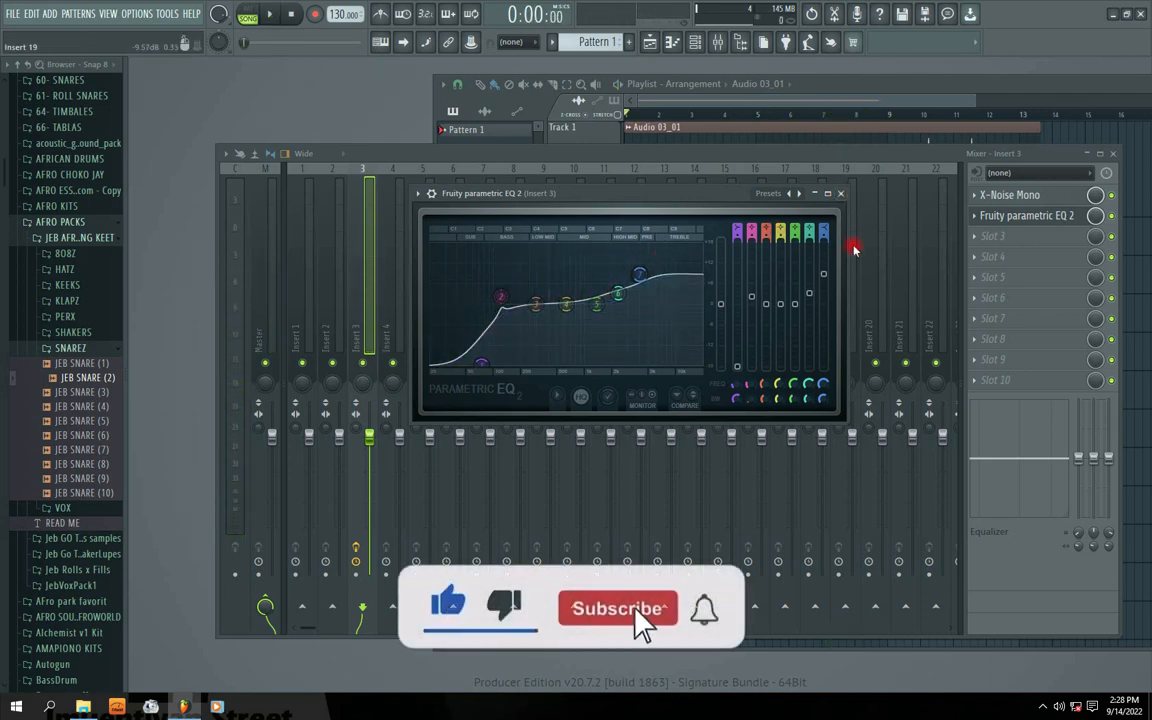
left_click(840, 193)
Load Fruity Limiter into slot 3 of Insert 3 and switch it to compressor mode
left_click(976, 240)
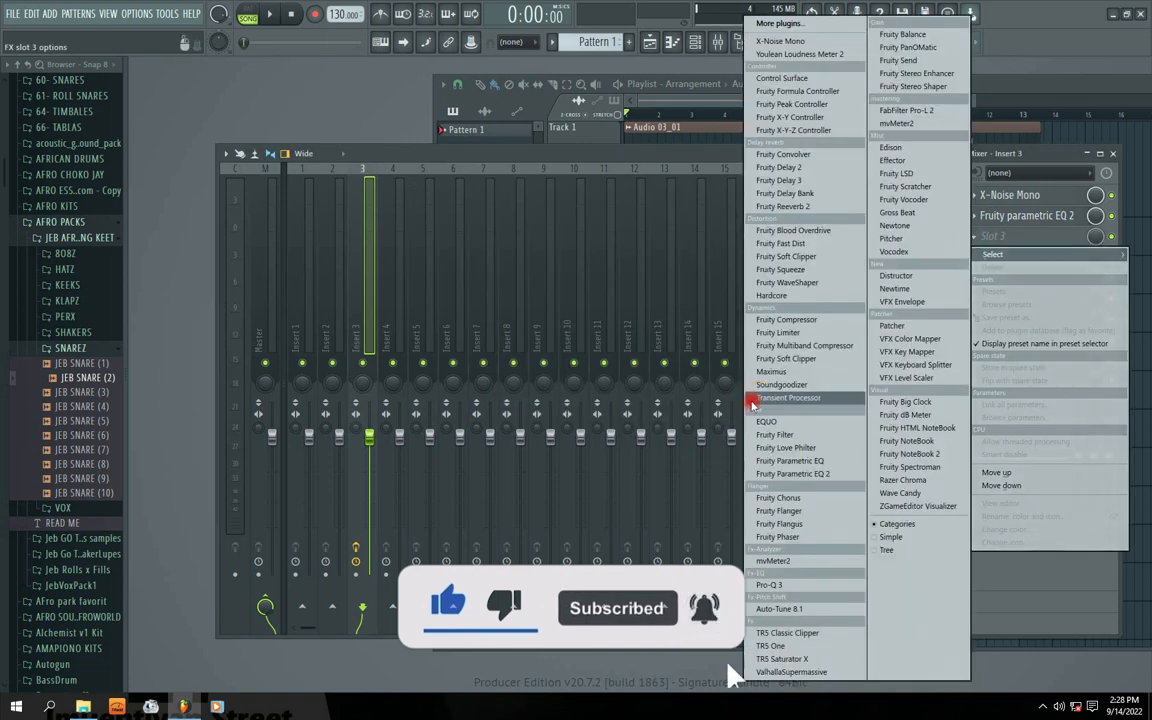
left_click(783, 332)
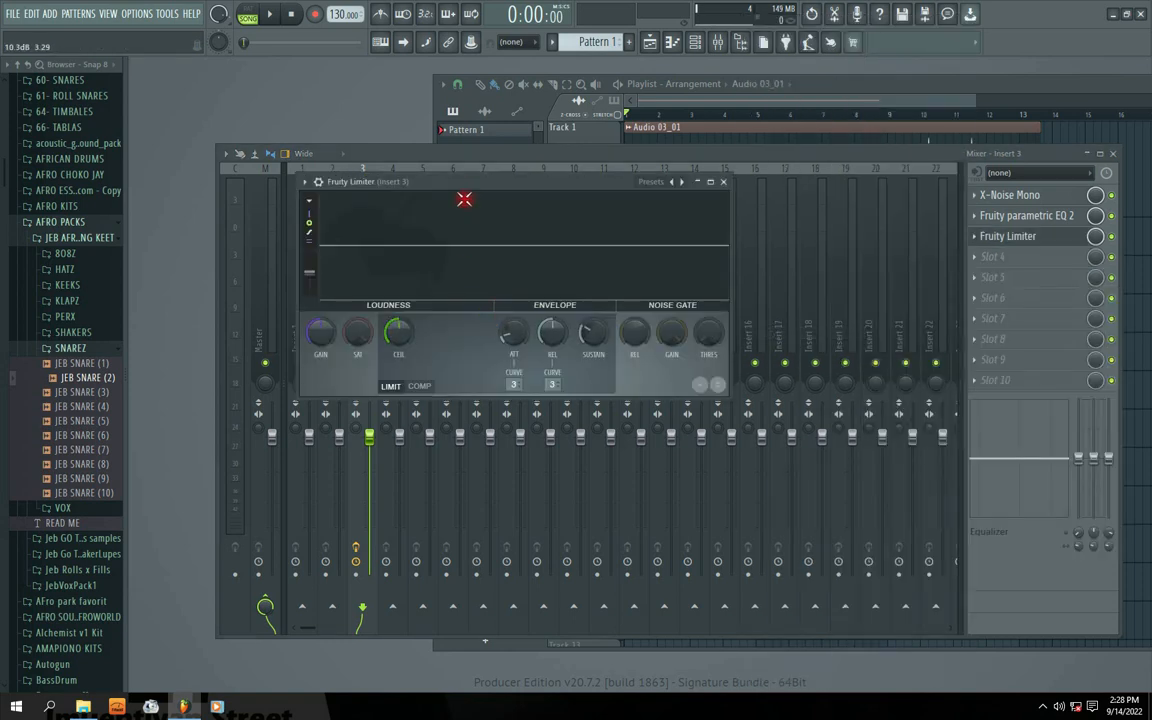
left_click_drag(464, 199, 510, 308)
left_click(466, 496)
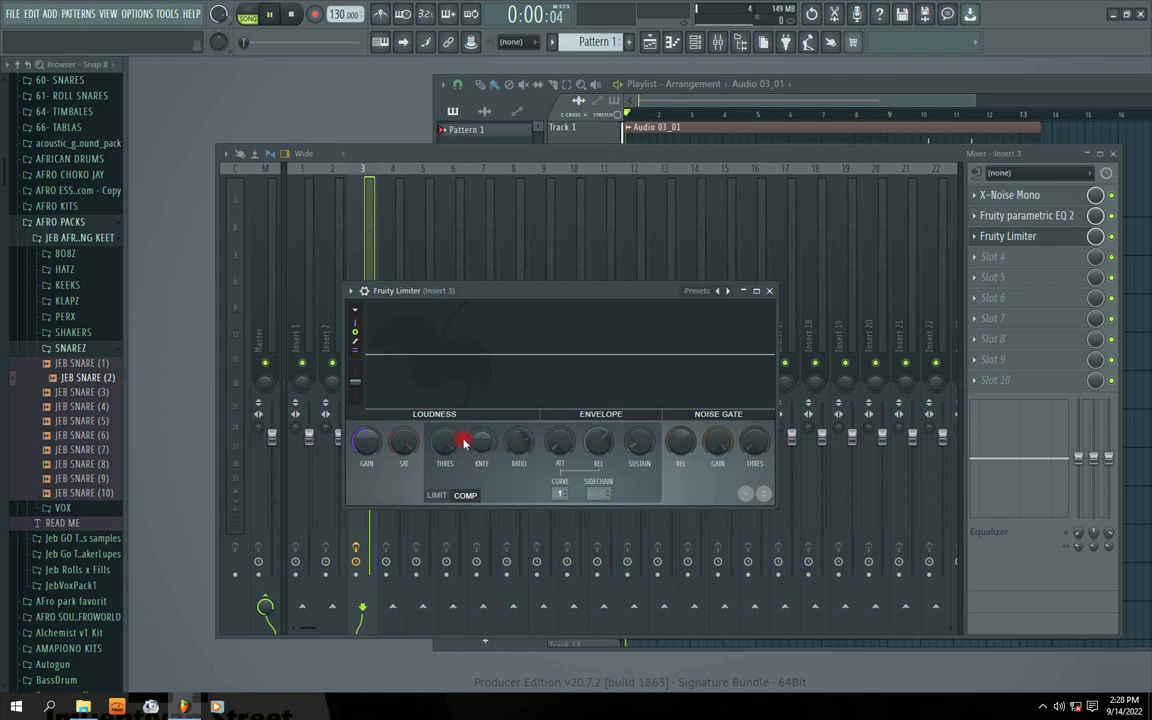
Lower the slot 3 compressor's threshold to about -13 dB and raise its ratio while playing the recording
key("space")
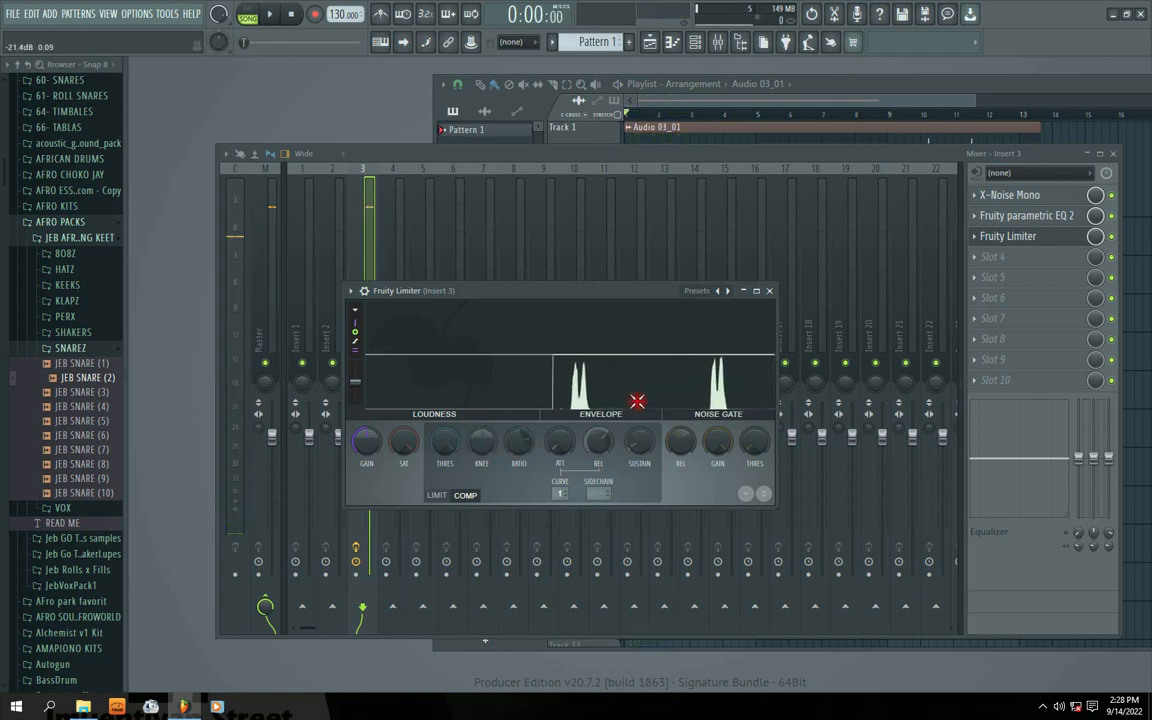
left_click(706, 384)
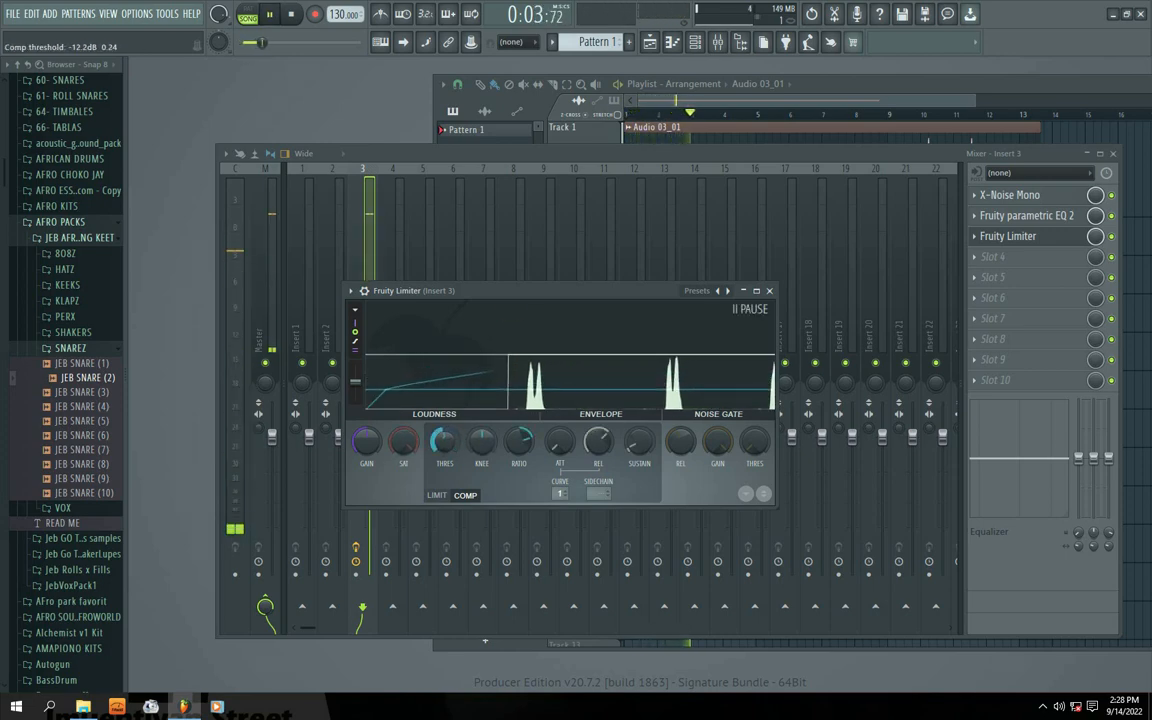
key("space")
left_click(500, 367)
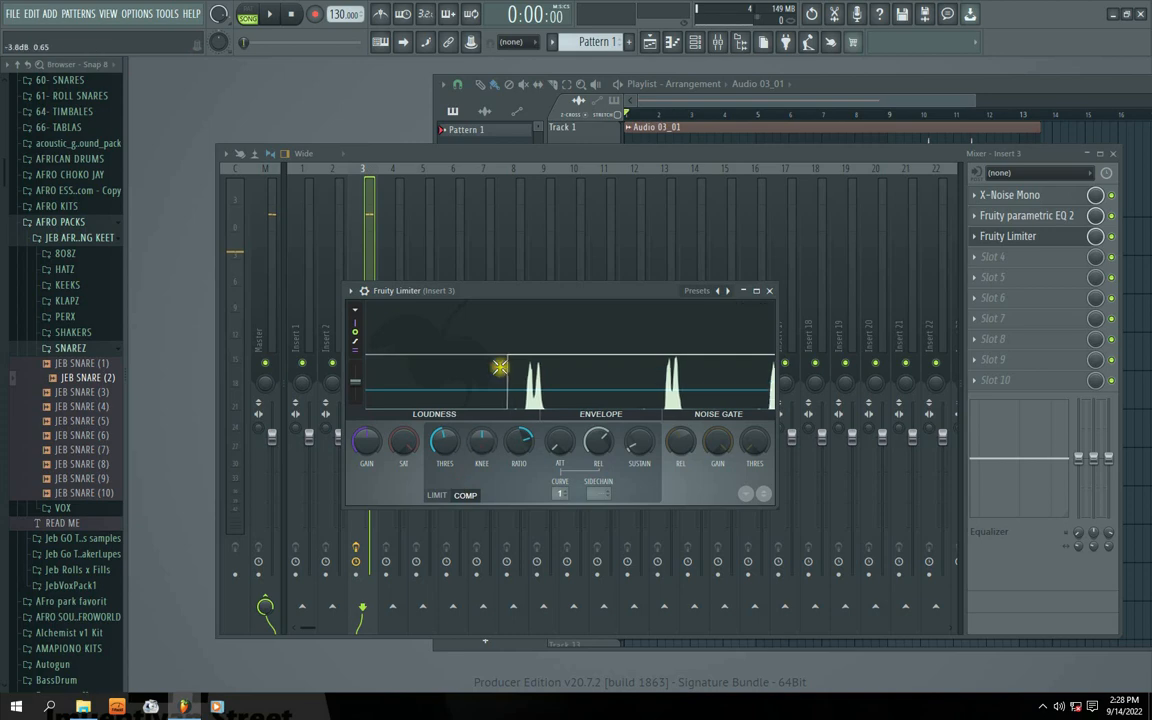
key("space")
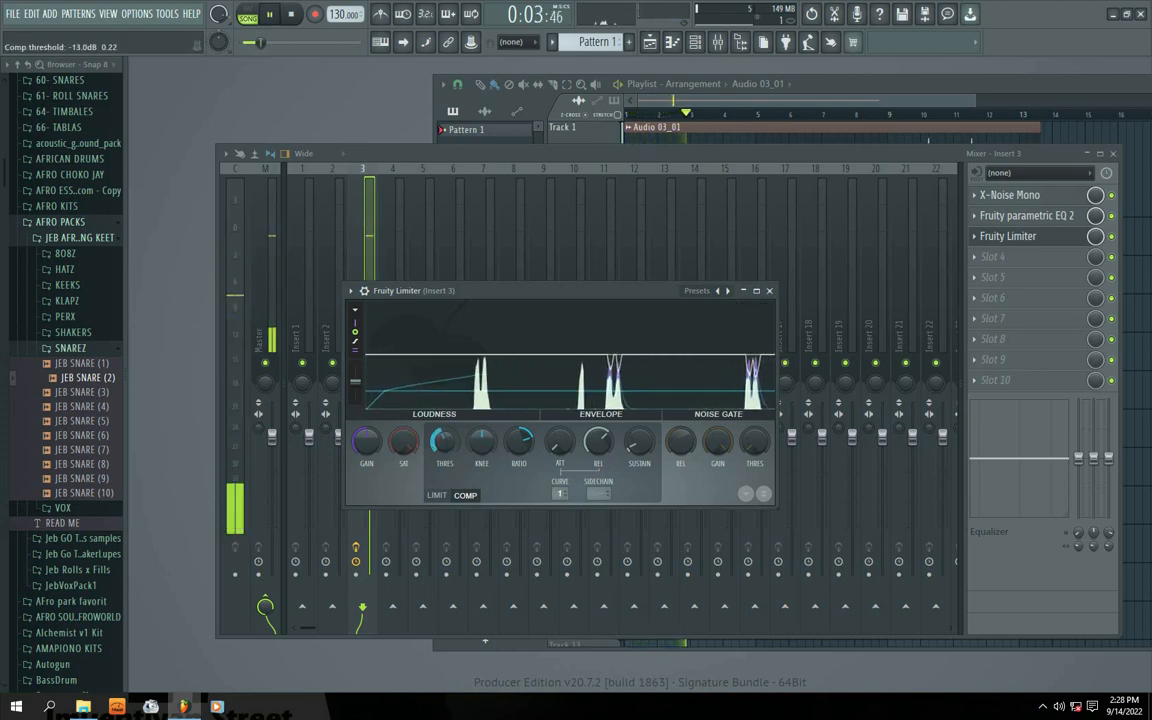
Raise the compressor's attack slightly and set its release to about 195 ms while checking against playback
key("space")
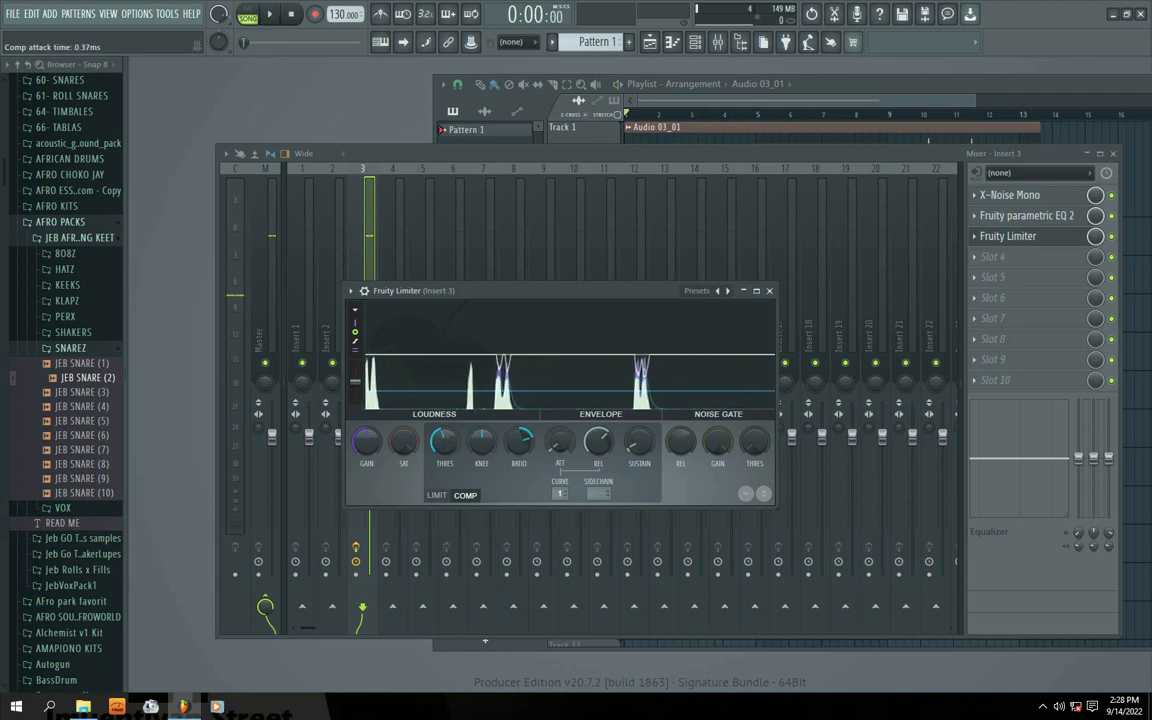
key("space")
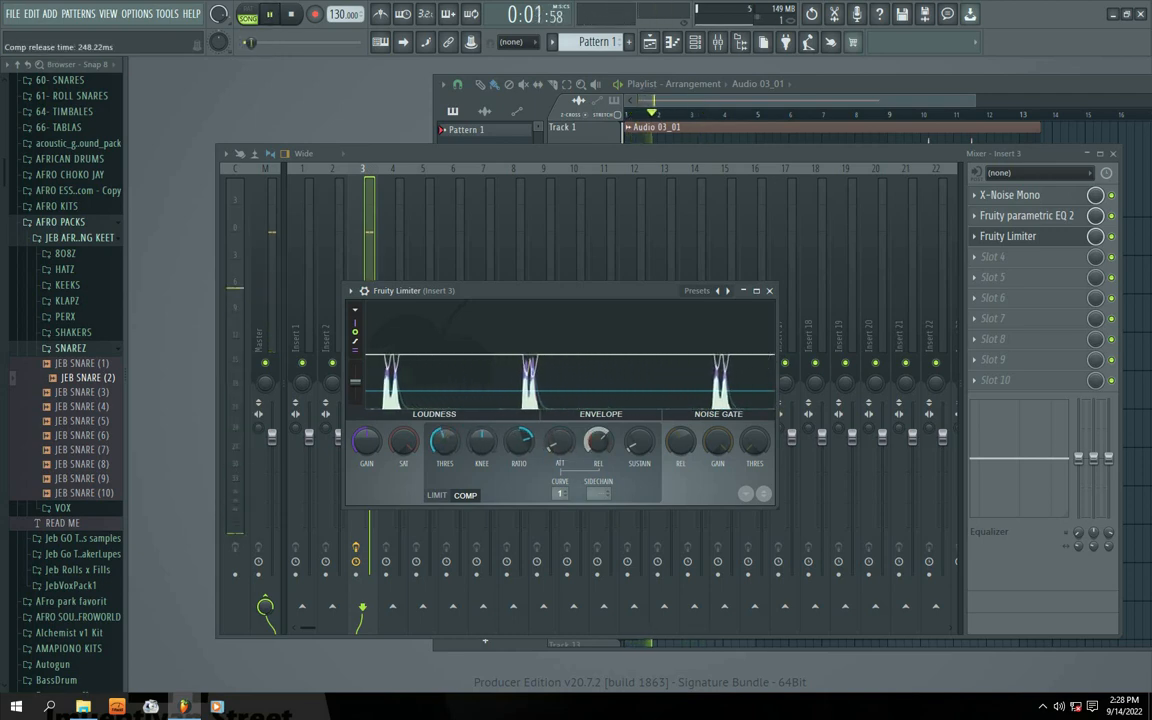
key("space")
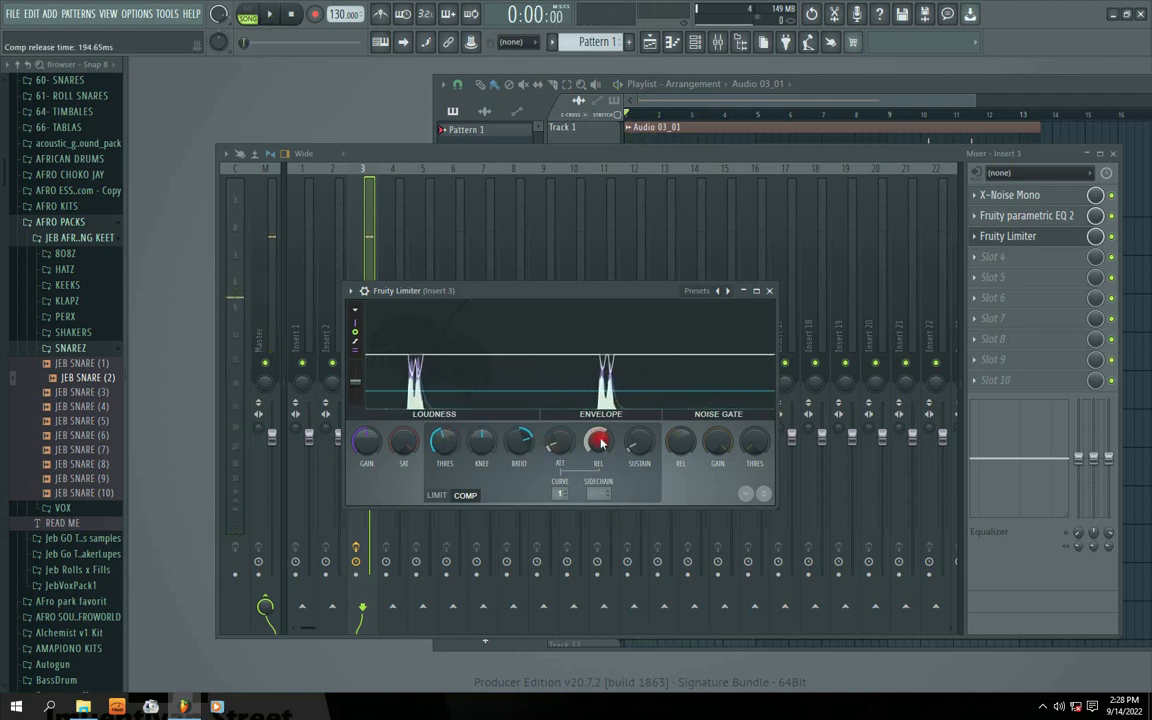
Raise the slot 3 limiter's gain slightly during playback and close the plugin window
key("space")
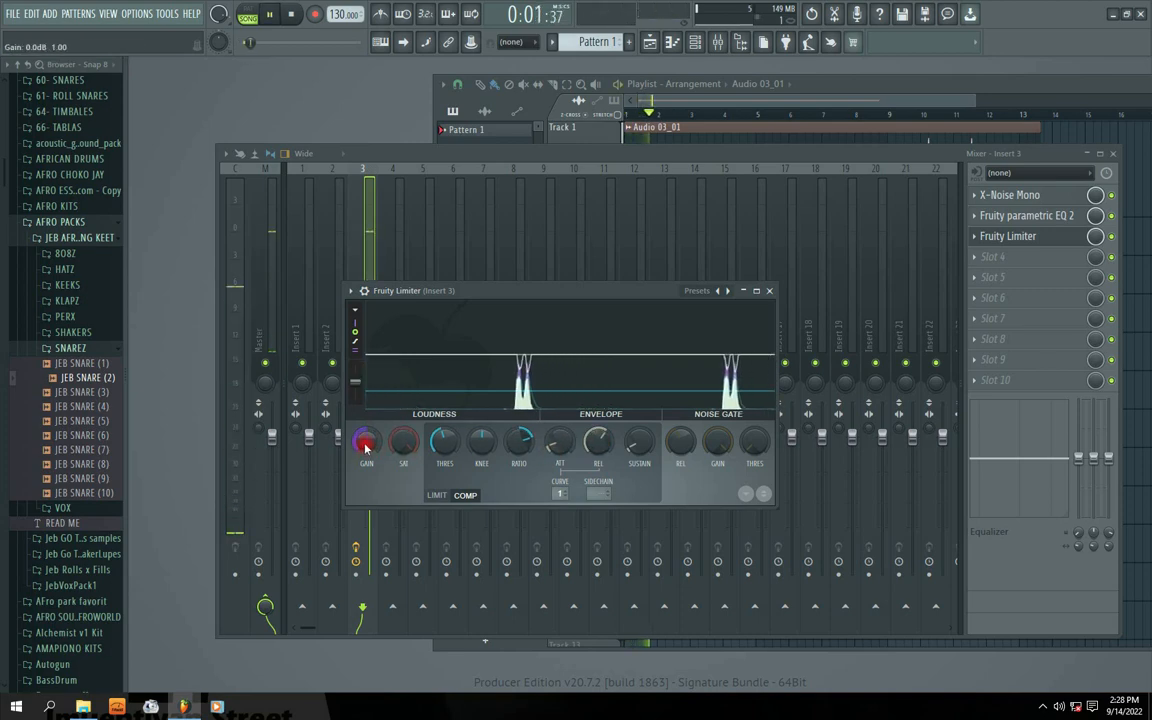
left_click_drag(366, 448, 367, 436)
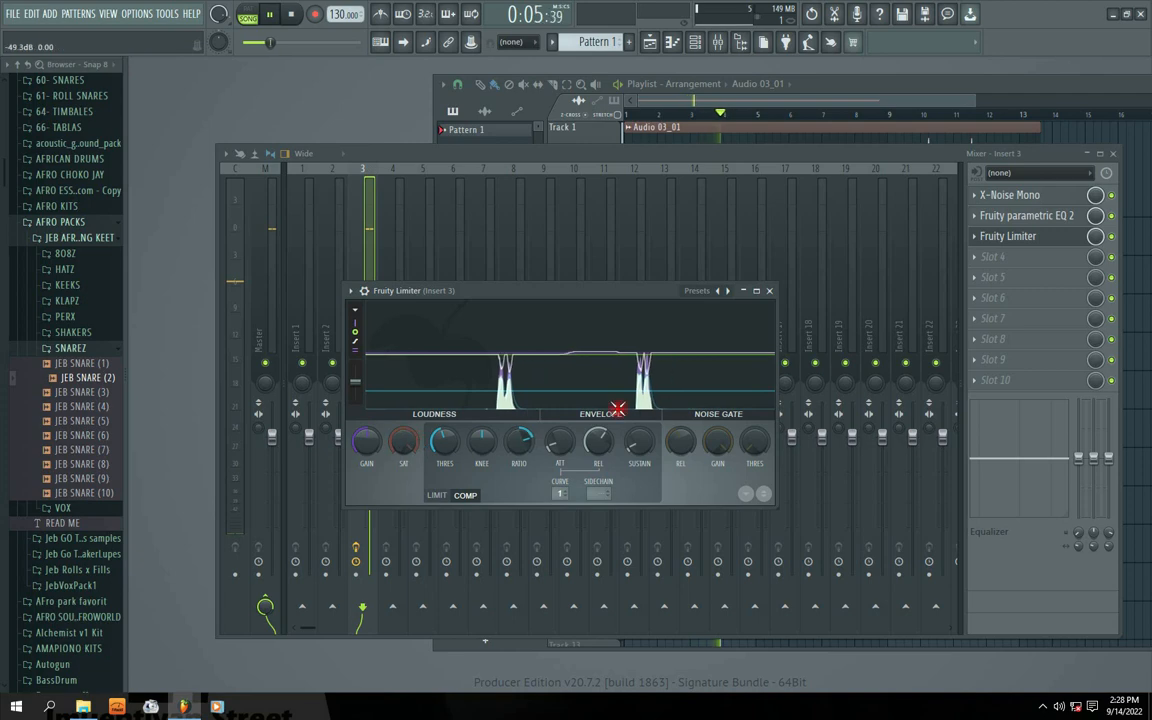
key("space")
left_click(770, 290)
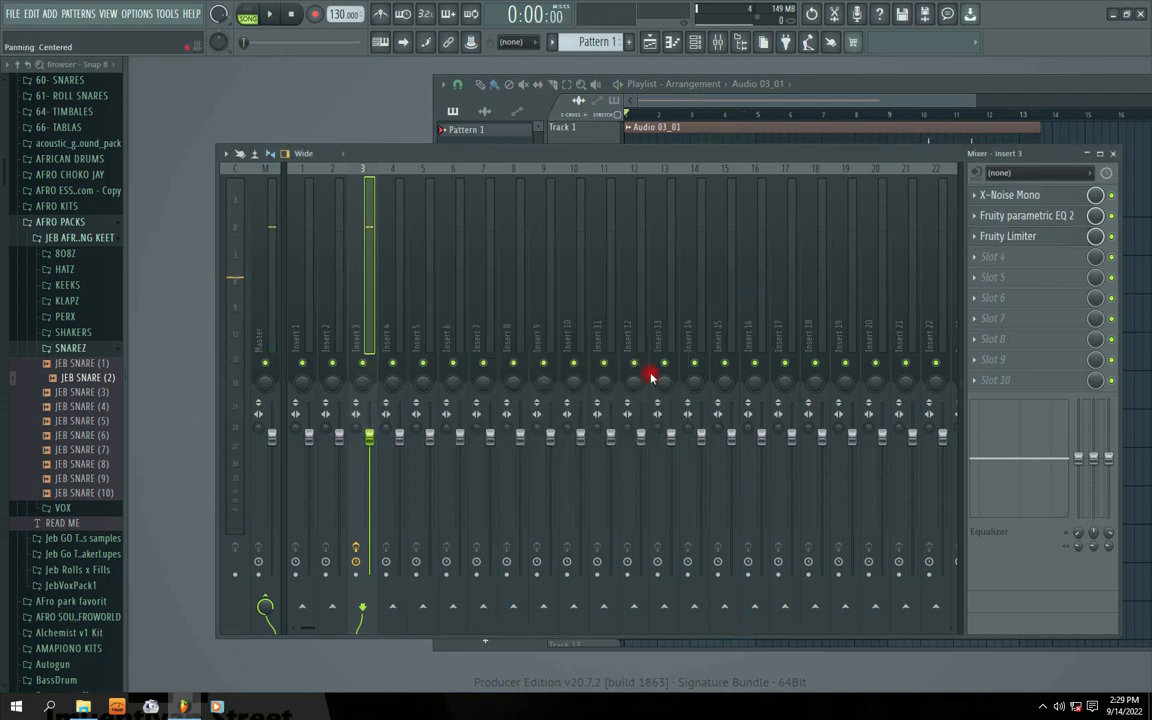
Load a second Fruity Limiter into slot 4 of Insert 3 and switch it to compressor mode
left_click(975, 258)
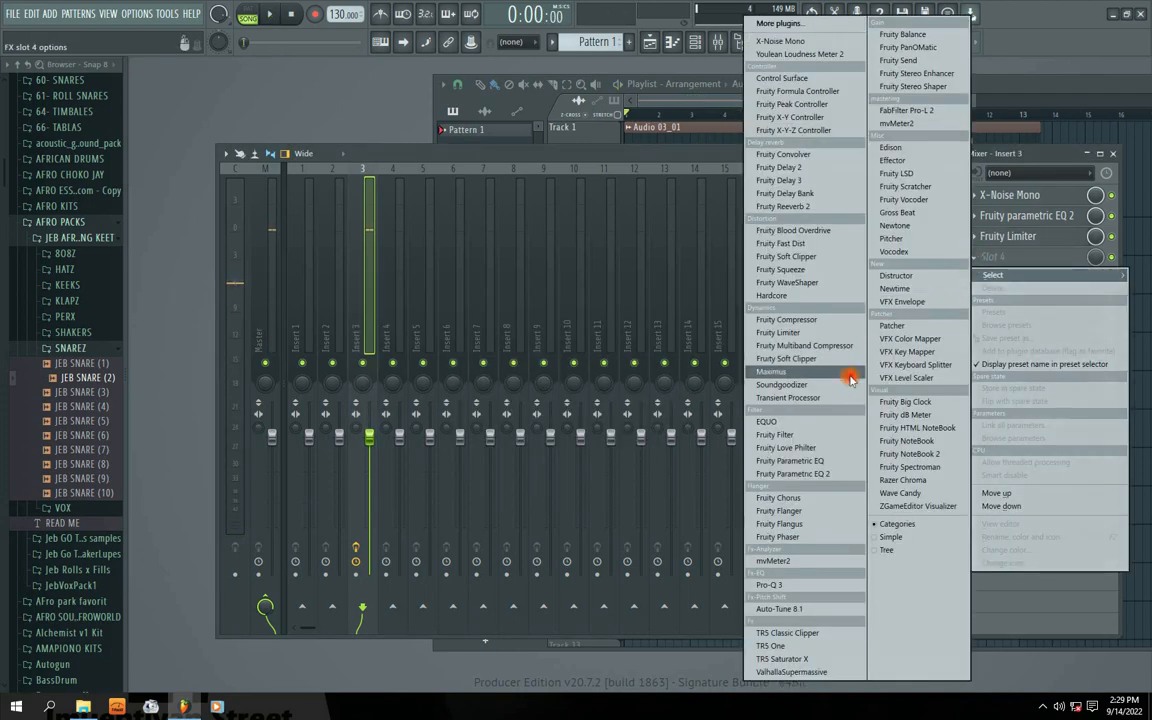
left_click(790, 333)
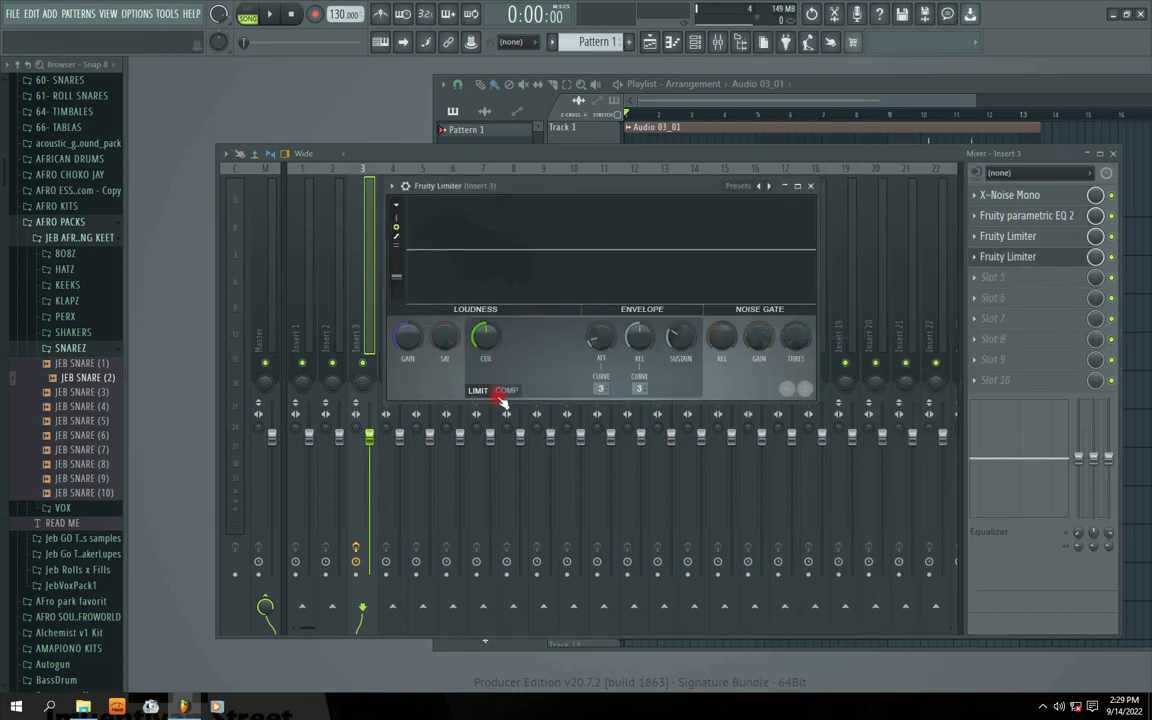
left_click(502, 391)
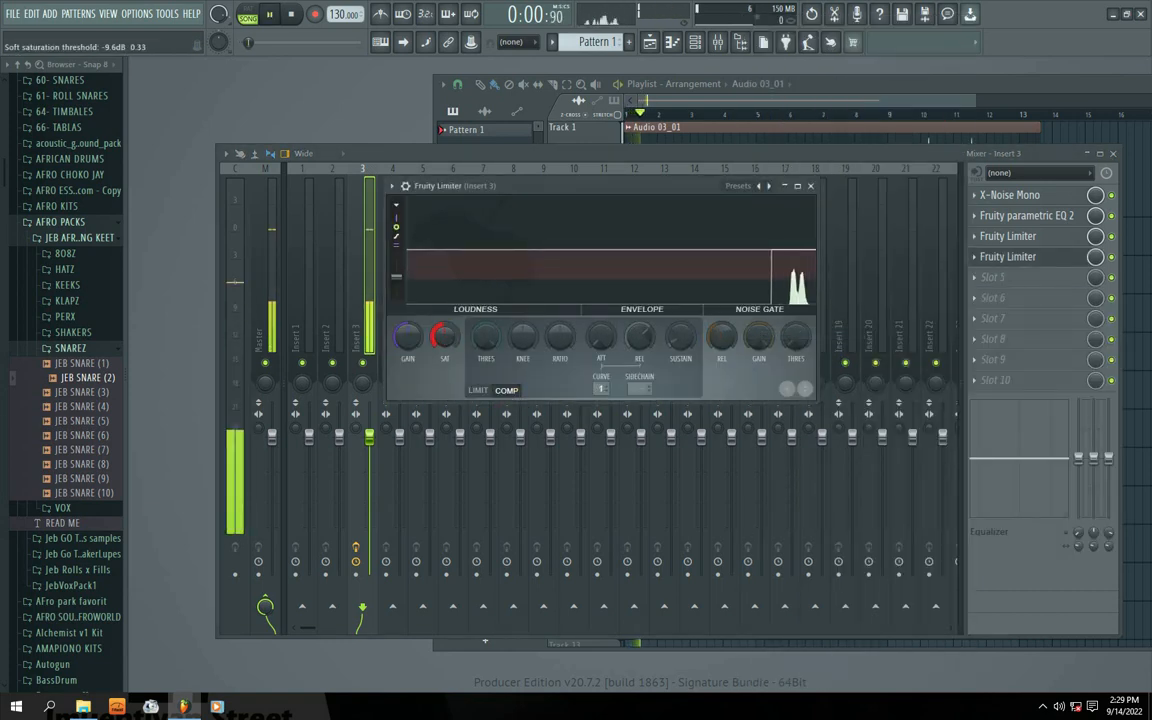
Lower the slot 4 limiter's soft saturation threshold to about -16.3 dB and raise its gain while playing the recording
left_click_drag(439, 339, 439, 395)
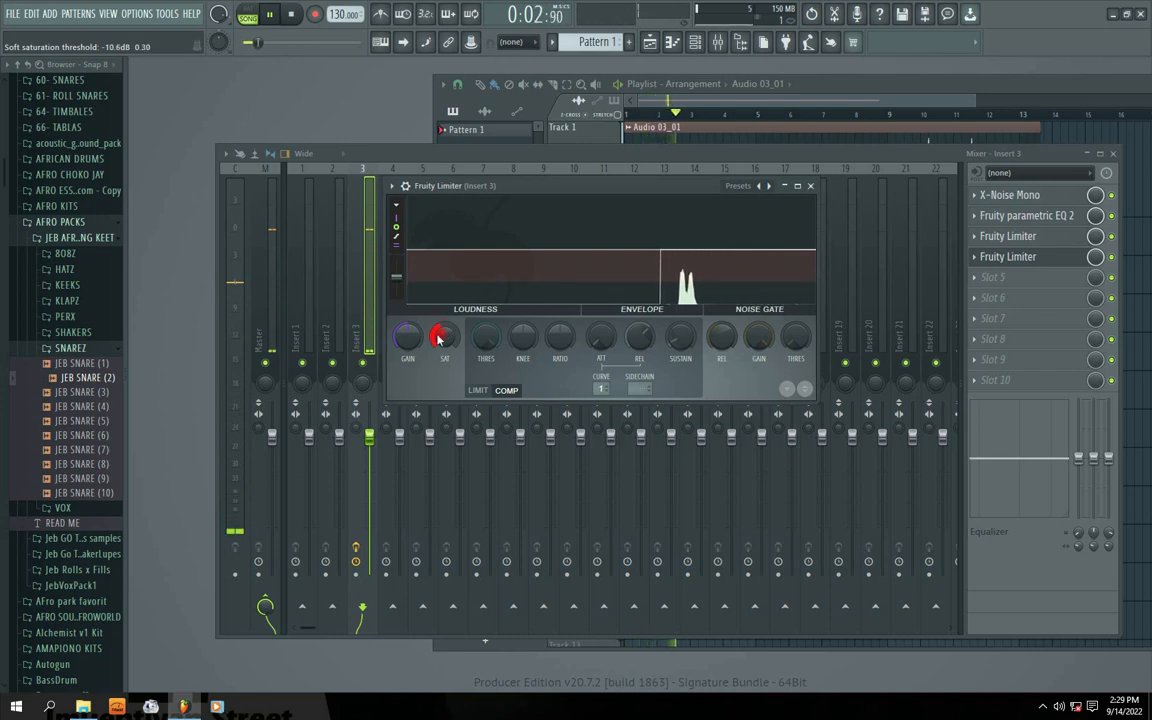
left_click_drag(408, 338, 408, 293)
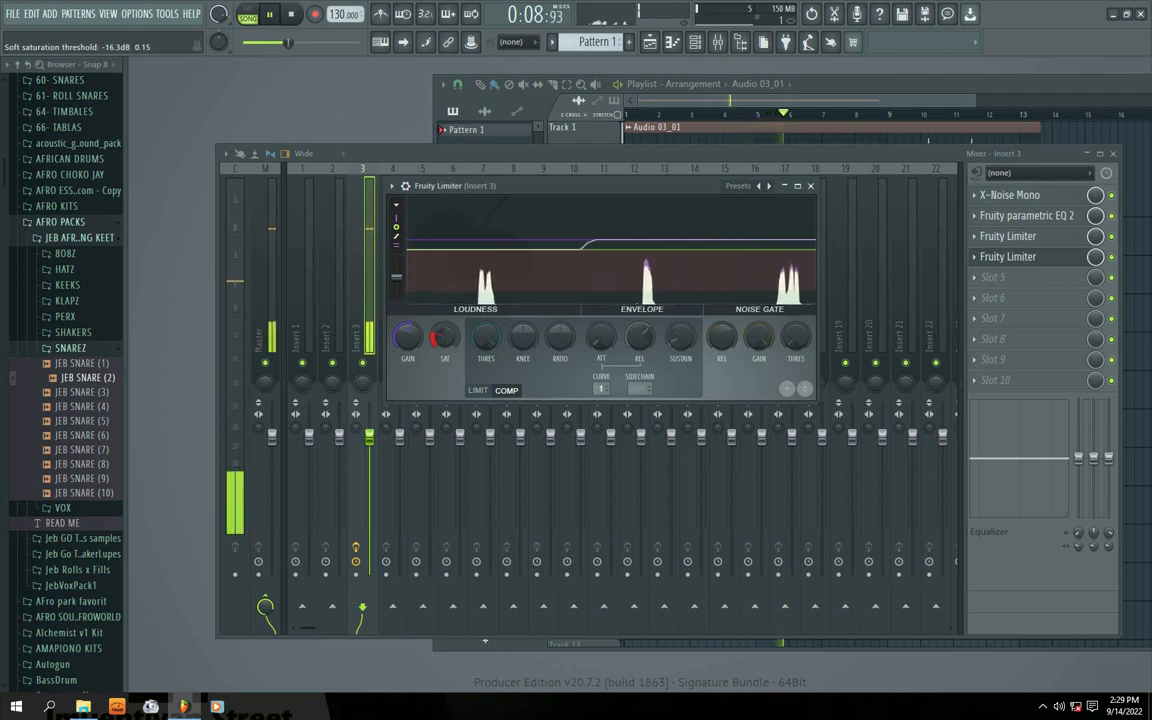
key("space")
left_click(810, 185)
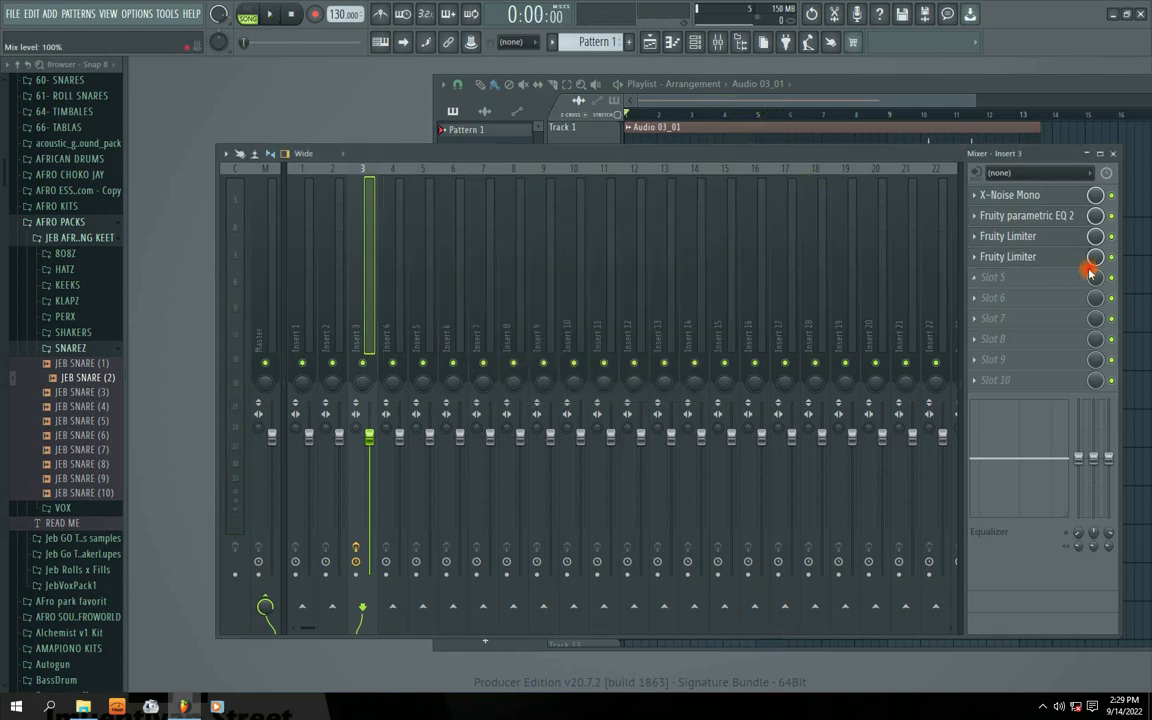
left_click(1012, 237)
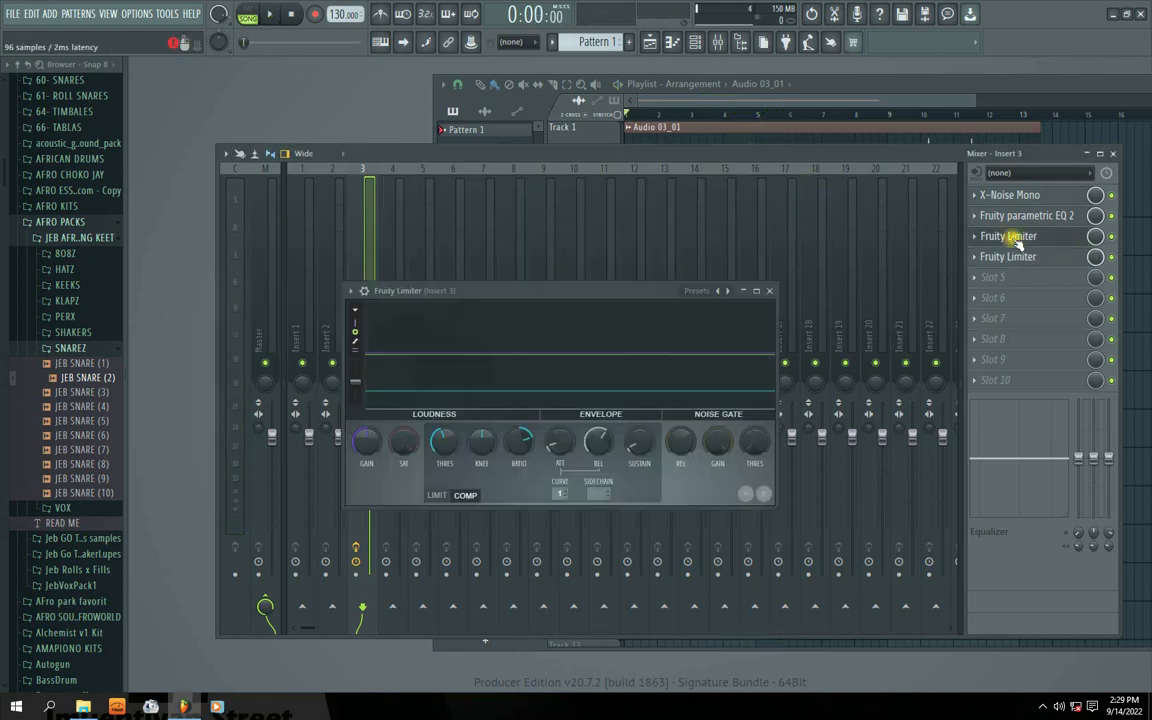
left_click(770, 291)
Load another Fruity Parametric EQ 2 into slot 5 of Insert 3
left_click(990, 277)
mouse_move(993, 295)
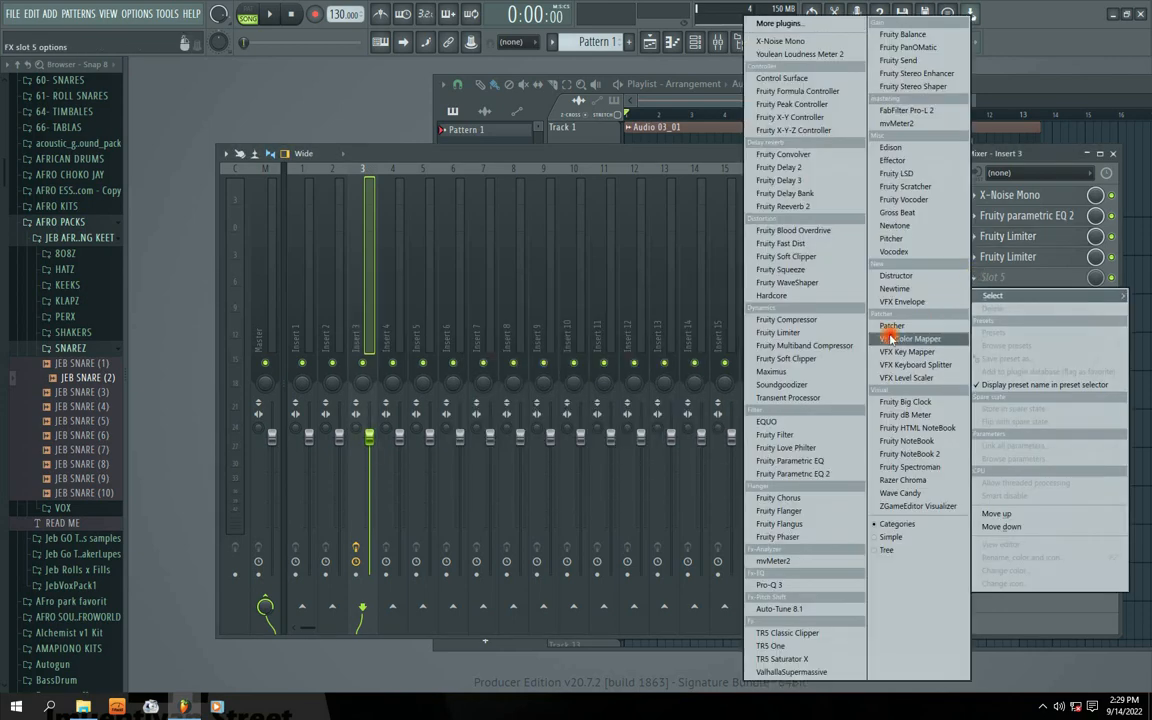
left_click(801, 477)
Boost the highs in the slot 5 EQ with band 7 near 3.9 kHz and band 6 slightly raised, checking against playback
left_click_drag(421, 314, 444, 297)
key("space")
key("space")
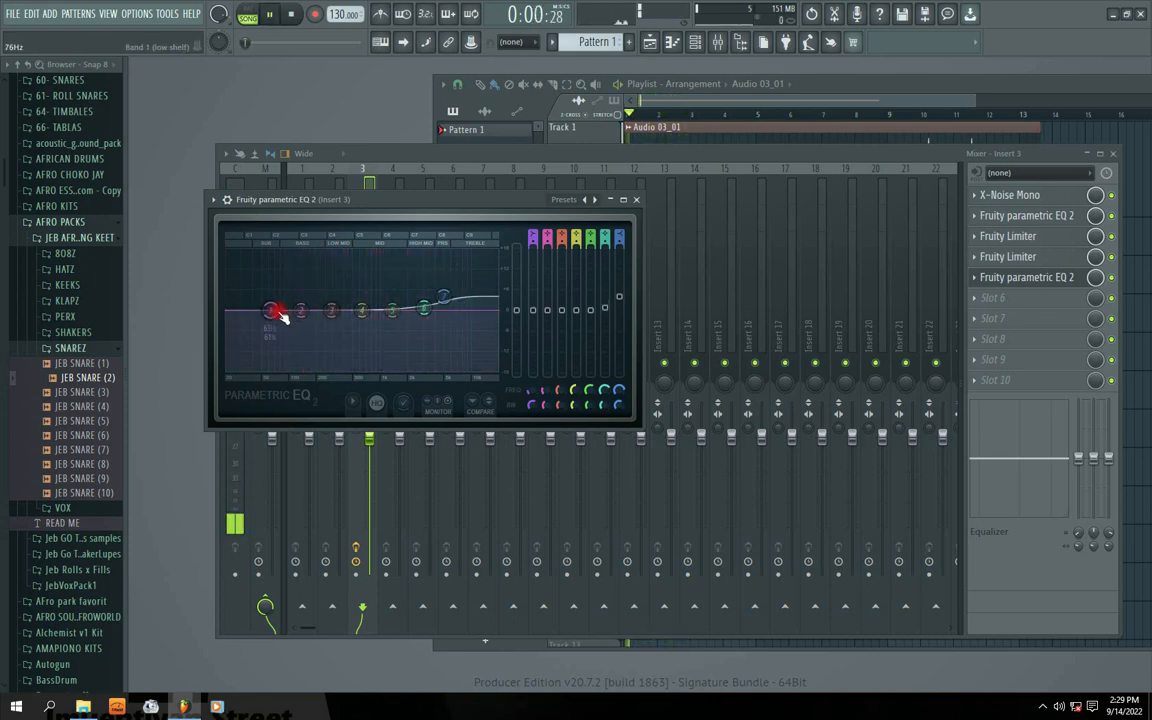
key("space")
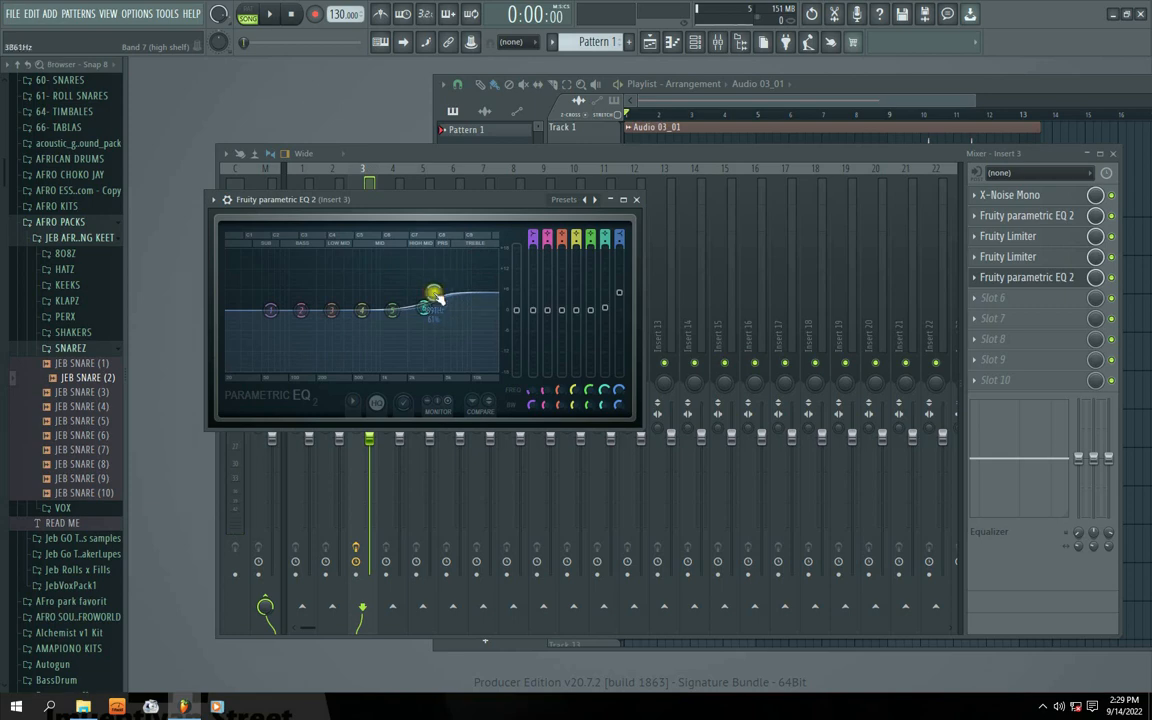
key("space")
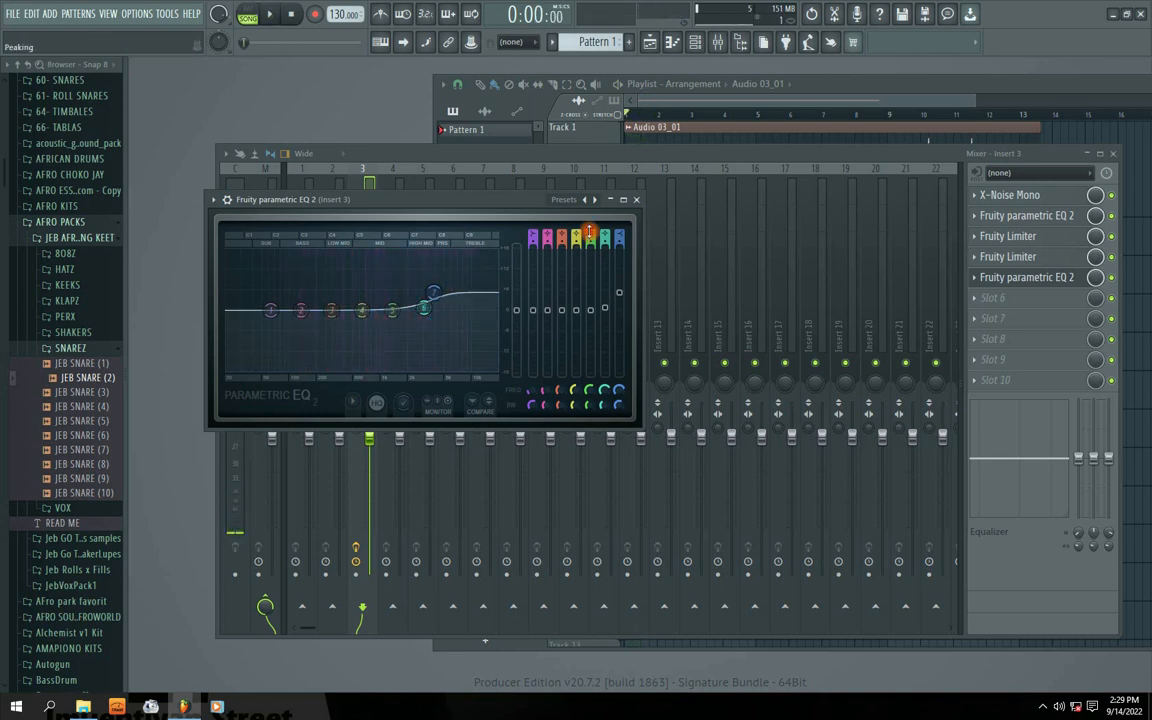
left_click(636, 200)
Load Fruity Limiter into slot 6 of Insert 3 and reposition the mixer and plugin windows
left_click_drag(800, 155, 762, 144)
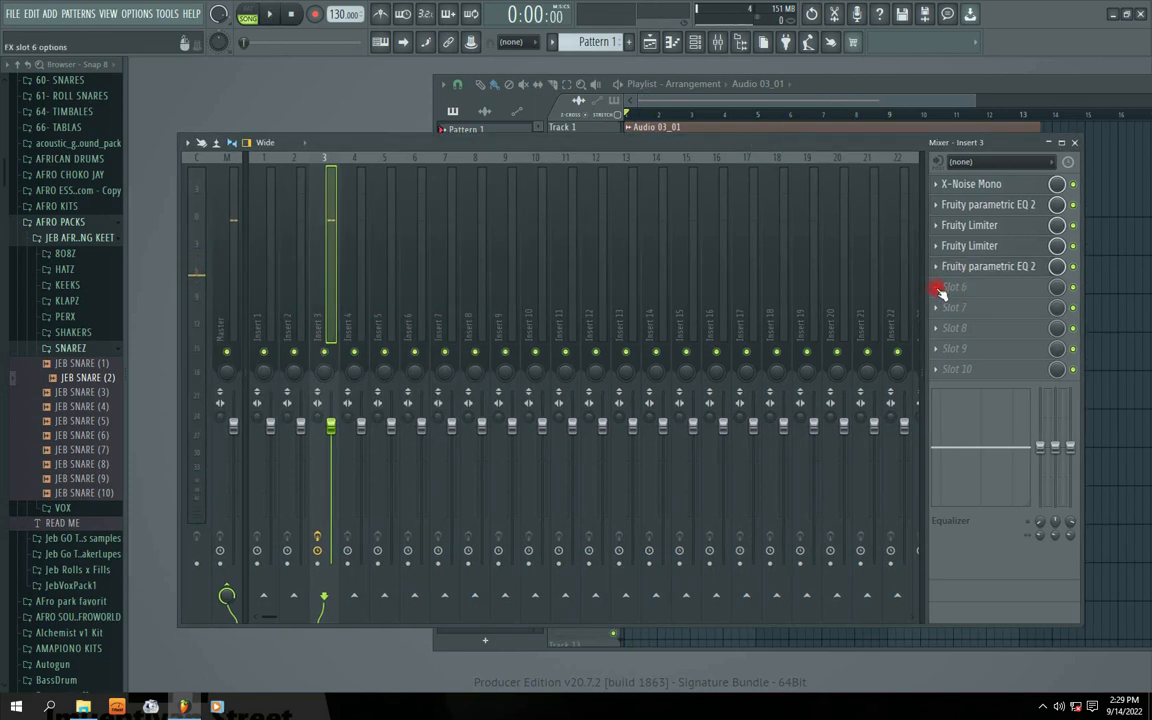
left_click(940, 289)
left_click(740, 332)
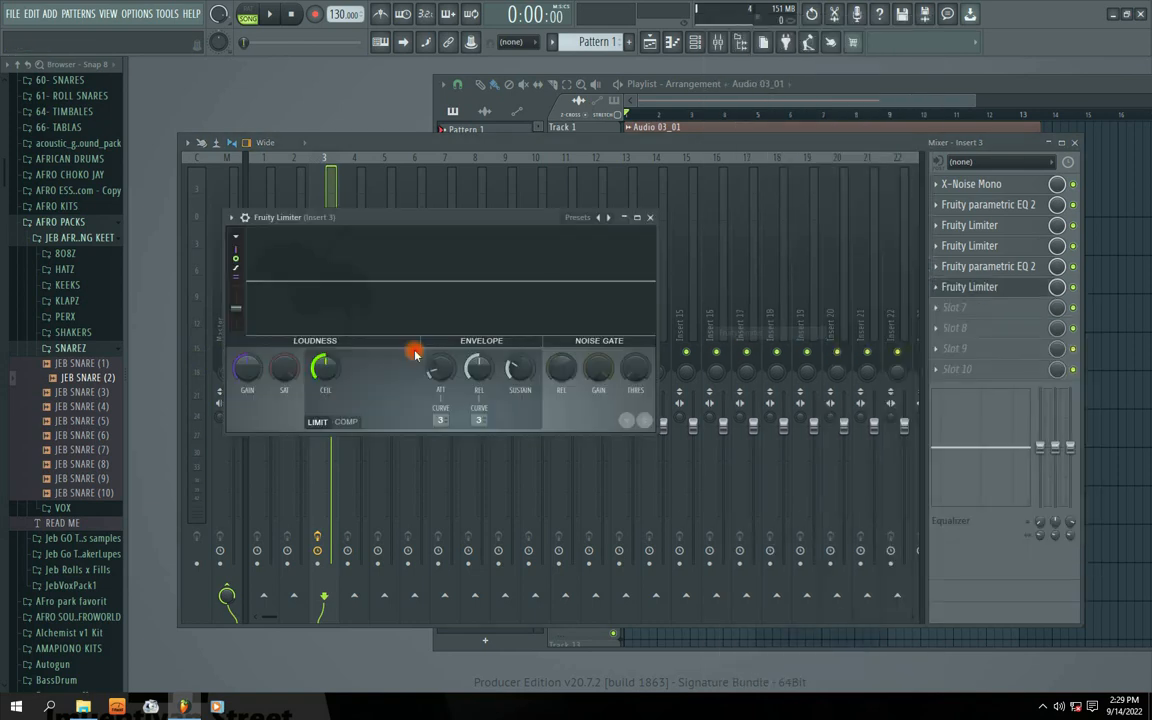
left_click_drag(412, 233, 592, 267)
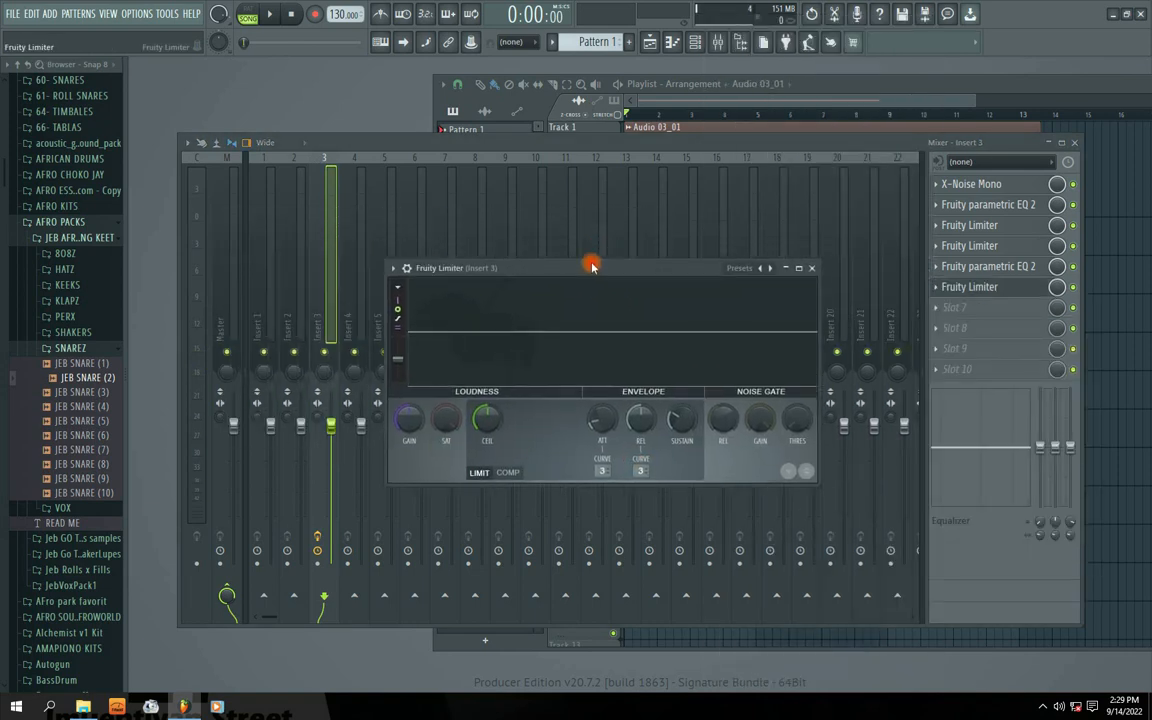
Reset the slot 6 limiter's ceiling to its default and raise its gain to about 6.1 dB
right_click(488, 419)
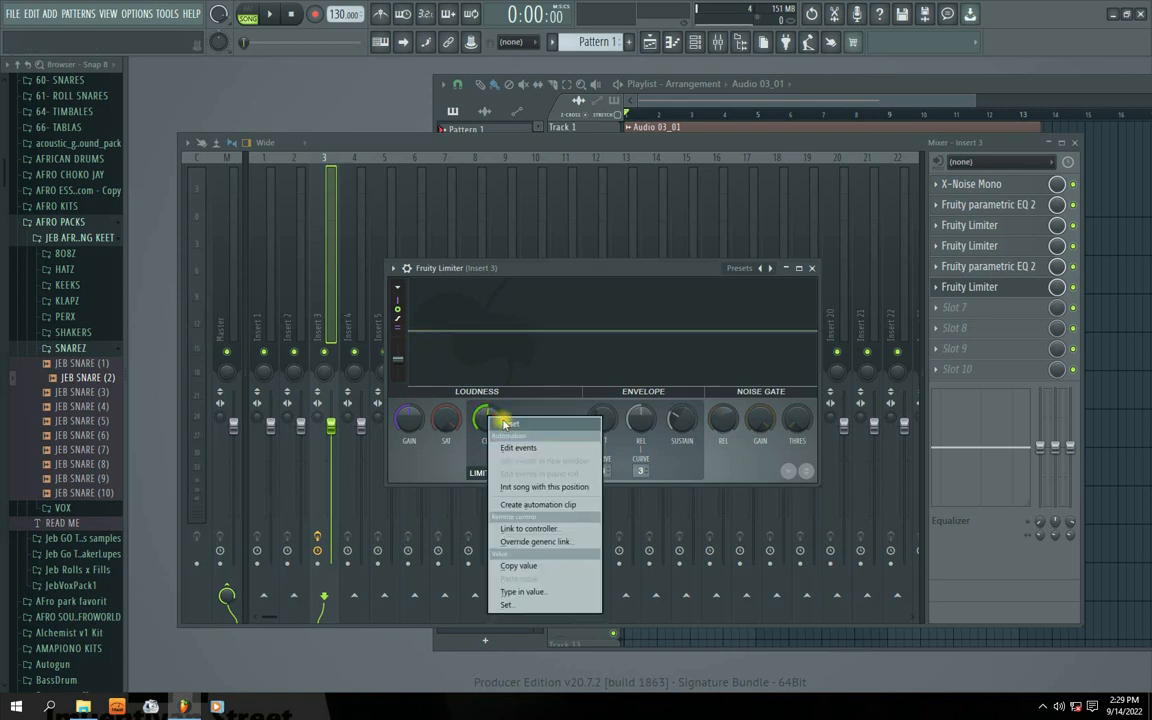
left_click(505, 424)
left_click_drag(411, 422, 411, 403)
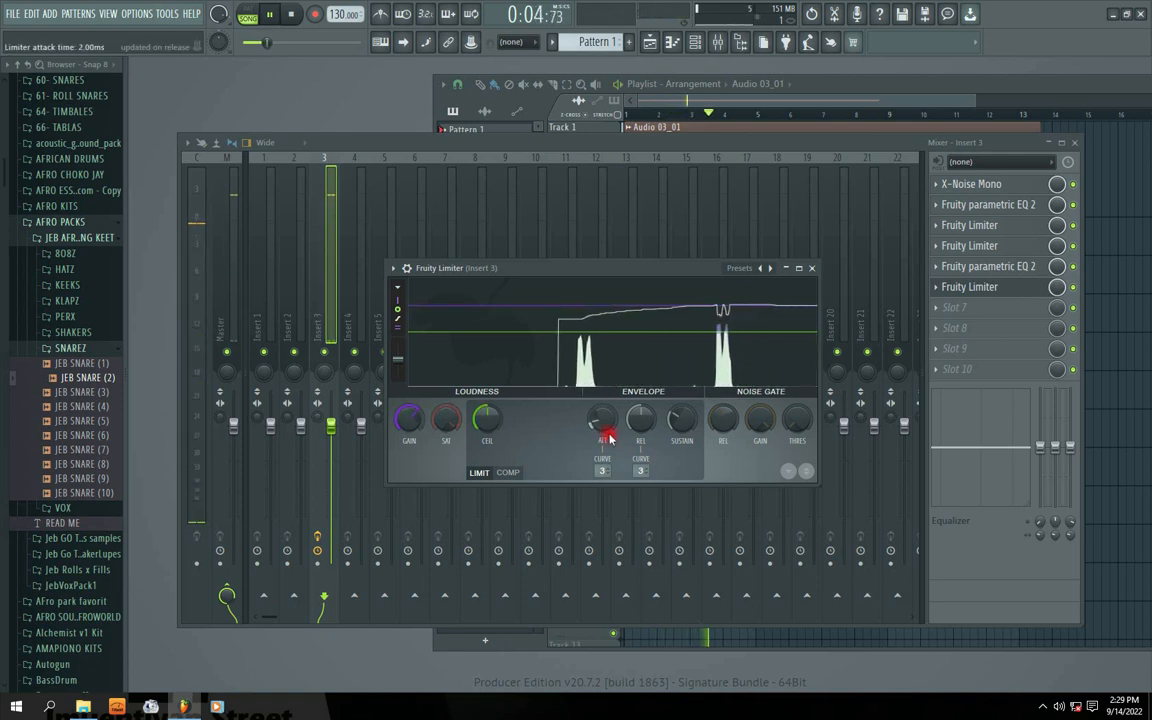
Raise the slot 6 limiter's attack, turn its release all the way down, and replay the recording to check the result
left_click_drag(604, 425, 645, 468)
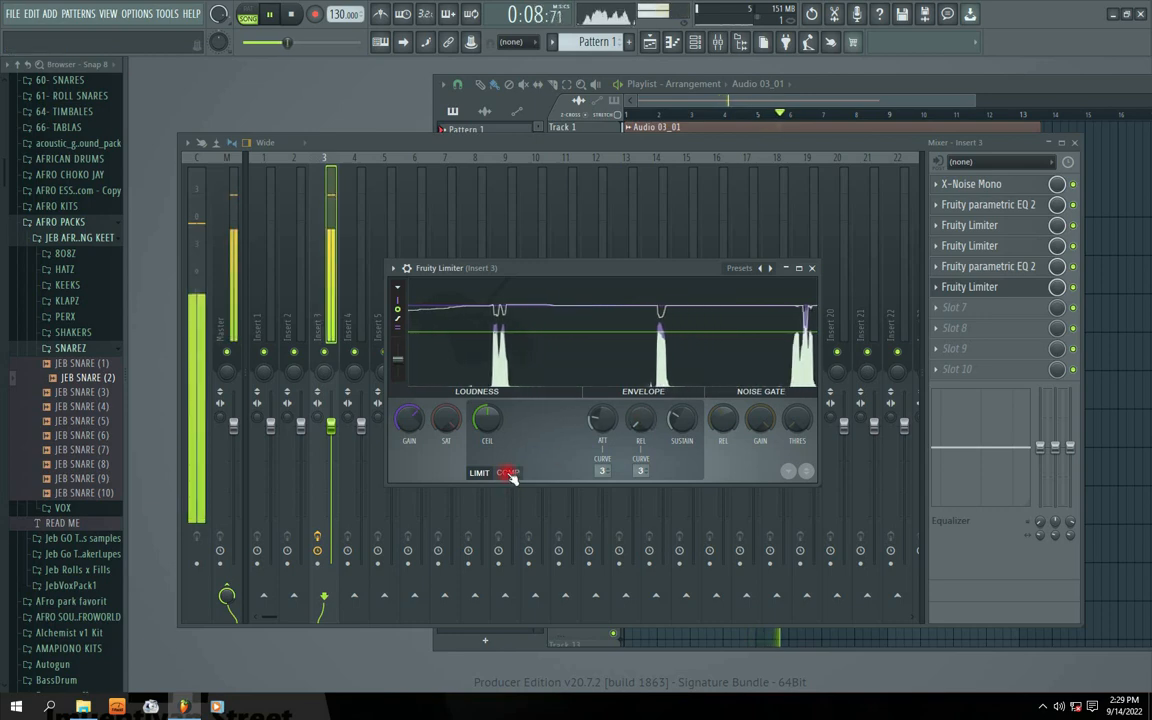
left_click_drag(409, 420, 409, 419)
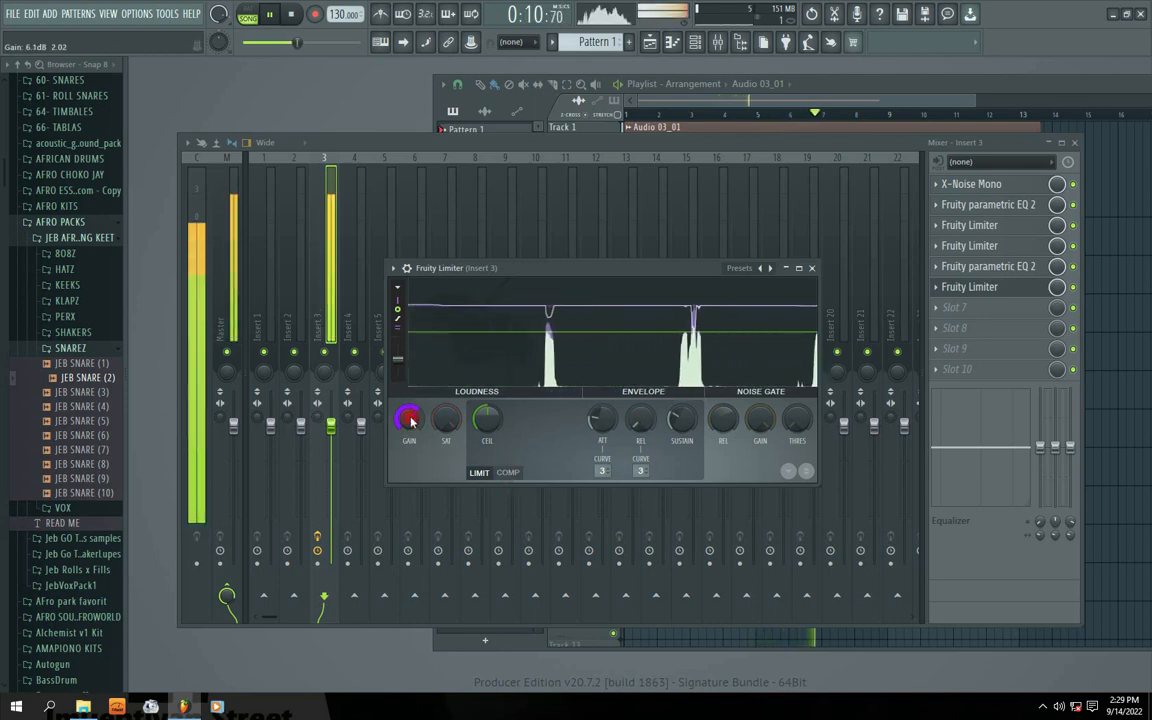
key("space")
key("space")
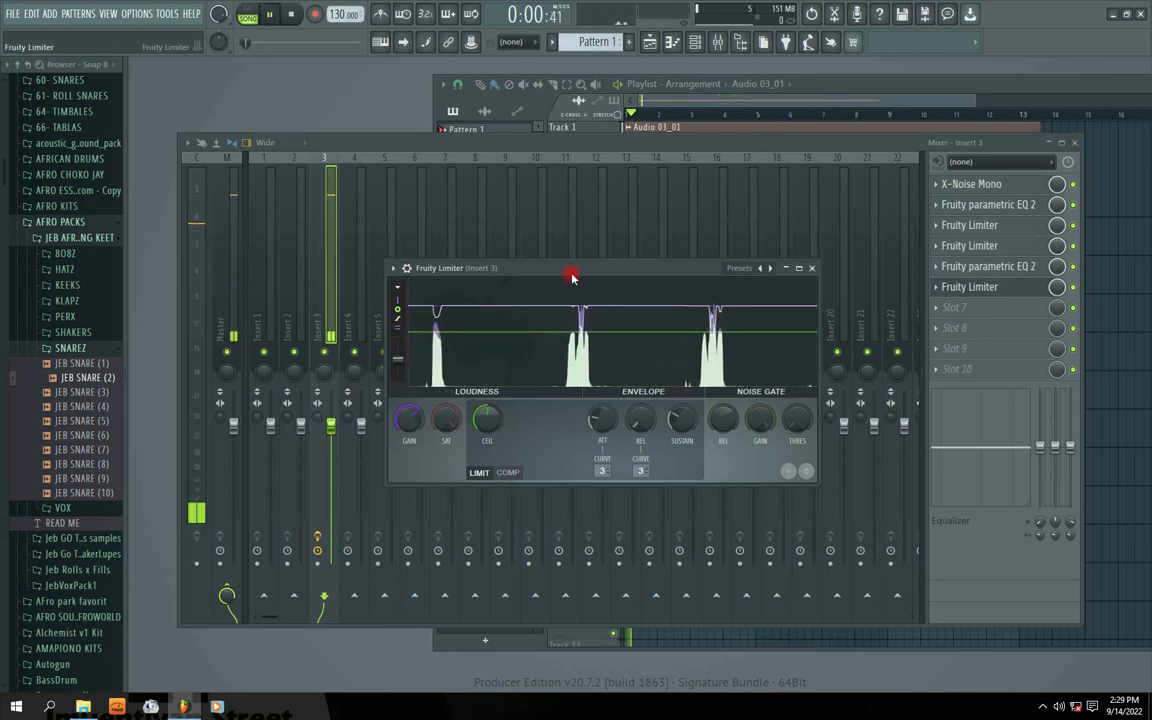
left_click(811, 268)
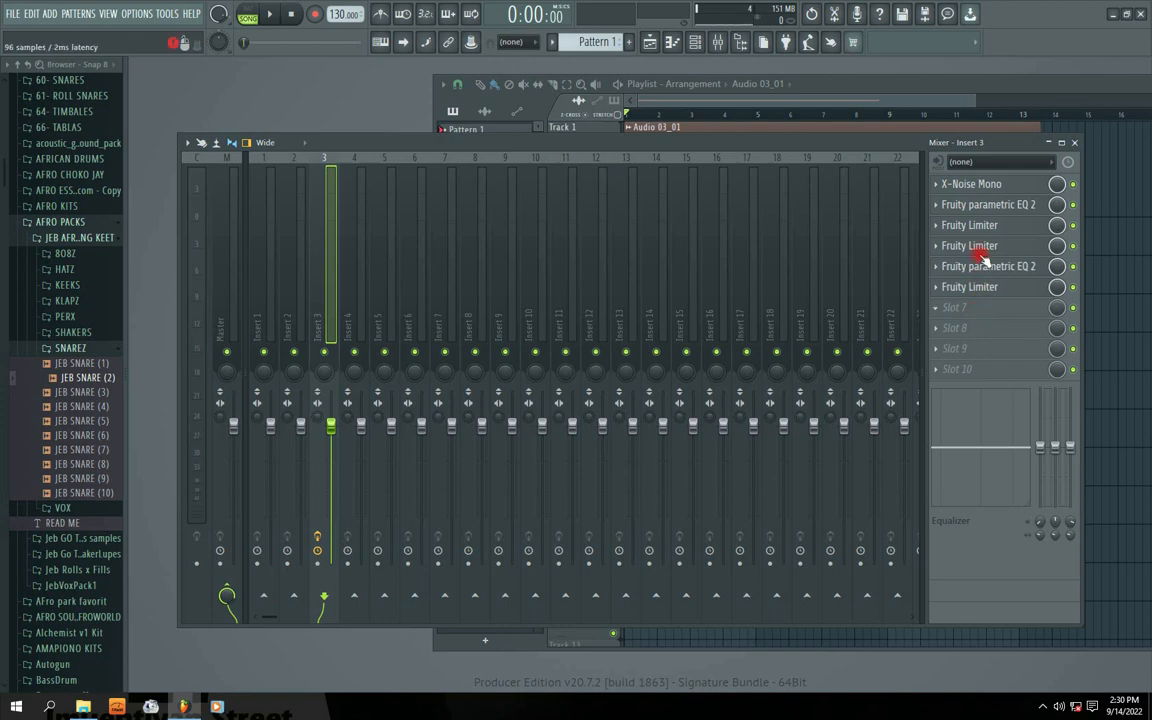
Review the X-Noise Mono settings in slot 1 and the parametric EQ curve in slot 2 of Insert 3
left_click(995, 190)
left_click_drag(851, 228, 697, 237)
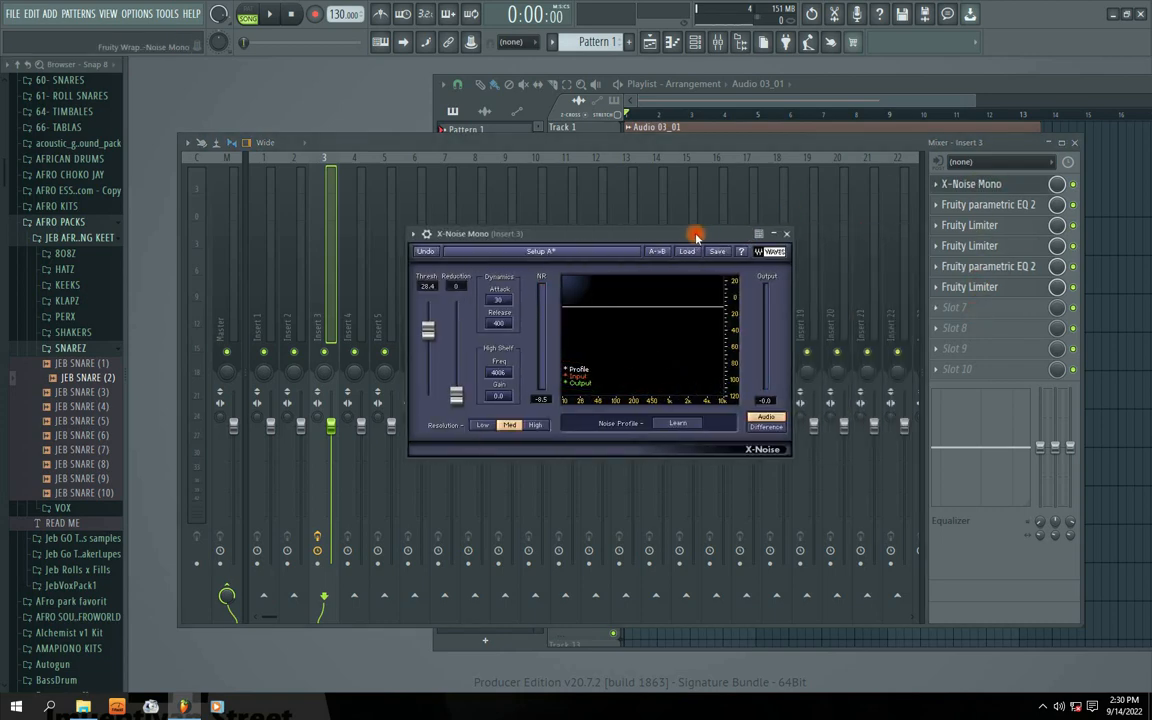
left_click(786, 235)
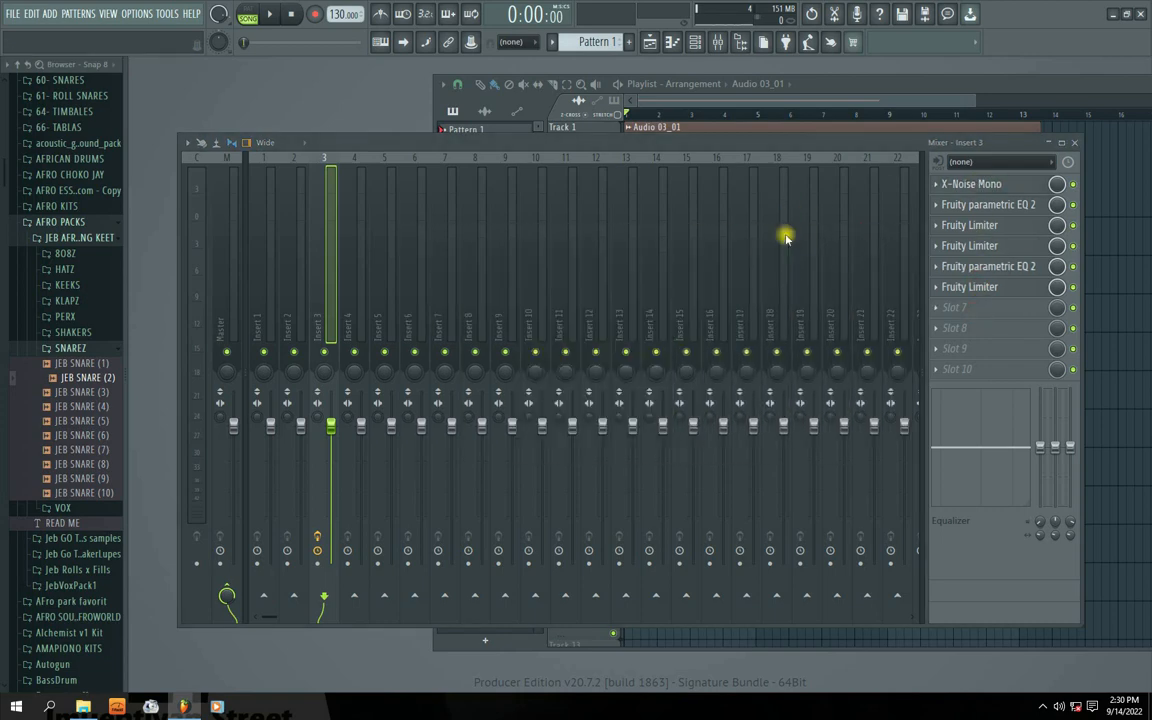
left_click(988, 206)
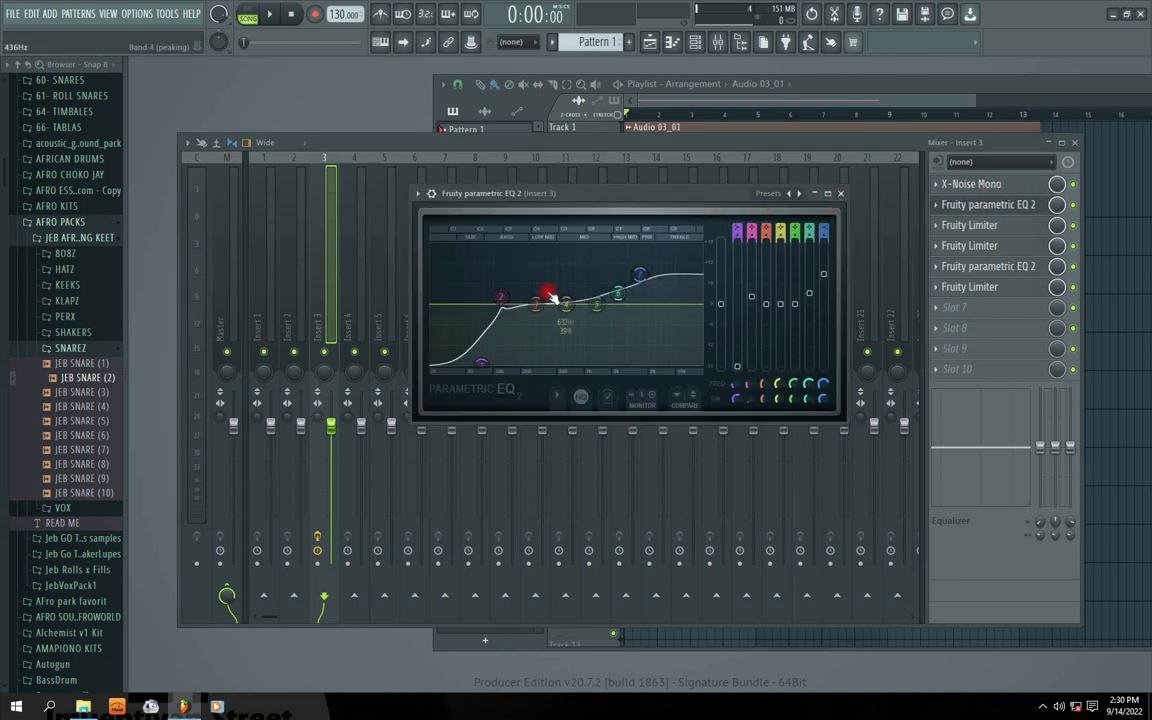
left_click(842, 193)
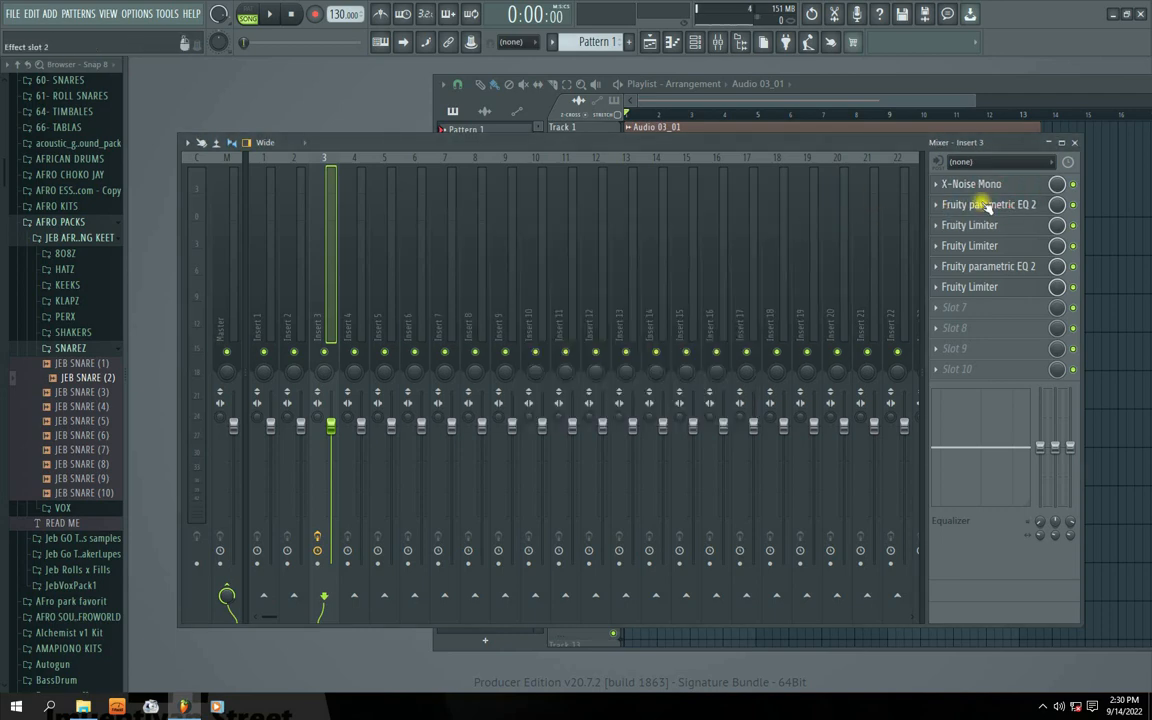
left_click(986, 205)
left_click(842, 193)
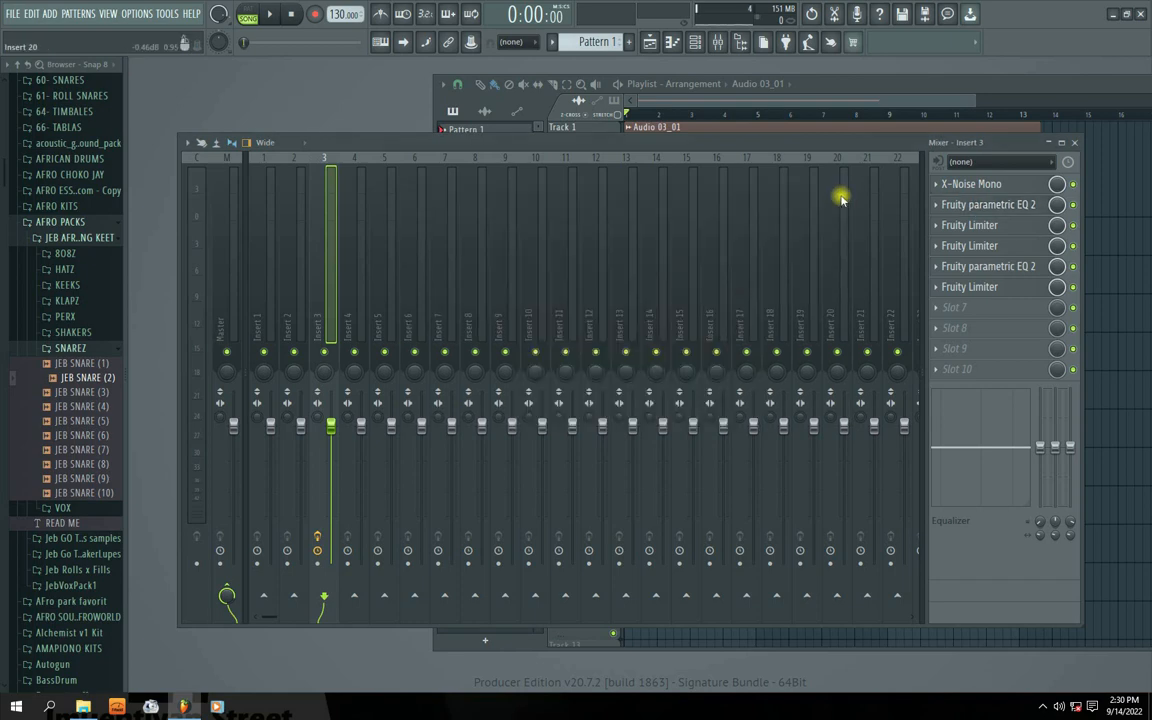
Review the compressor settings of the slot 3 limiter and the gain and saturation settings of the slot 4 limiter
left_click(978, 225)
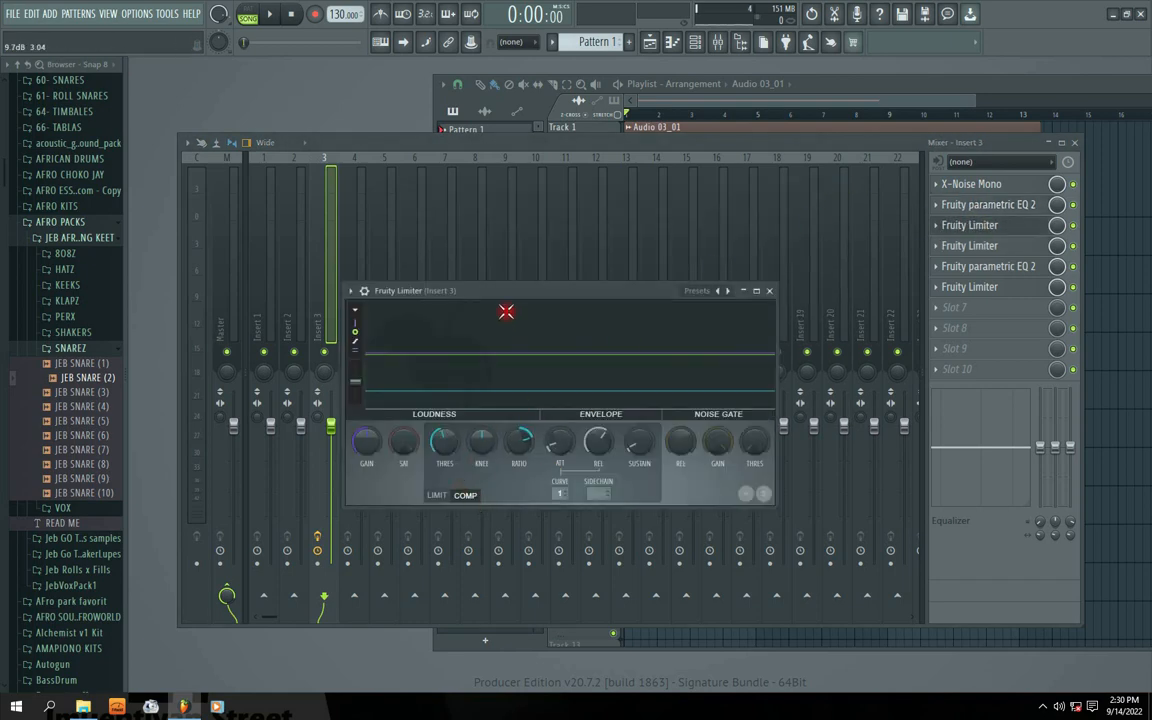
left_click_drag(493, 295, 521, 295)
left_click(502, 497)
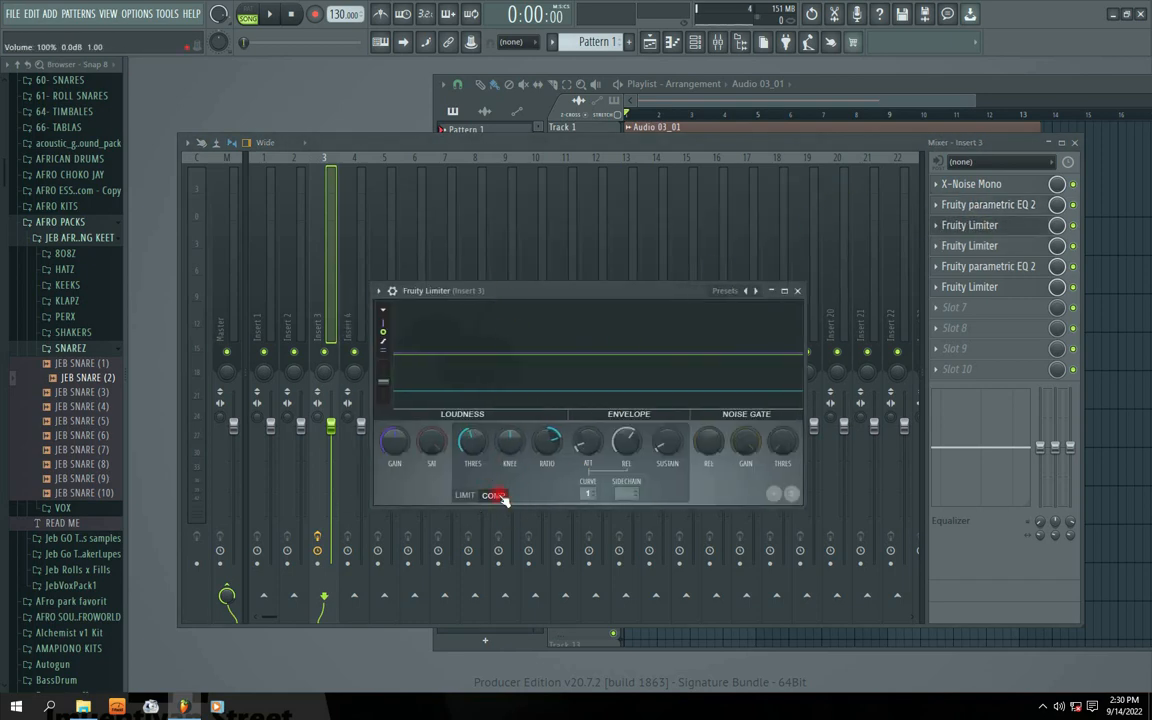
left_click(798, 291)
left_click(975, 247)
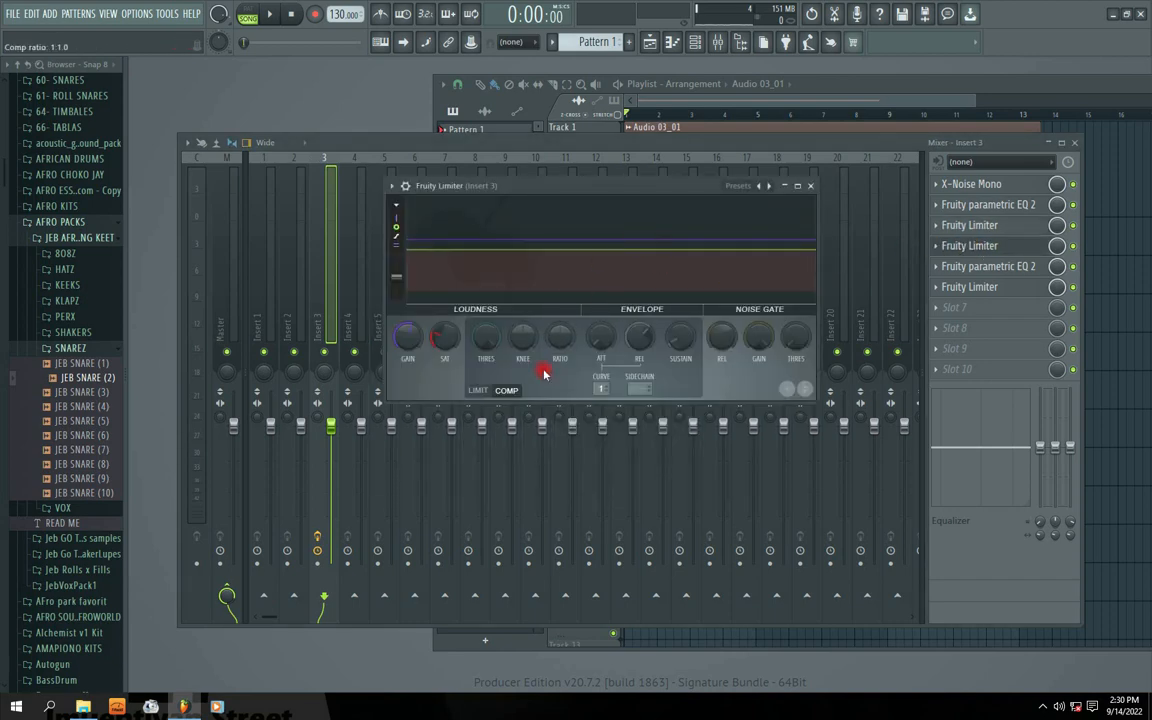
left_click_drag(592, 192, 587, 197)
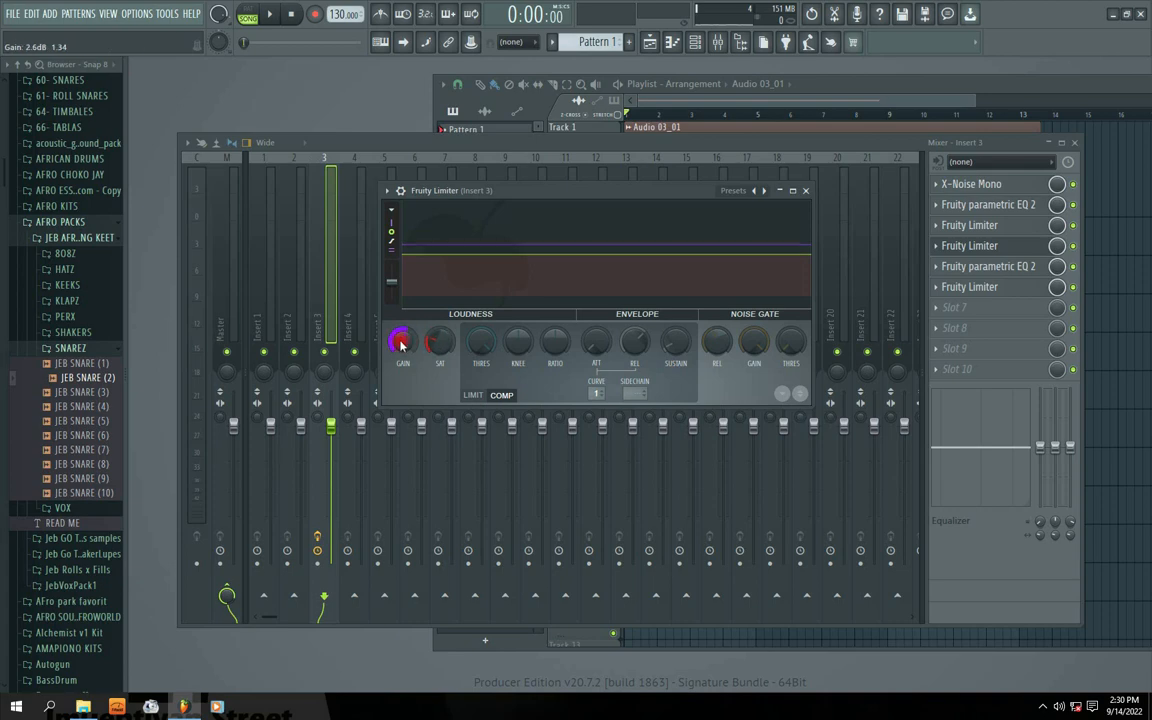
left_click(807, 191)
Review the high-frequency boost in the slot 5 EQ and the gain setting of the slot 6 limiter
left_click(975, 266)
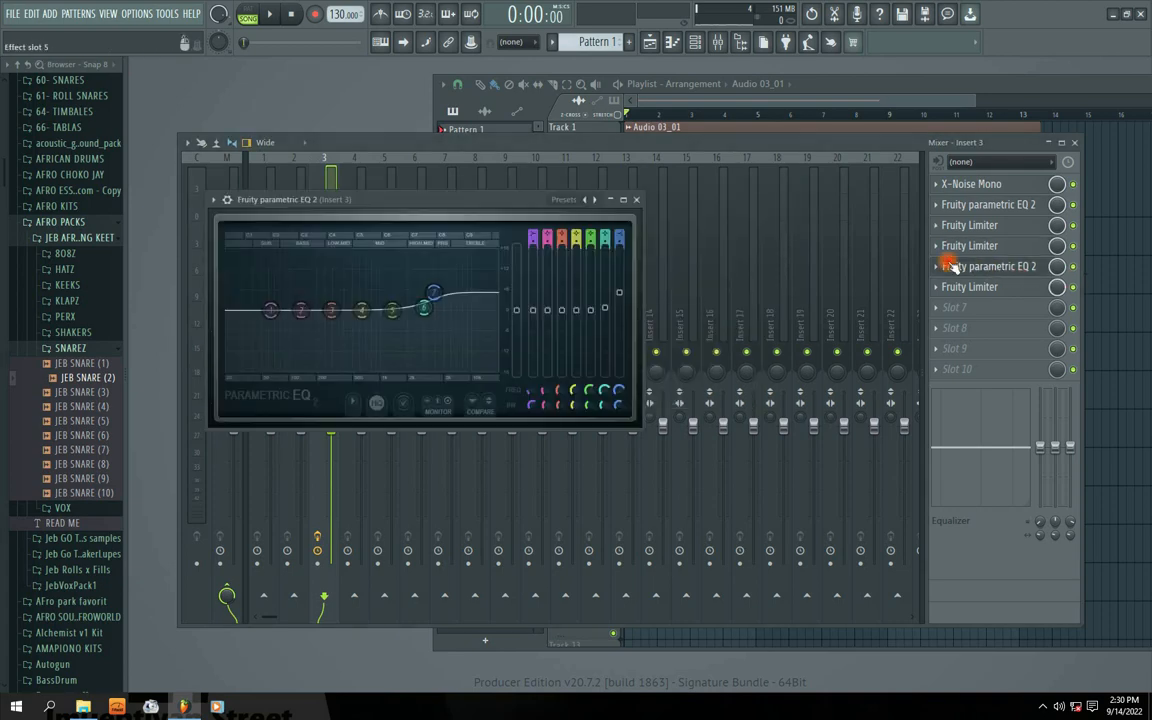
left_click_drag(381, 204, 502, 204)
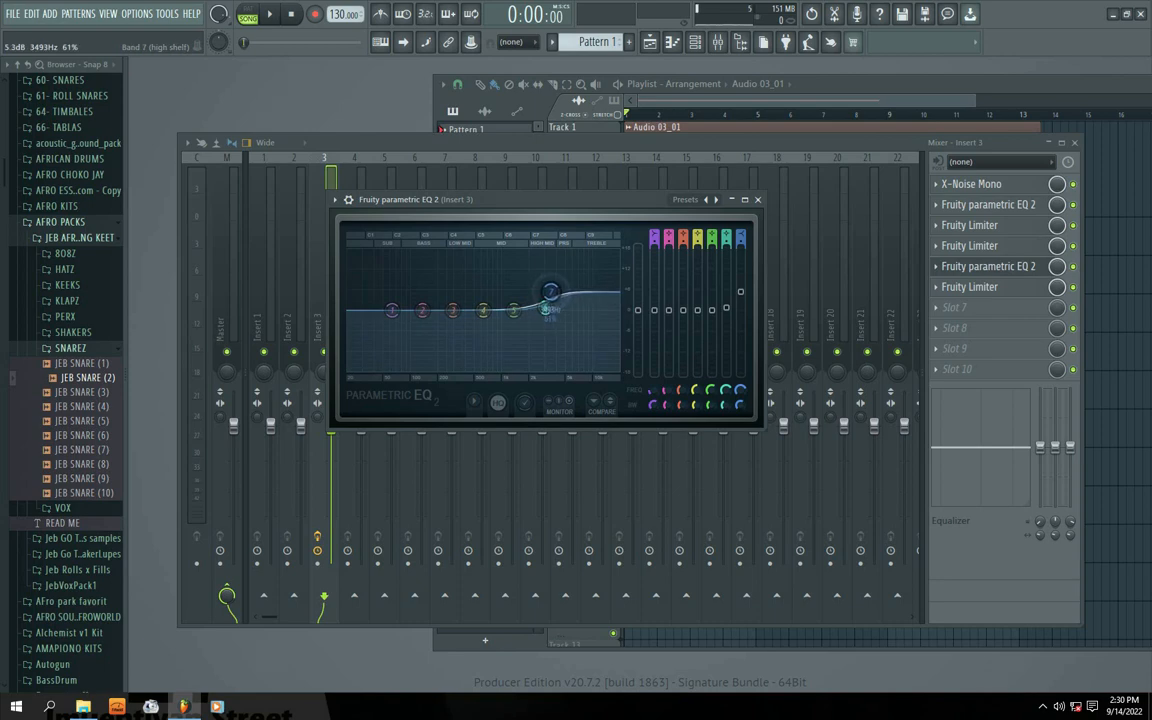
left_click(759, 204)
left_click(985, 288)
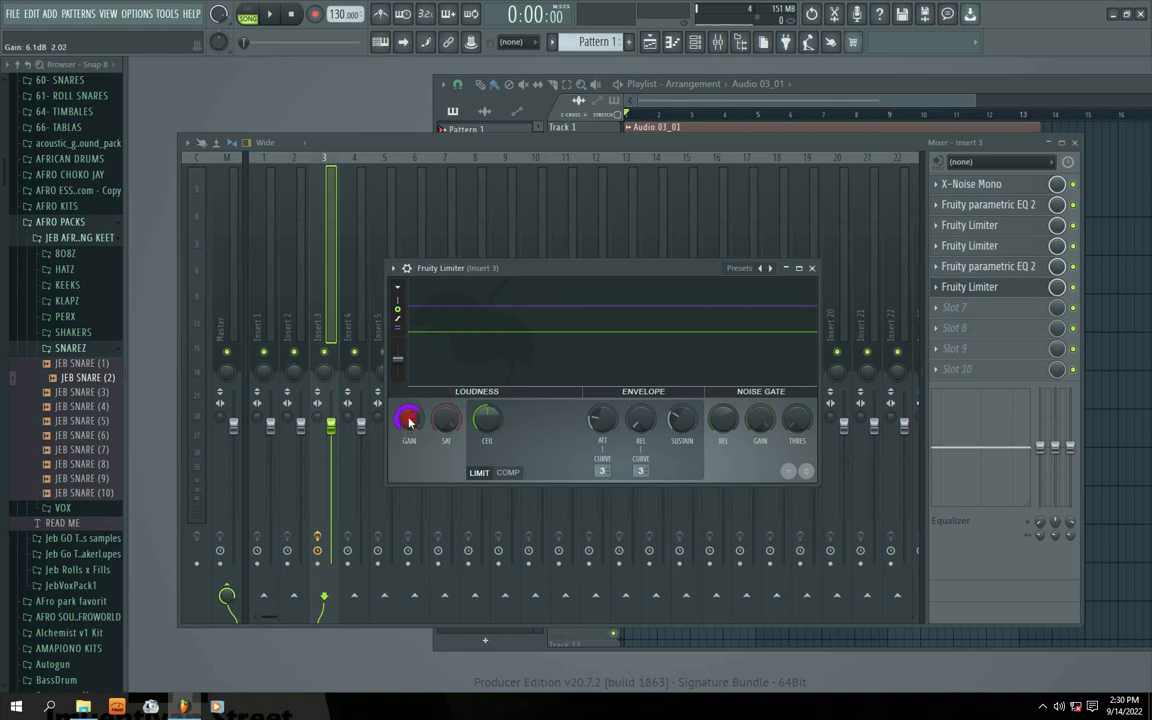
Play back the recording while watching the slot 6 limiter's display, repositioning its window over the mixer
key("space")
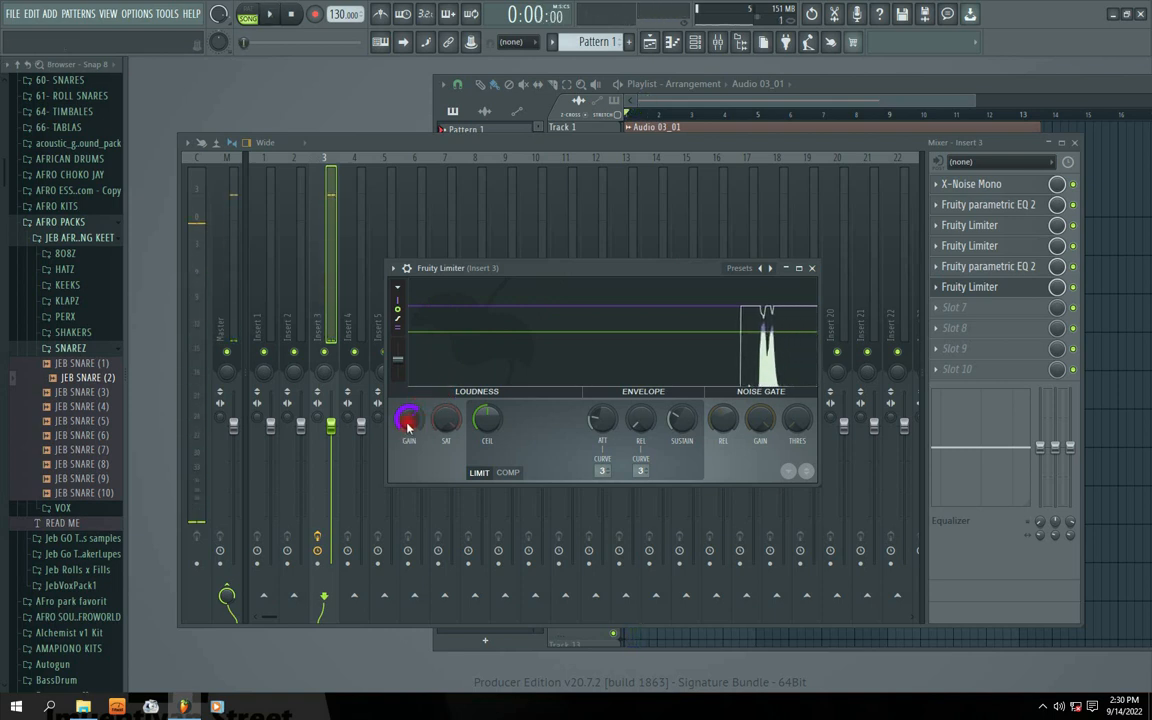
left_click_drag(571, 273, 534, 270)
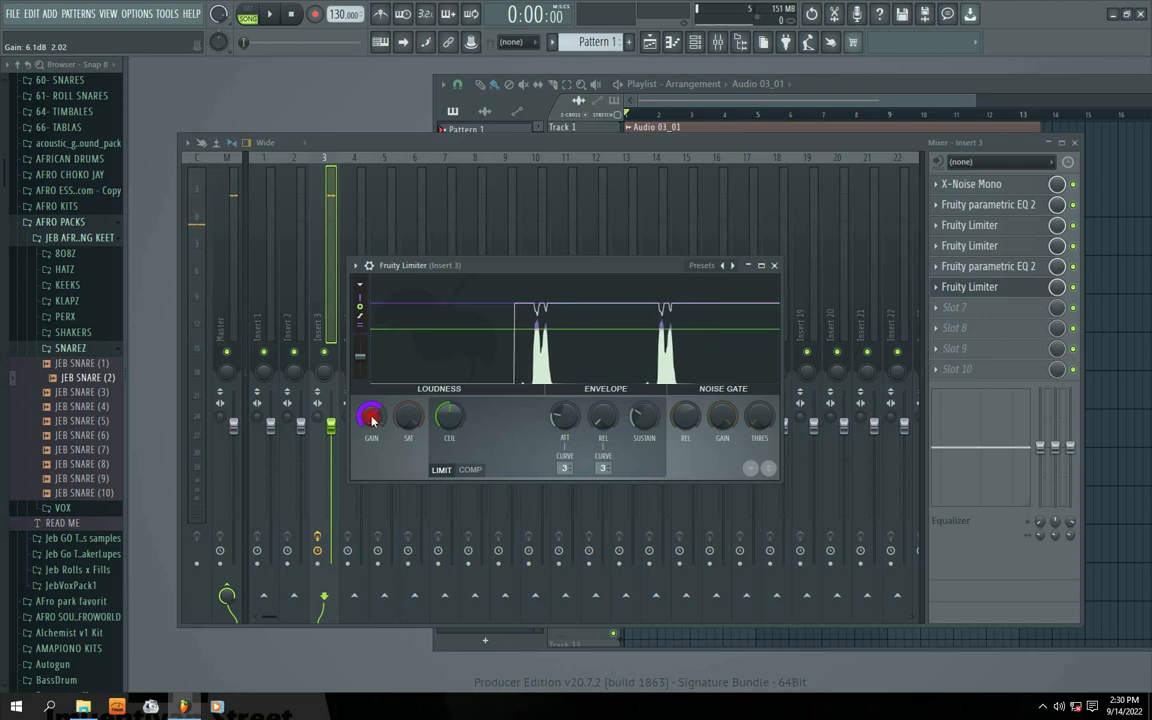
key("space")
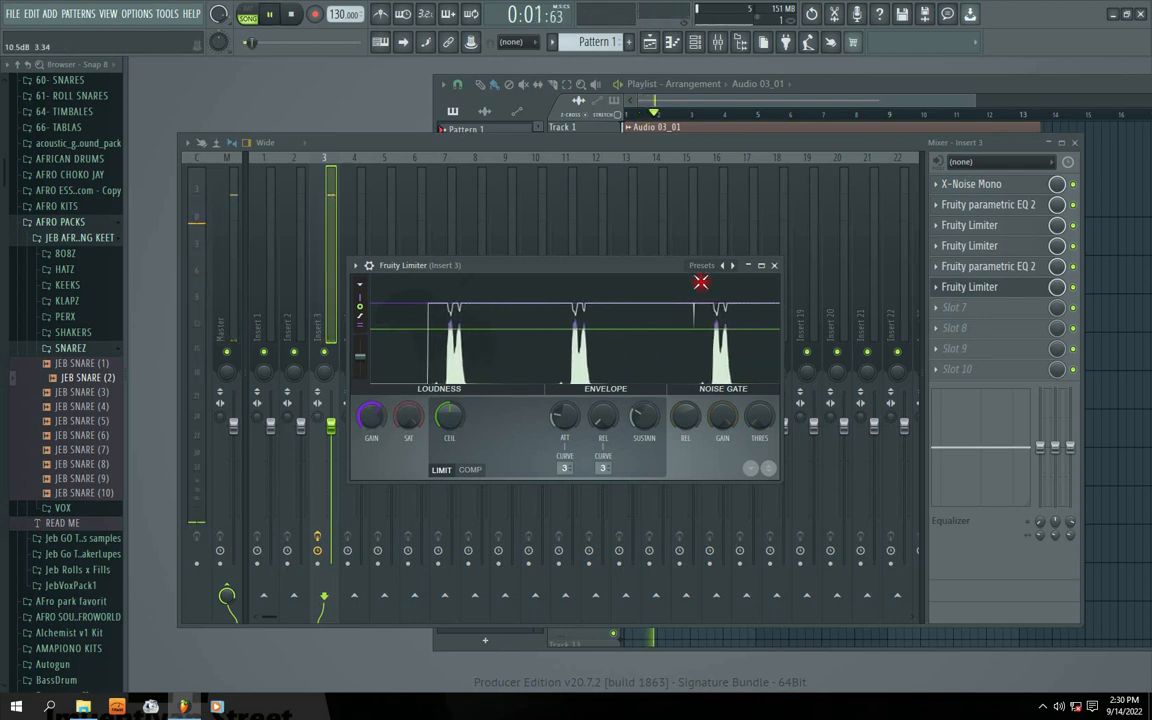
left_click_drag(527, 267, 532, 314)
key("space")
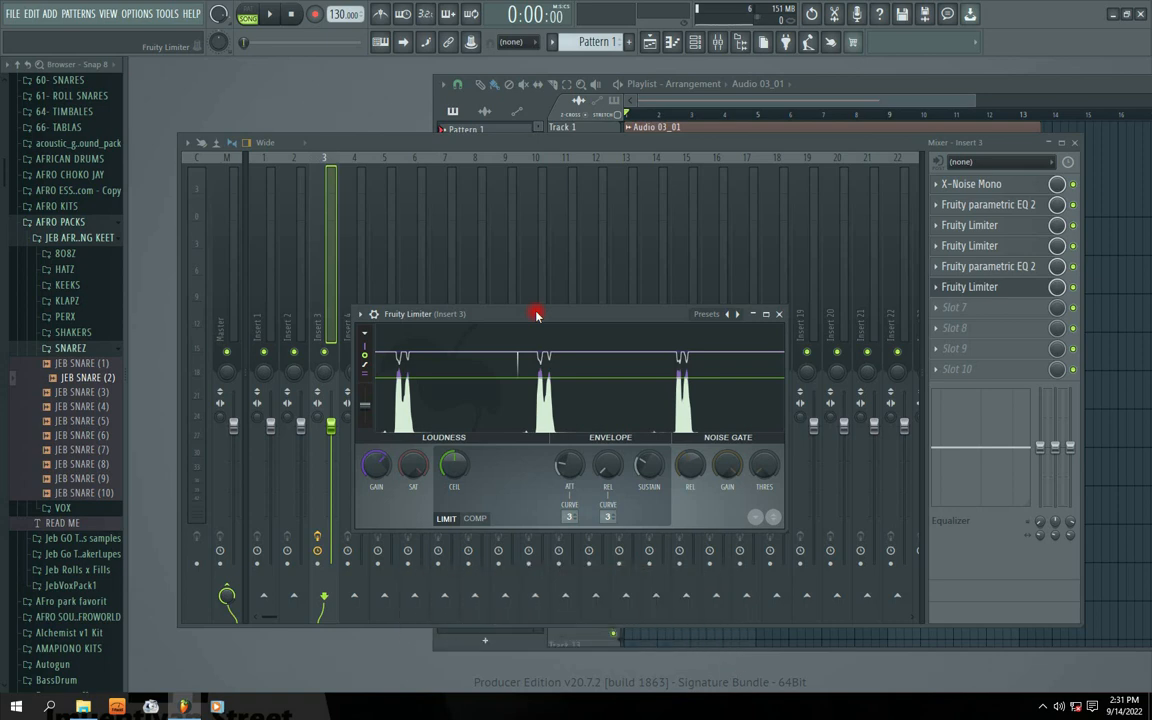
key("space")
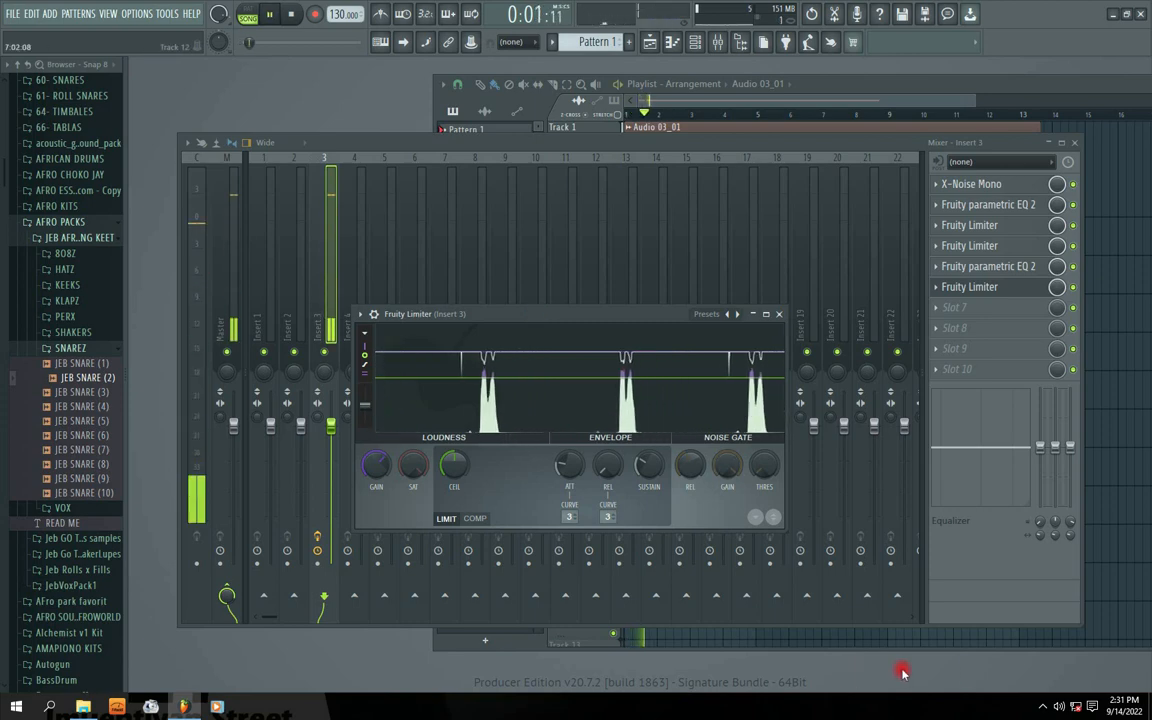
Replay the start of the recording through the full Insert 3 chain and close the slot 6 limiter
left_click(1044, 707)
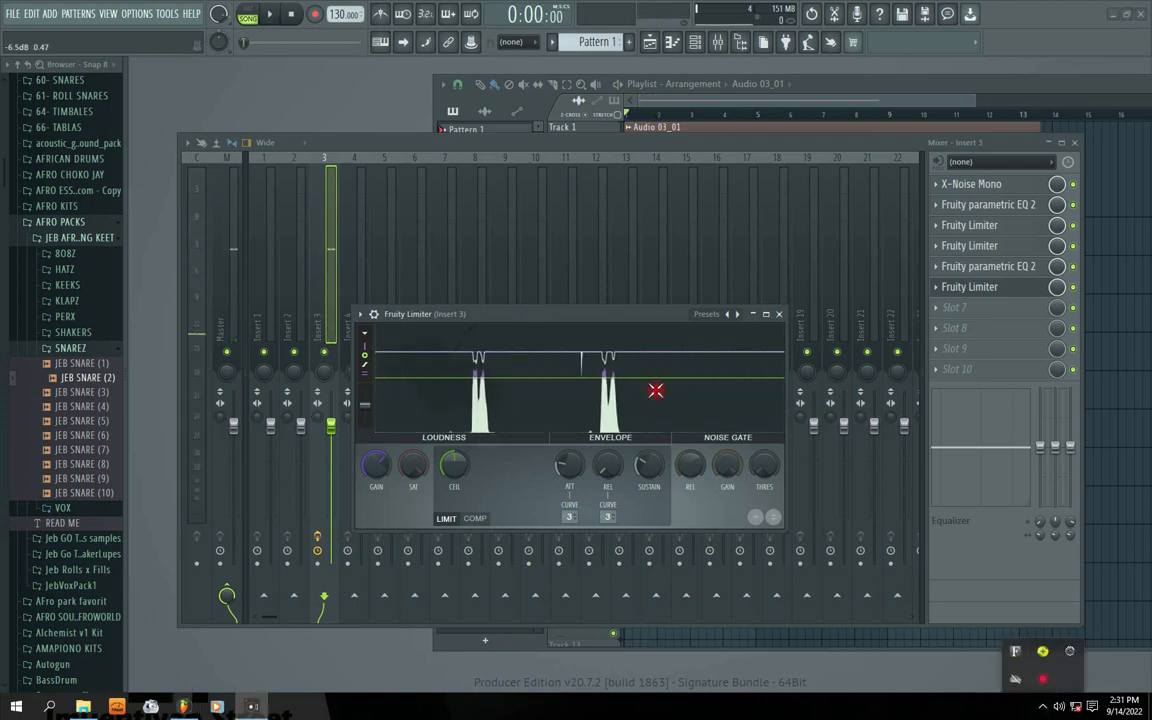
left_click_drag(566, 320, 592, 300)
key("space")
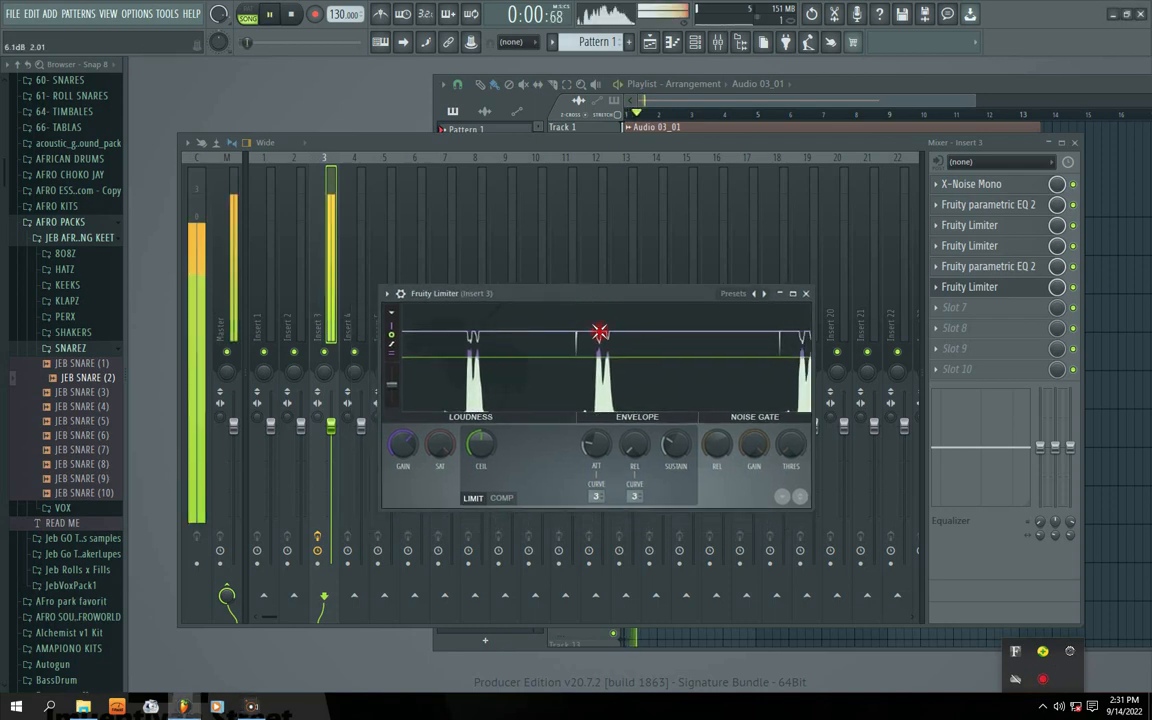
key("space")
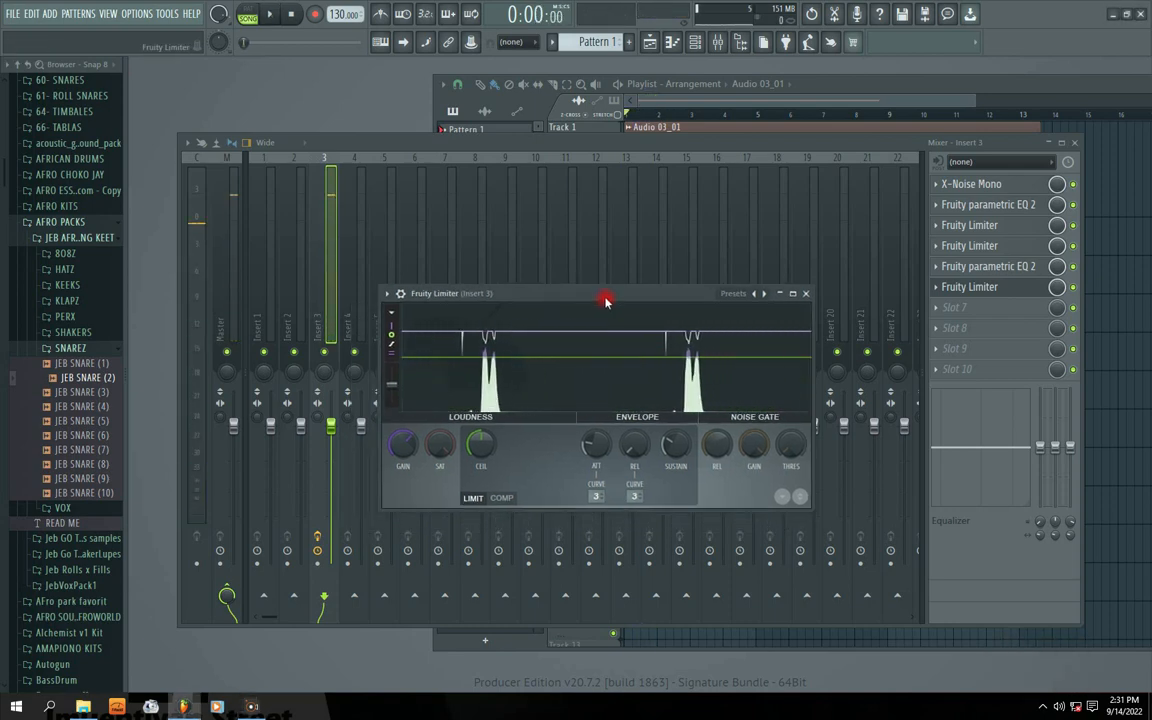
key("space")
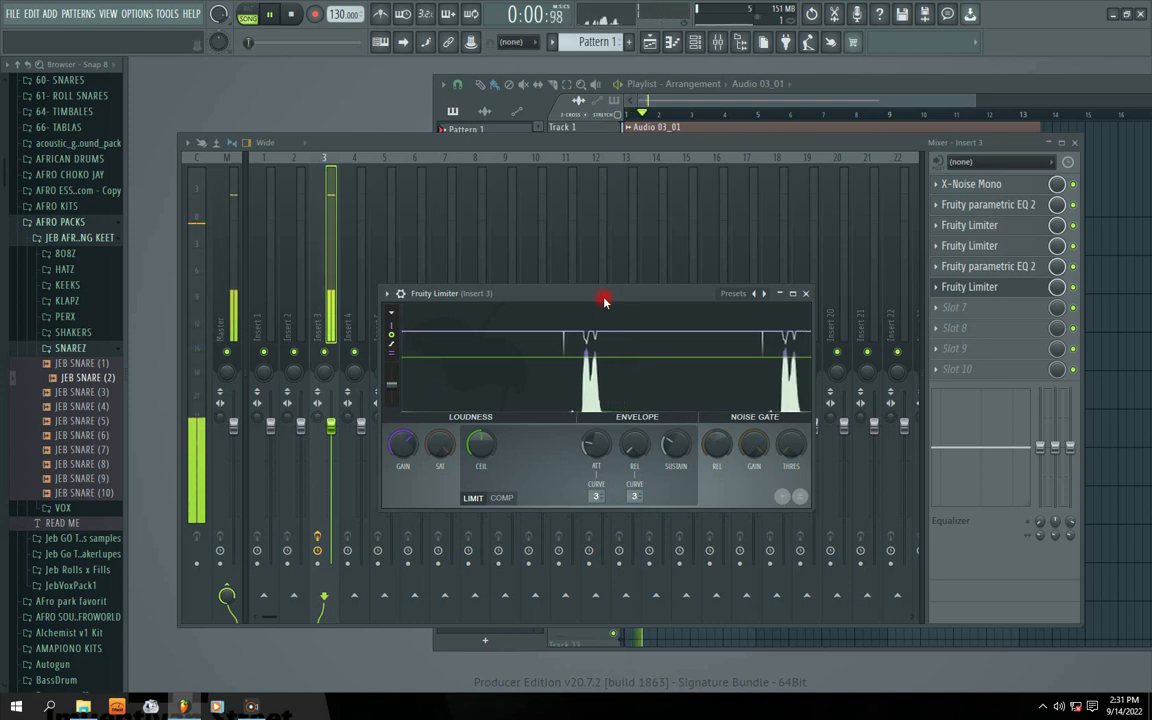
key("space")
key("space")
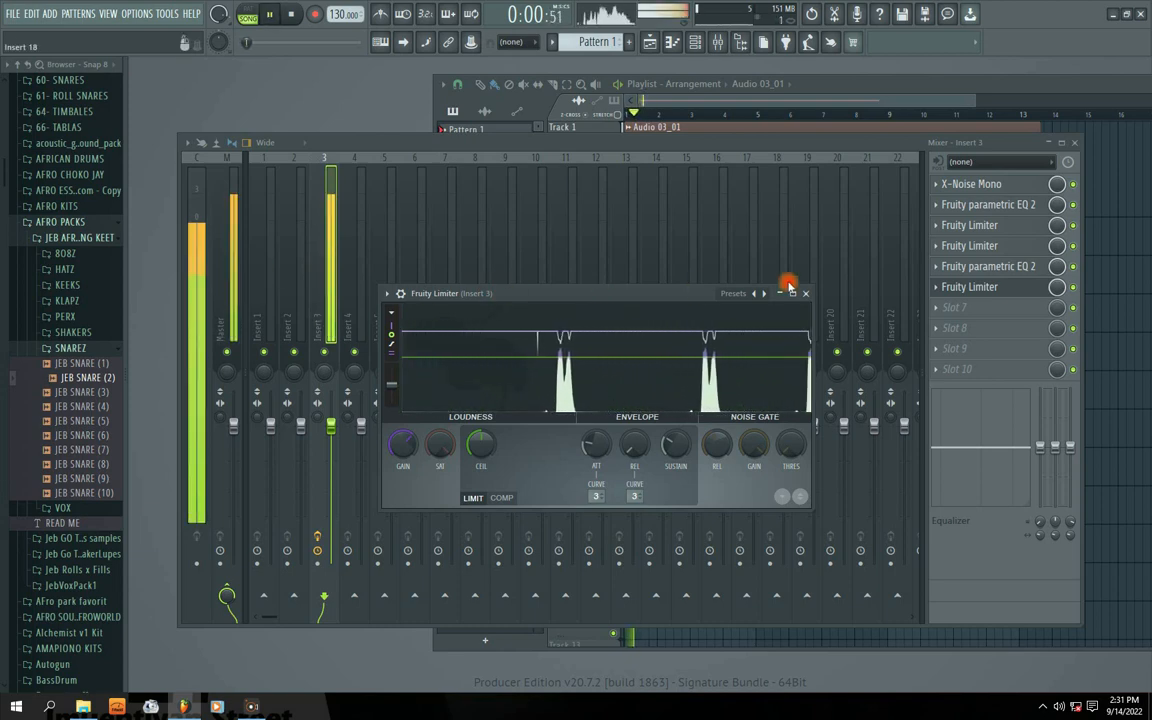
left_click(806, 293)
key("space")
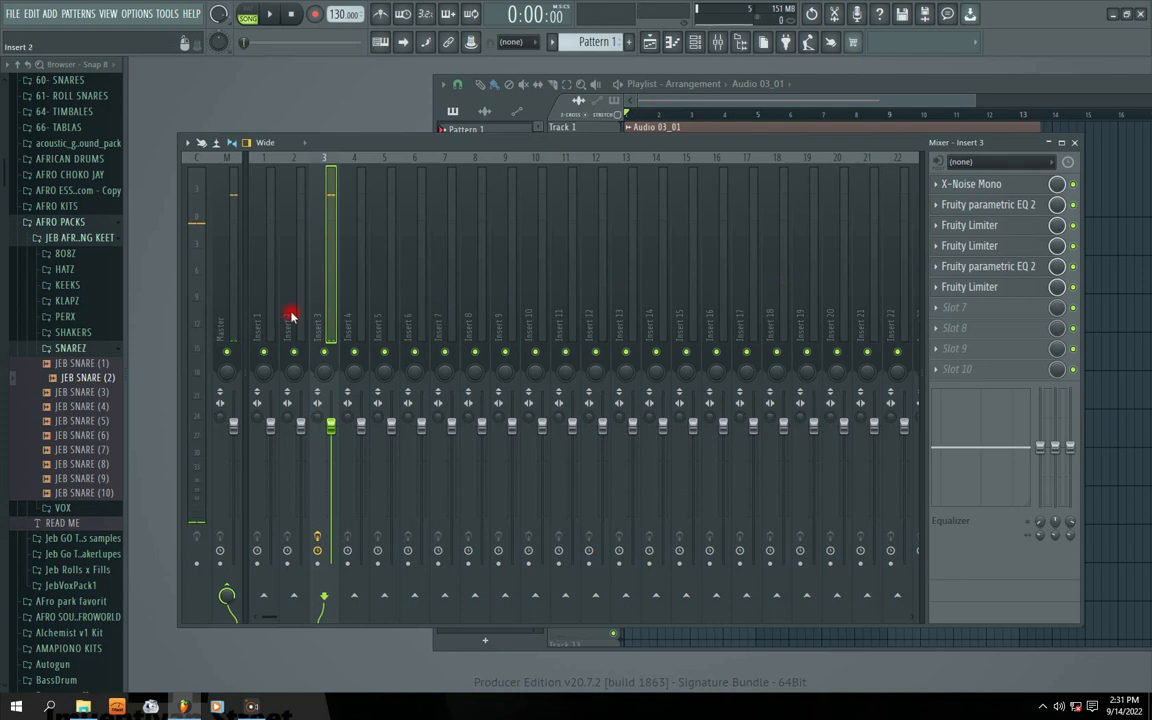
Replay the recording while checking the levels on the Master and Insert 3 tracks
left_click(228, 310)
key("space")
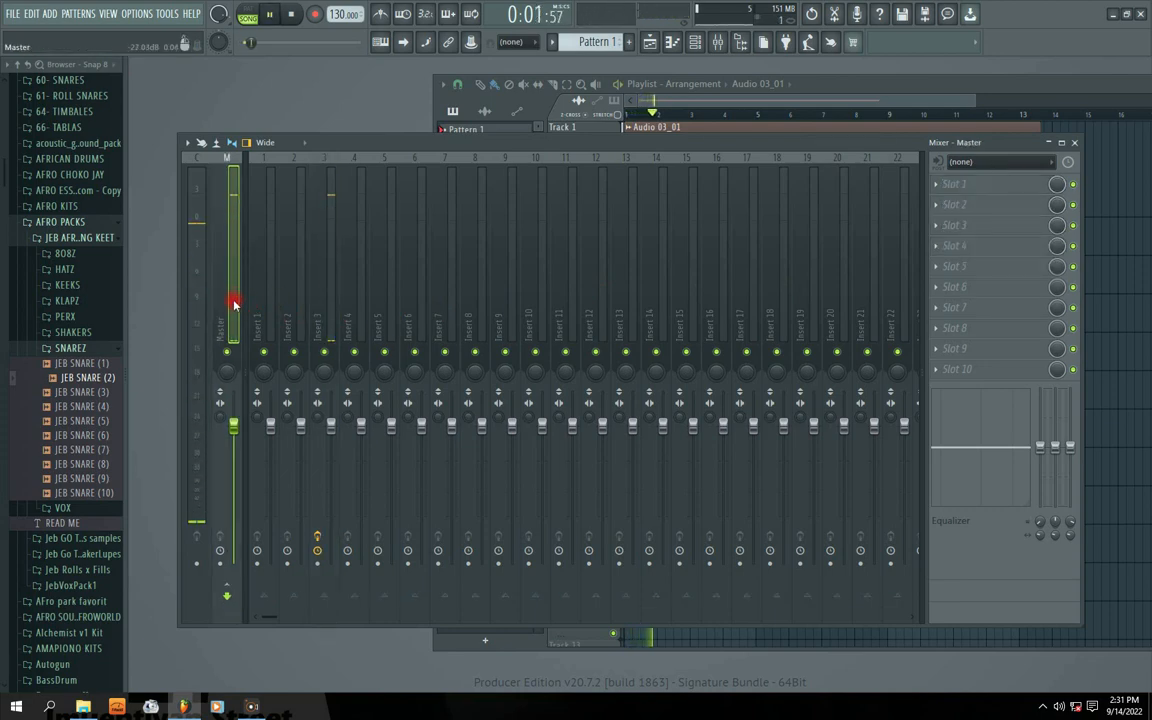
key("space")
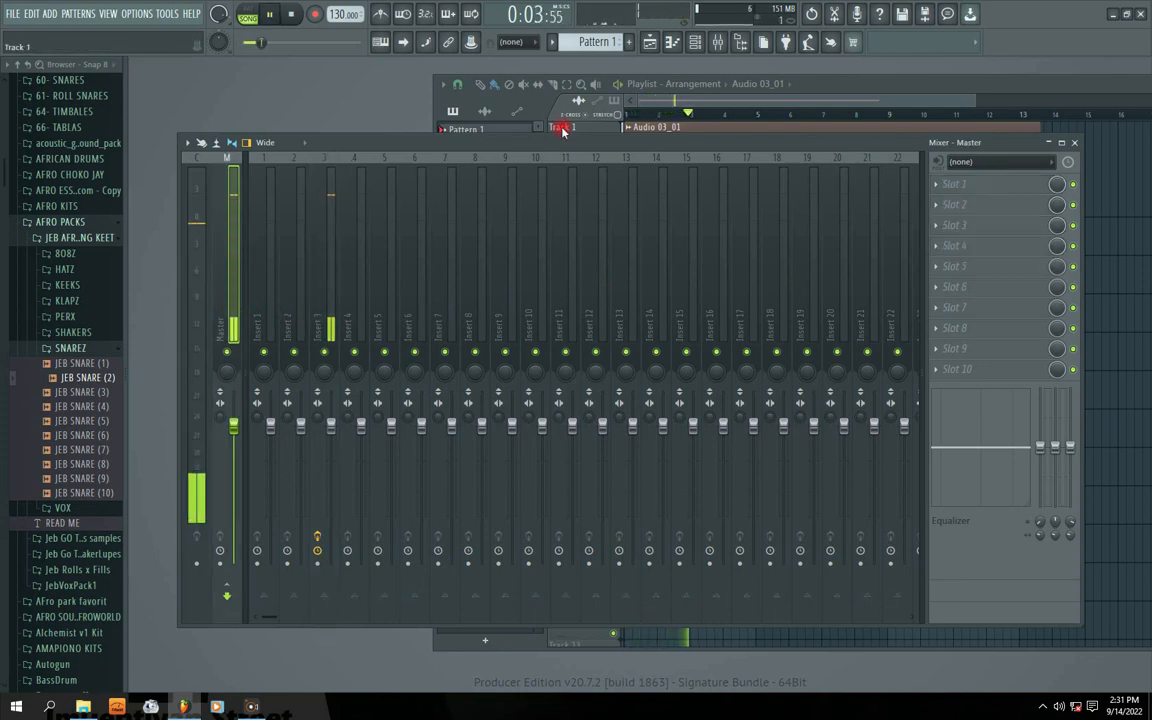
key("space")
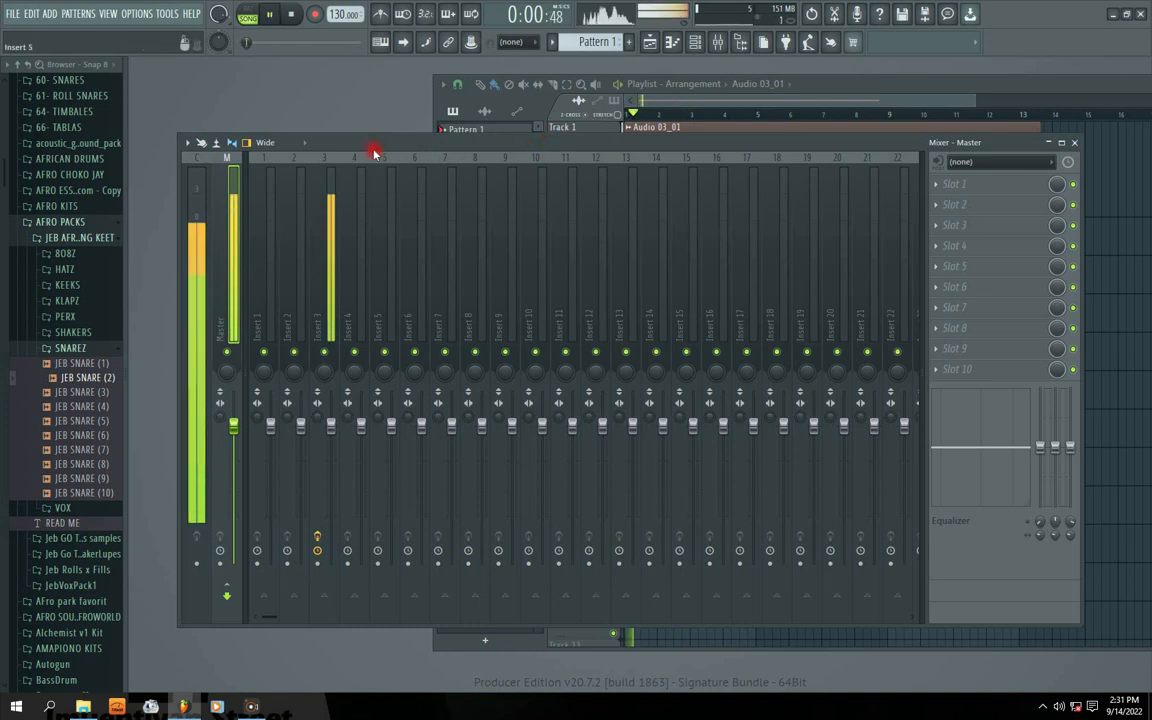
left_click(316, 311)
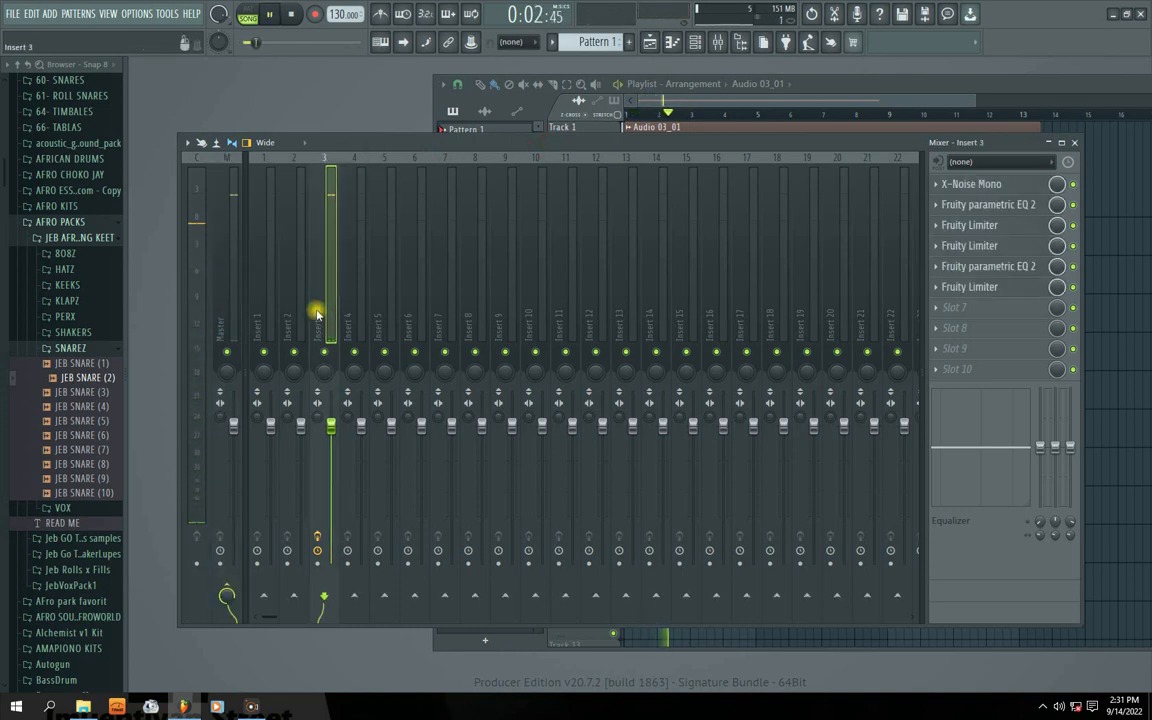
key("space")
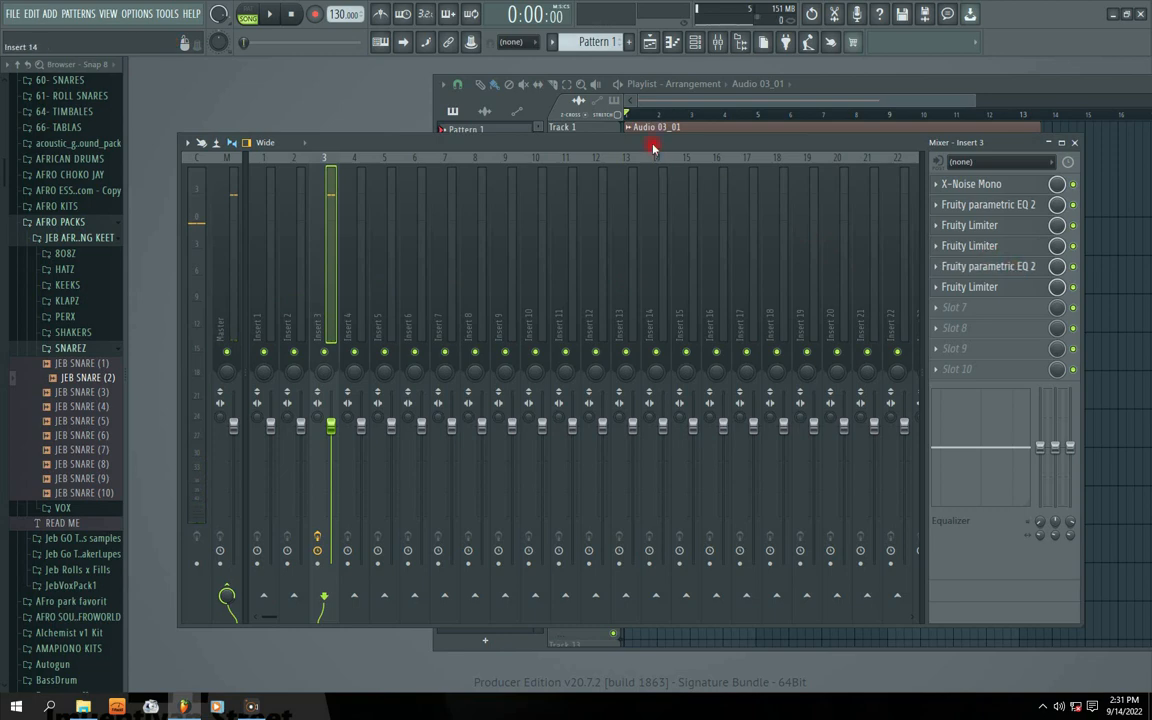
Reposition the mixer, select the Master track during playback, and check the recorded clip in the playlist
left_click_drag(625, 140, 652, 130)
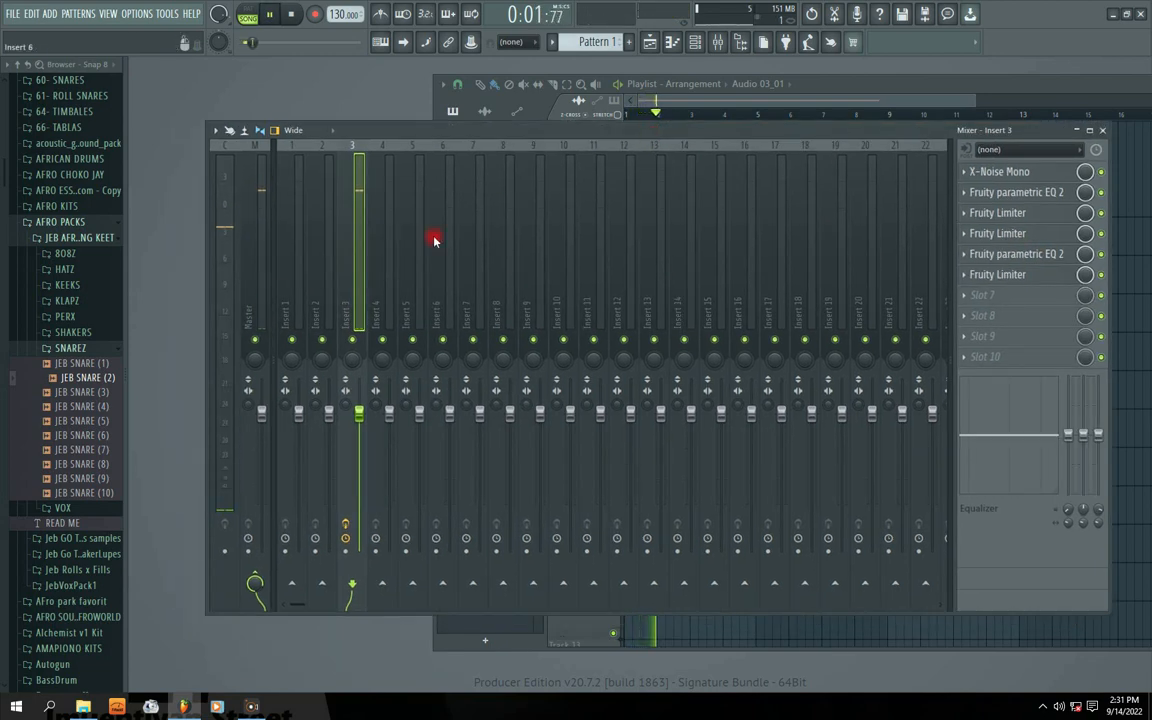
left_click(250, 282)
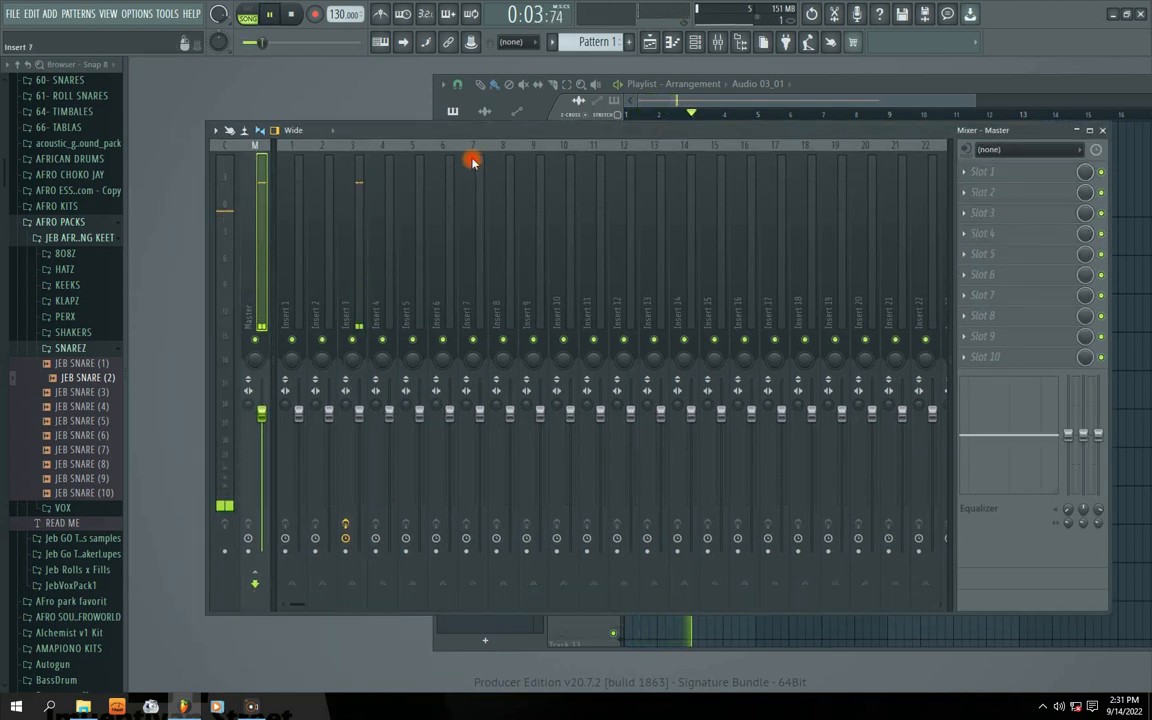
left_click(824, 92)
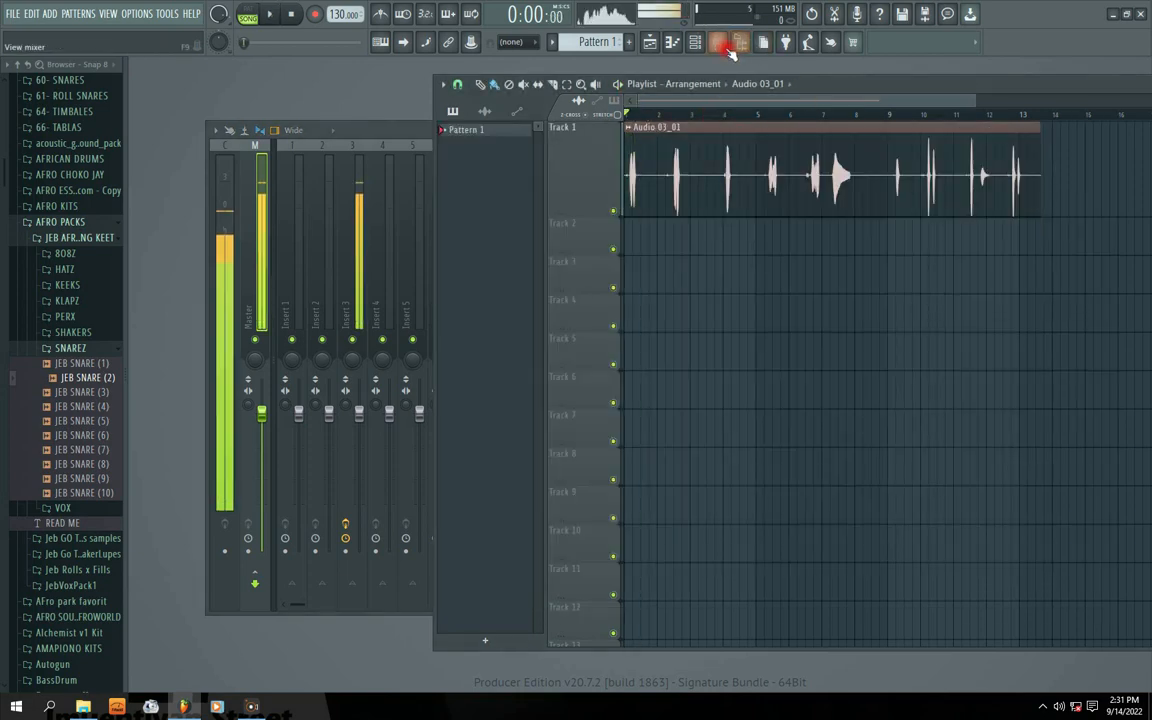
left_click(718, 41)
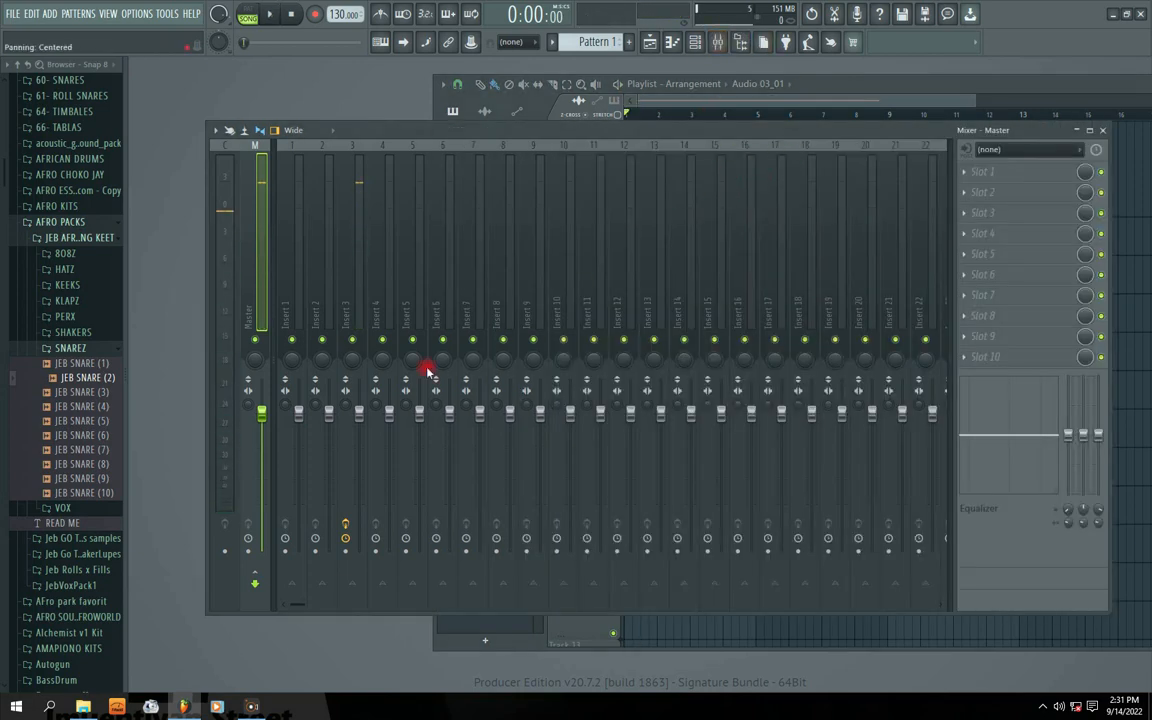
Select Insert 3 and re-examine its X-Noise Mono and slot 2 parametric EQ settings
left_click(353, 282)
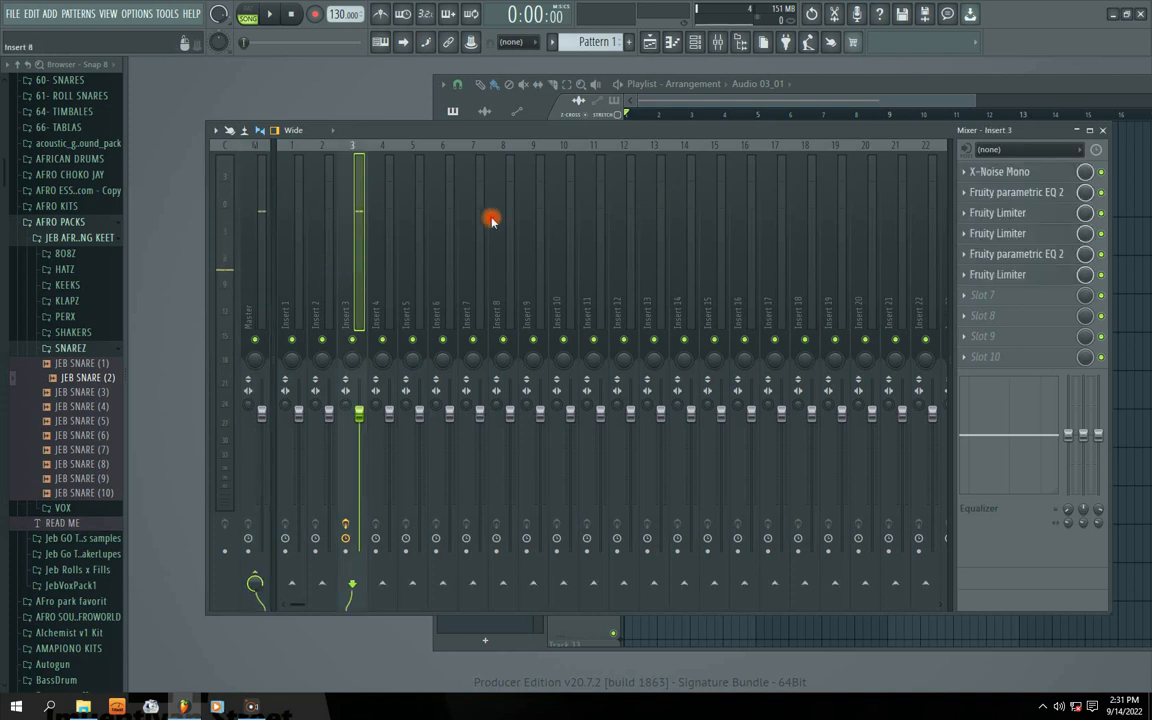
left_click(1015, 172)
left_click_drag(691, 237, 718, 240)
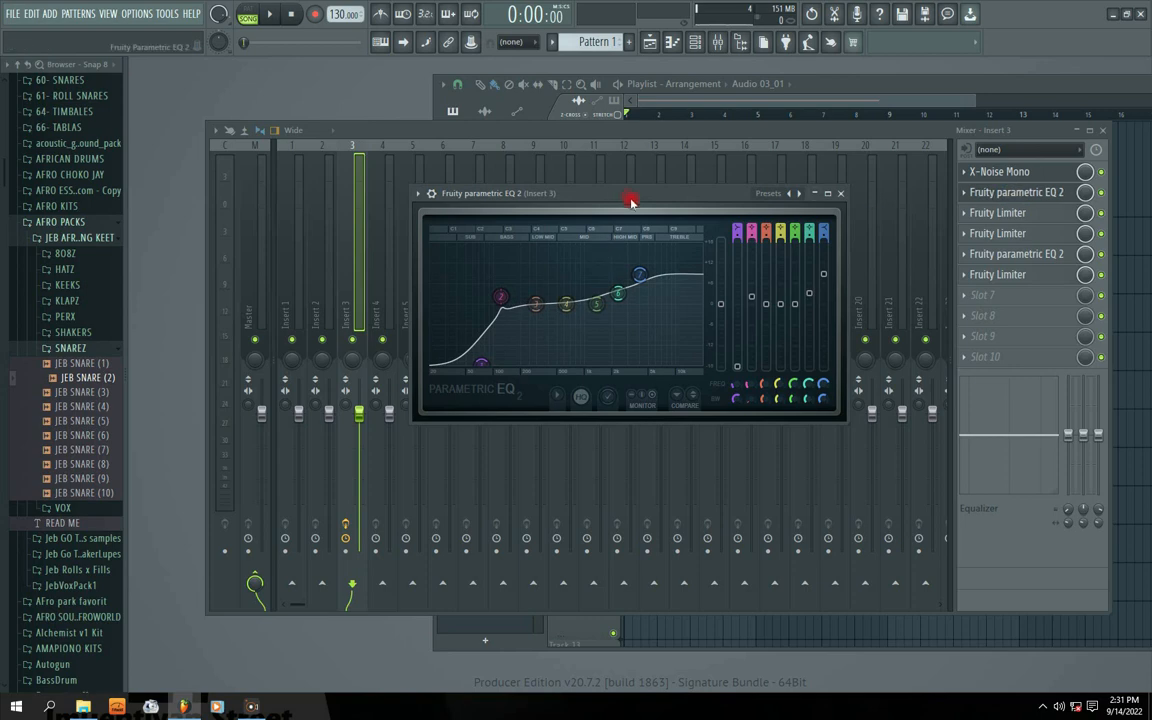
left_click_drag(630, 200, 562, 238)
left_click(993, 173)
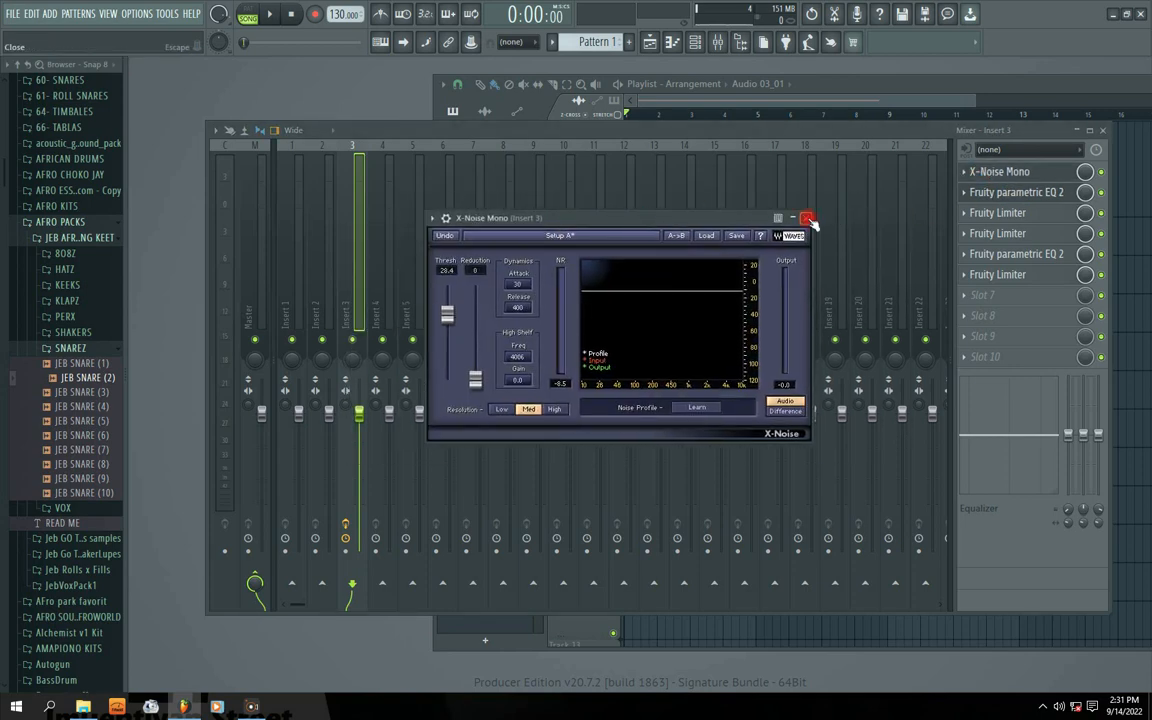
Re-examine the band settings of the slot 2 parametric EQ and look at the slot 3 limiter on Insert 3
left_click(1014, 193)
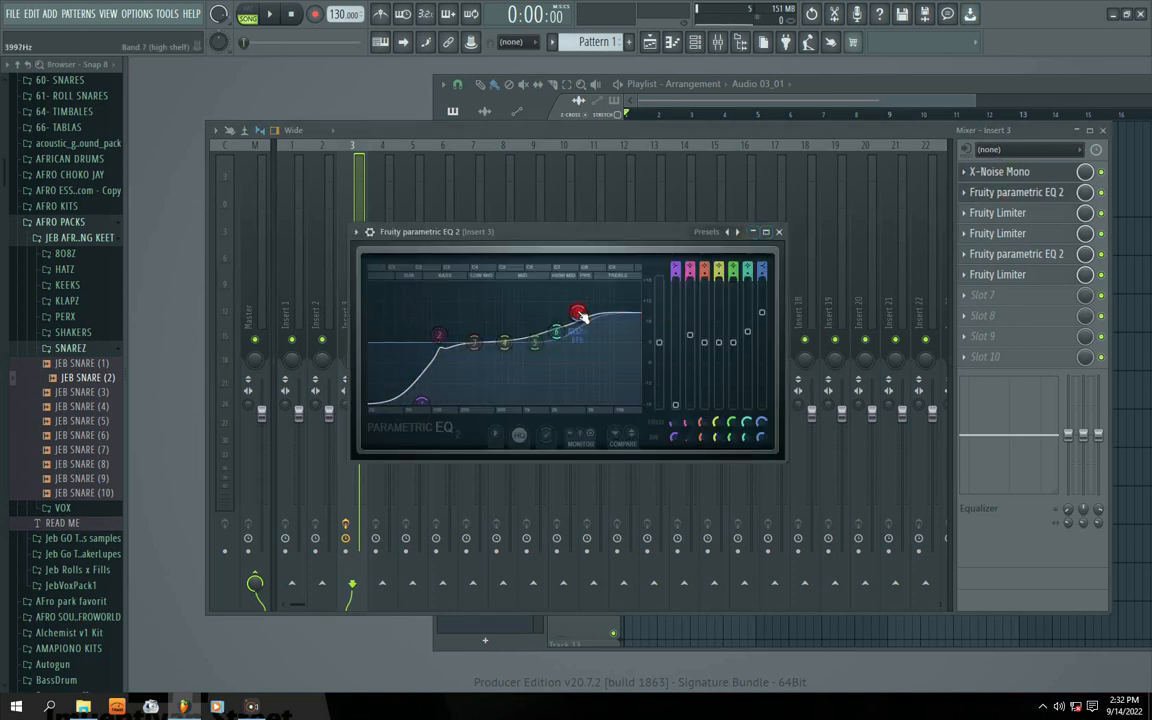
left_click(780, 232)
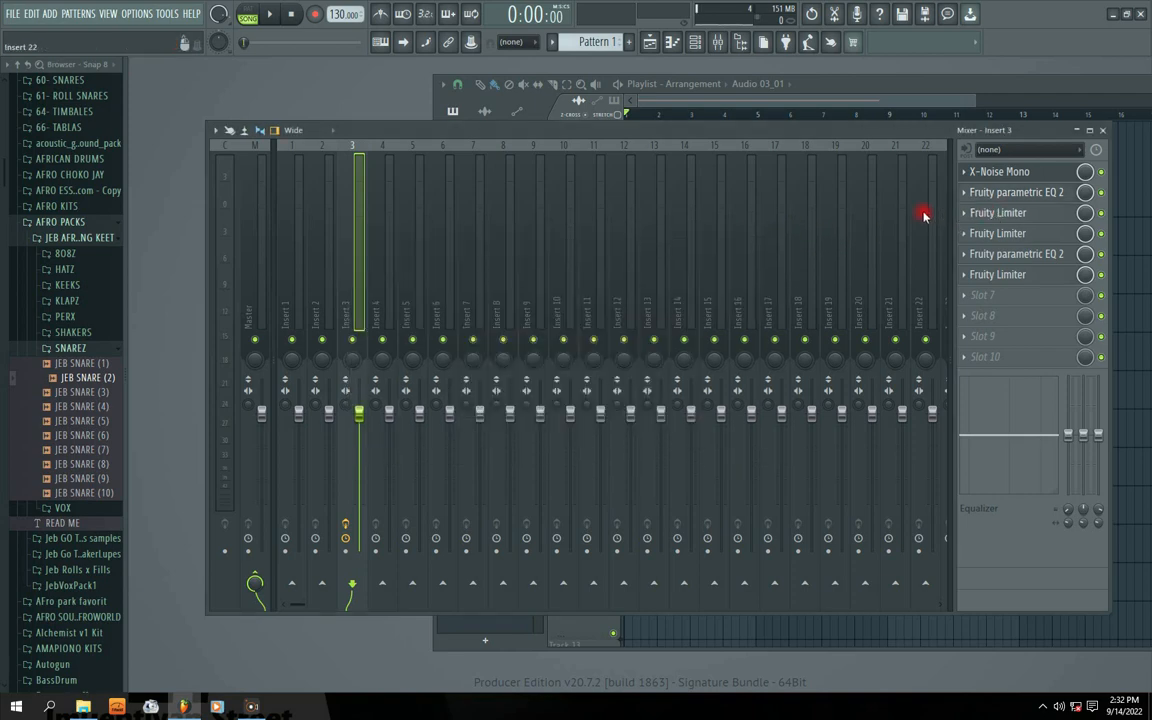
left_click(972, 214)
mouse_move(580, 284)
left_mouse_down()
mouse_move(615, 291)
mouse_move(596, 292)
left_mouse_up()
left_click(998, 200)
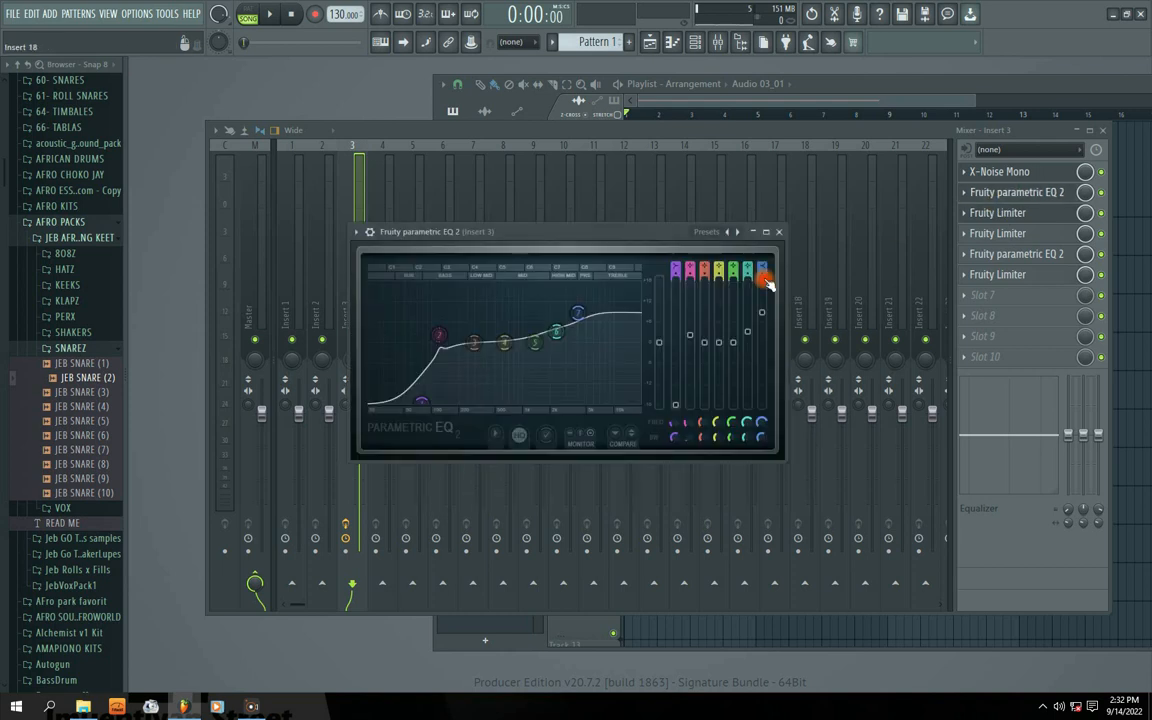
left_click(780, 233)
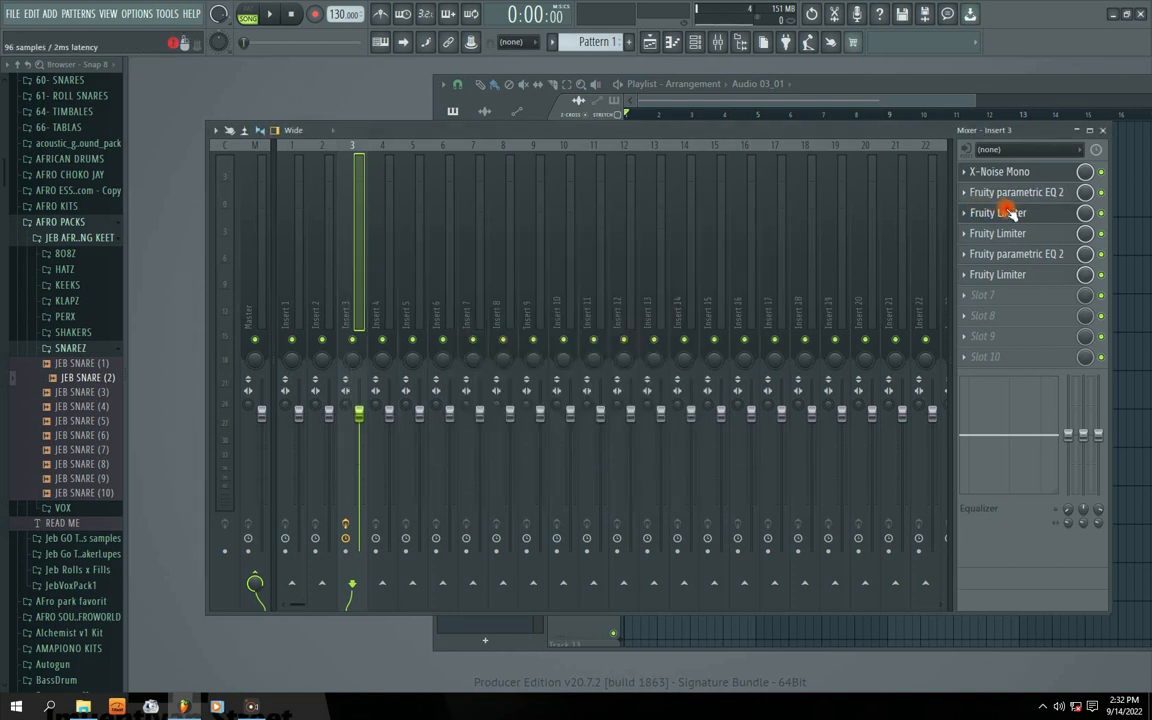
Play the recording with the slot 3 limiter open to examine its compression, and close it
left_click(997, 214)
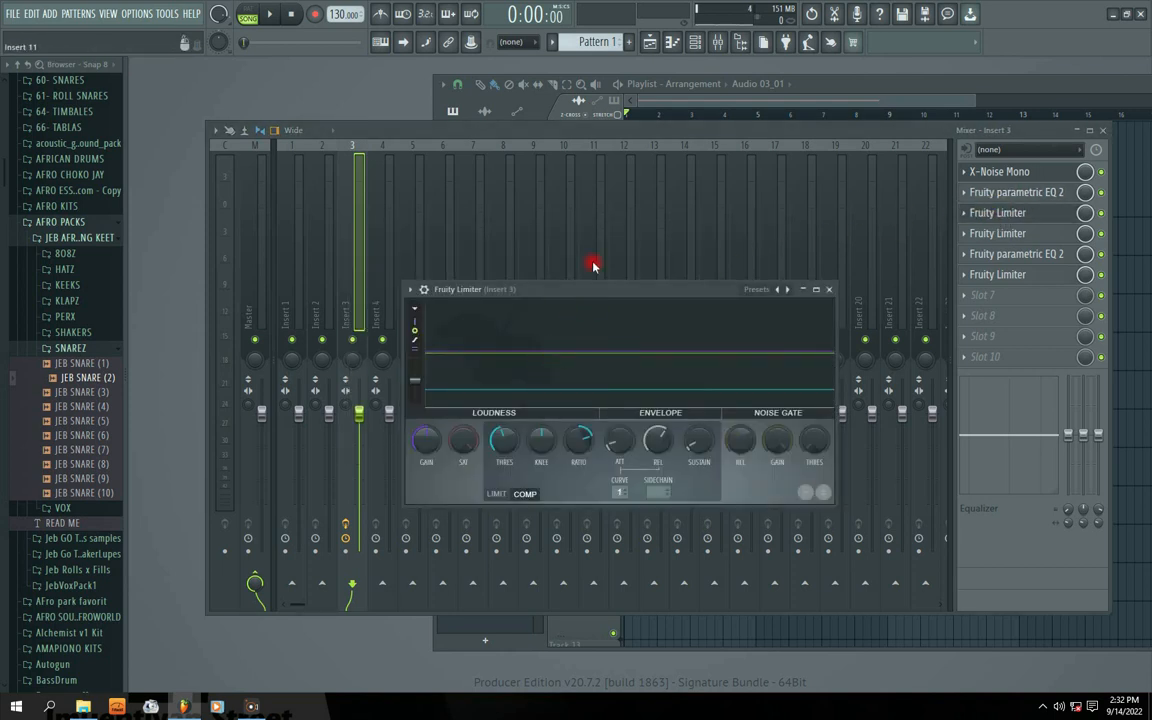
left_click_drag(620, 291, 573, 278)
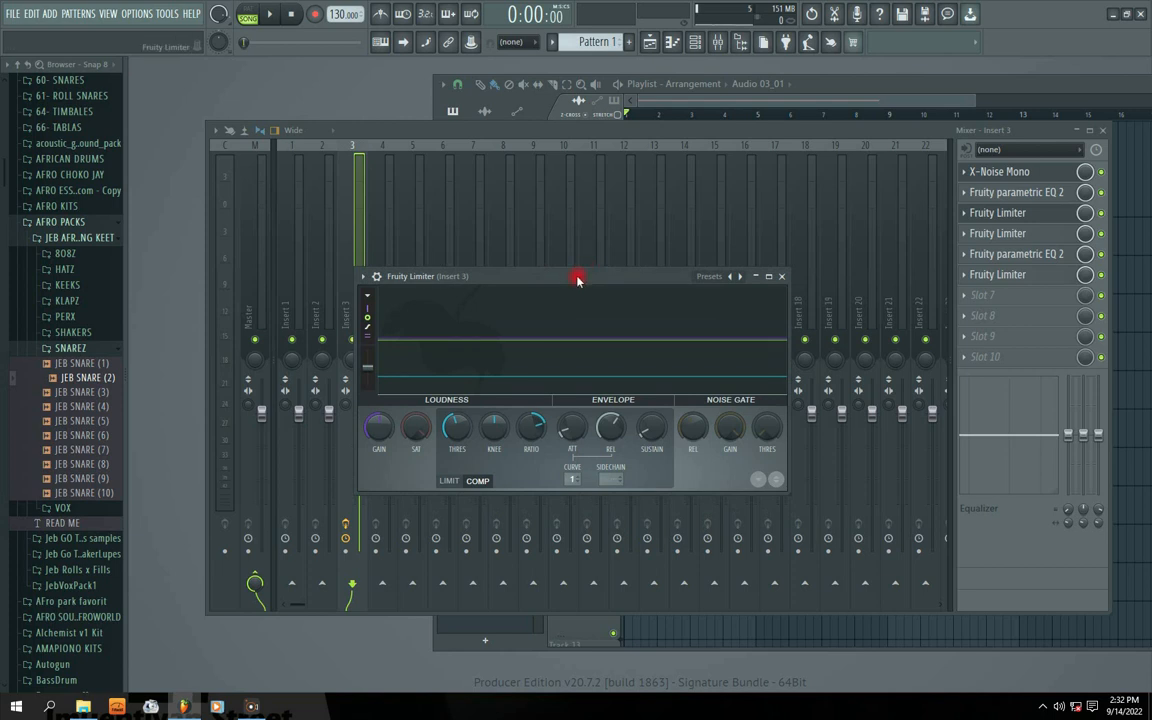
key("space")
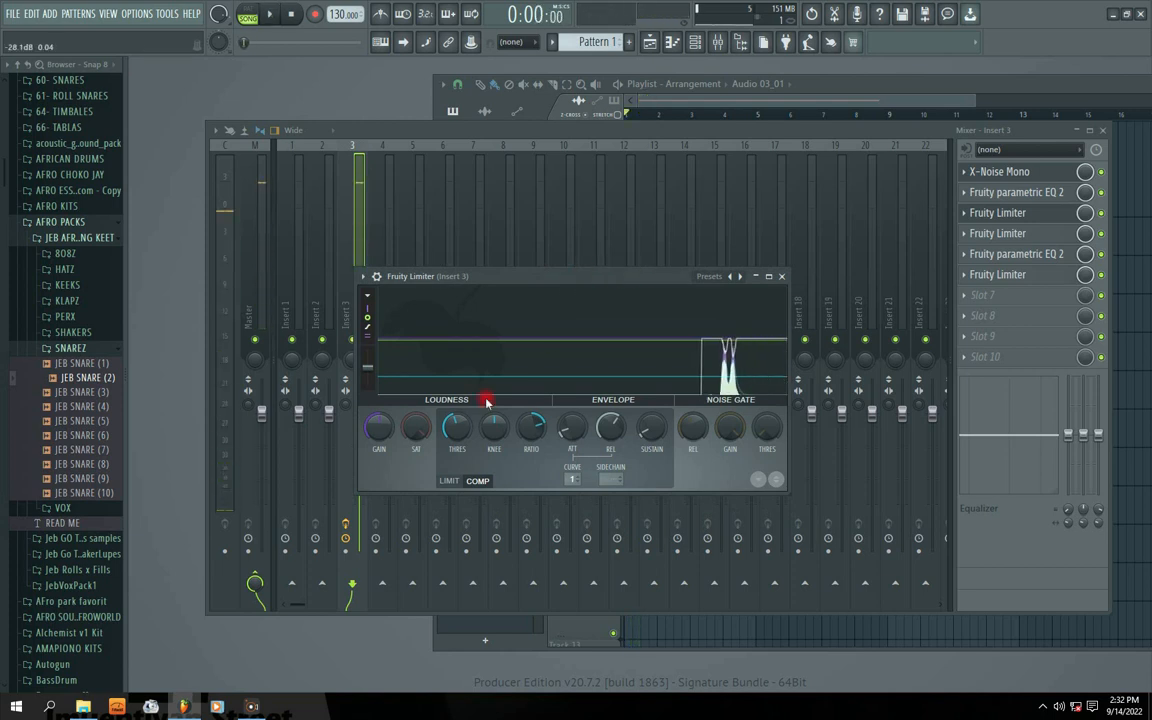
left_click_drag(531, 280, 513, 278)
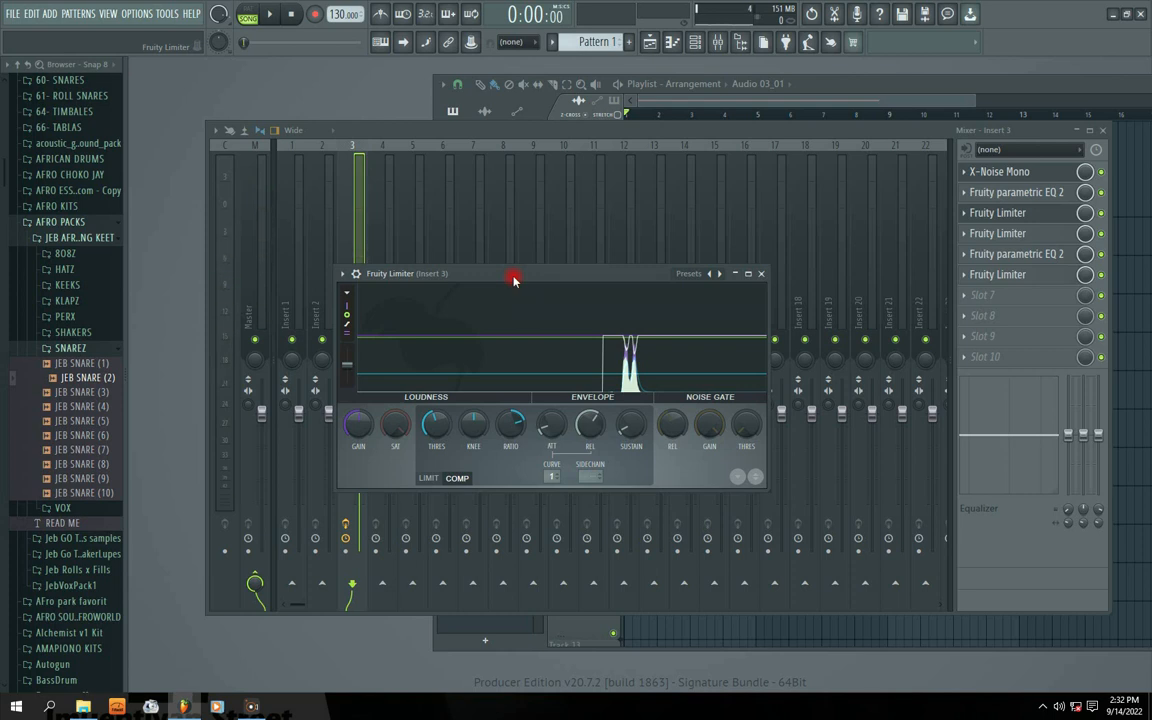
left_click(1018, 210)
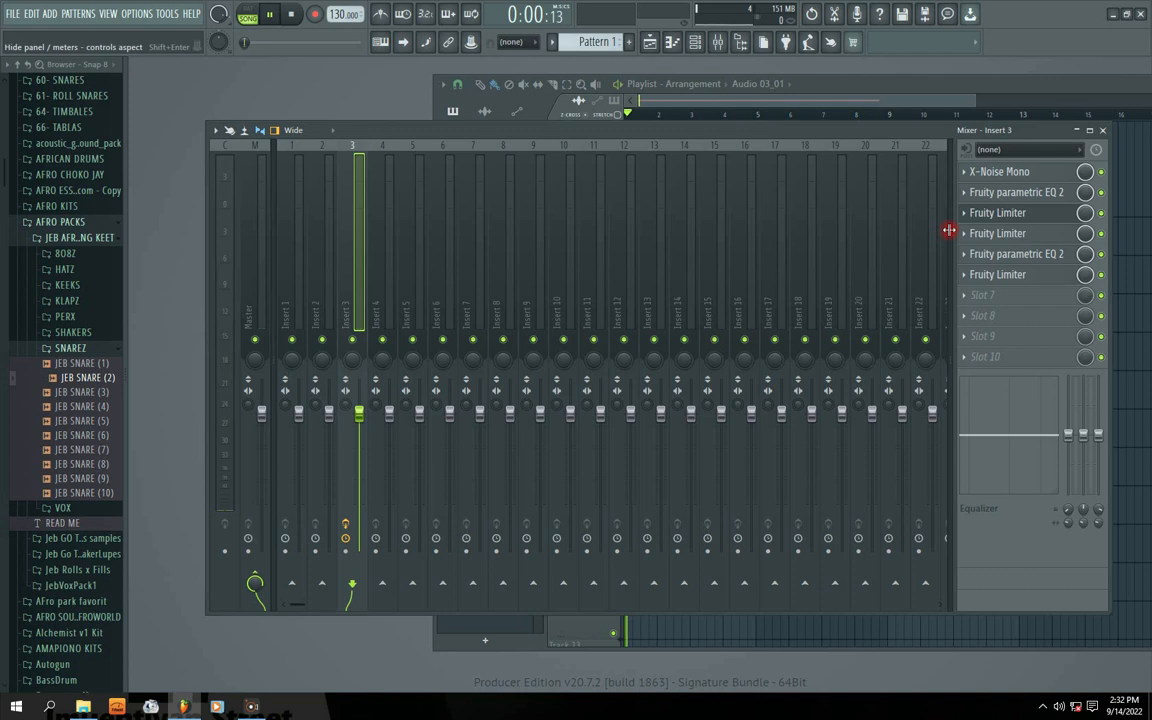
Set the X-Noise Mono threshold to 30.3 dB and its reduction to 21% while the recording plays
left_click(992, 172)
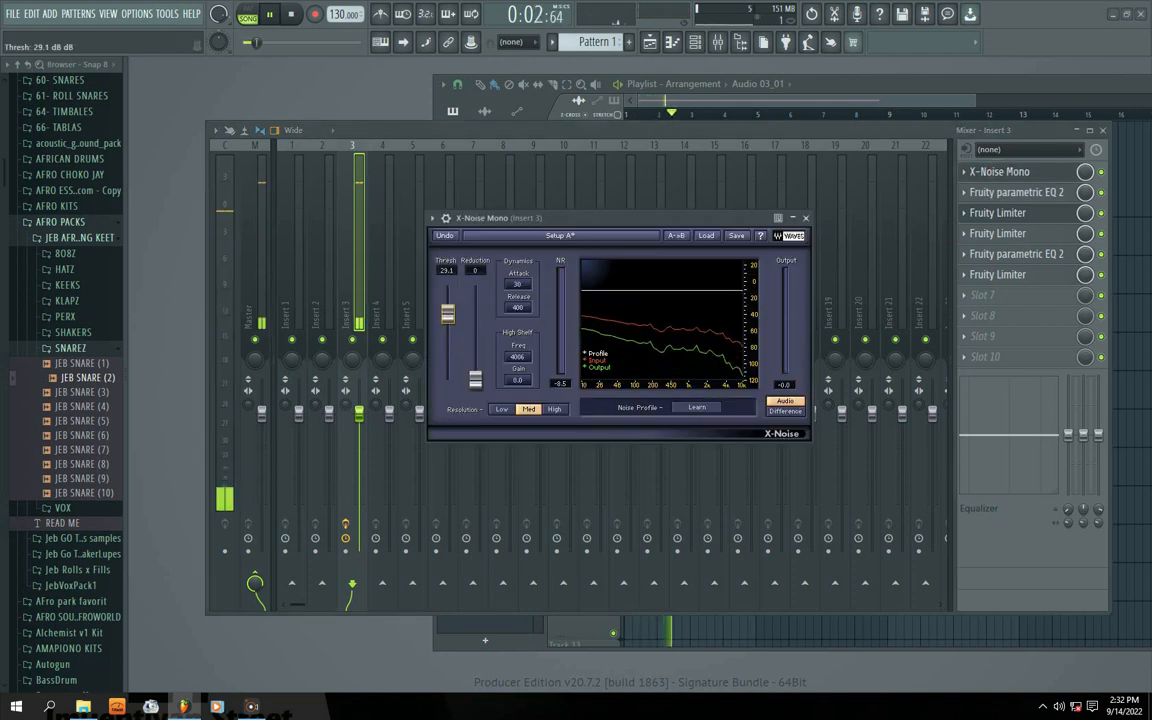
left_click_drag(448, 315, 448, 313)
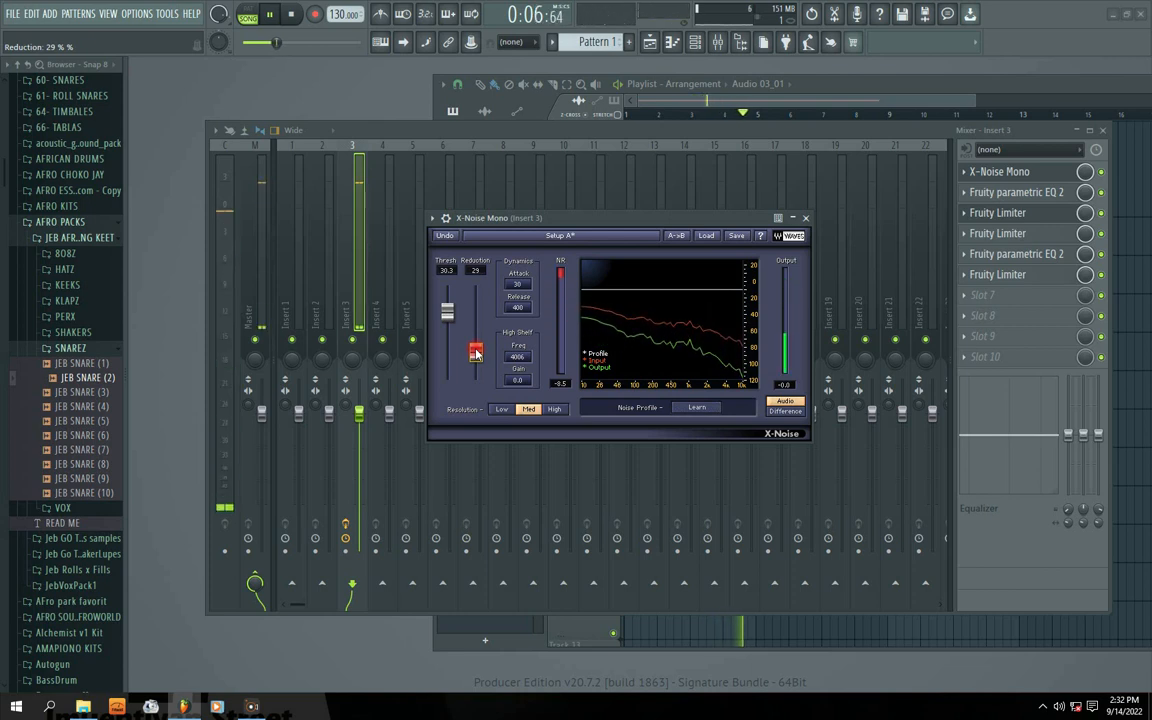
left_click_drag(476, 287, 476, 289)
left_click_drag(476, 352, 477, 362)
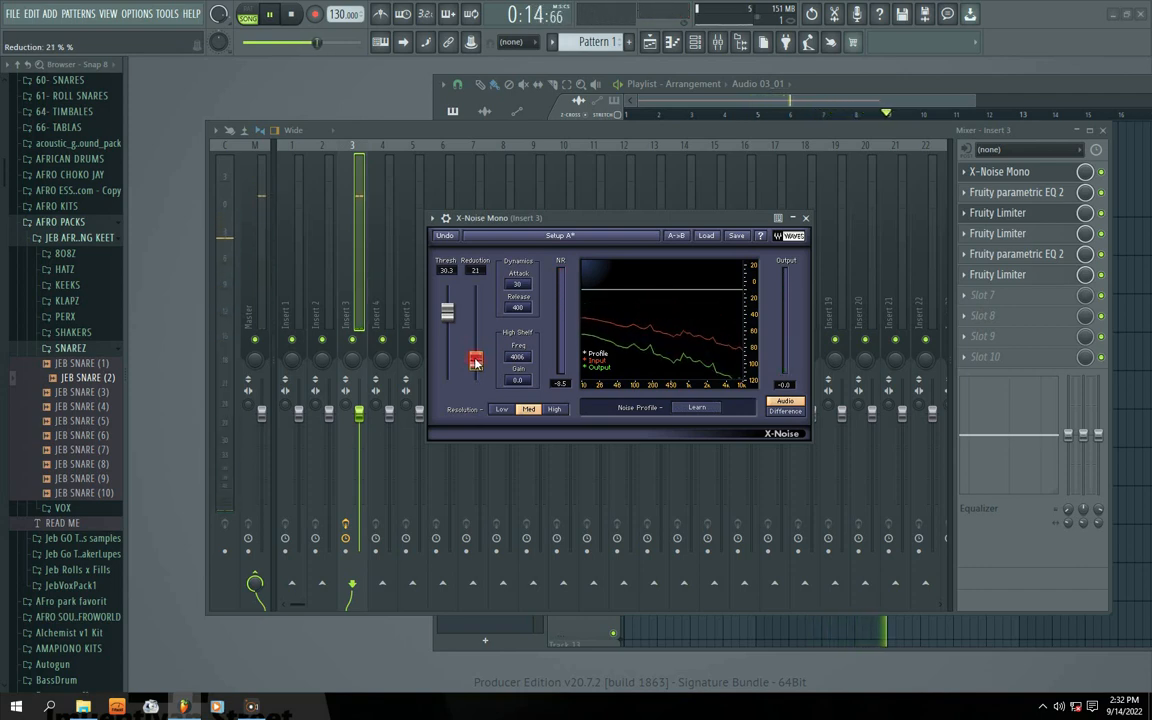
Compare the X-Noise Mono resolutions, set it to Low, close the plugin, and replay the recording
left_click(501, 409)
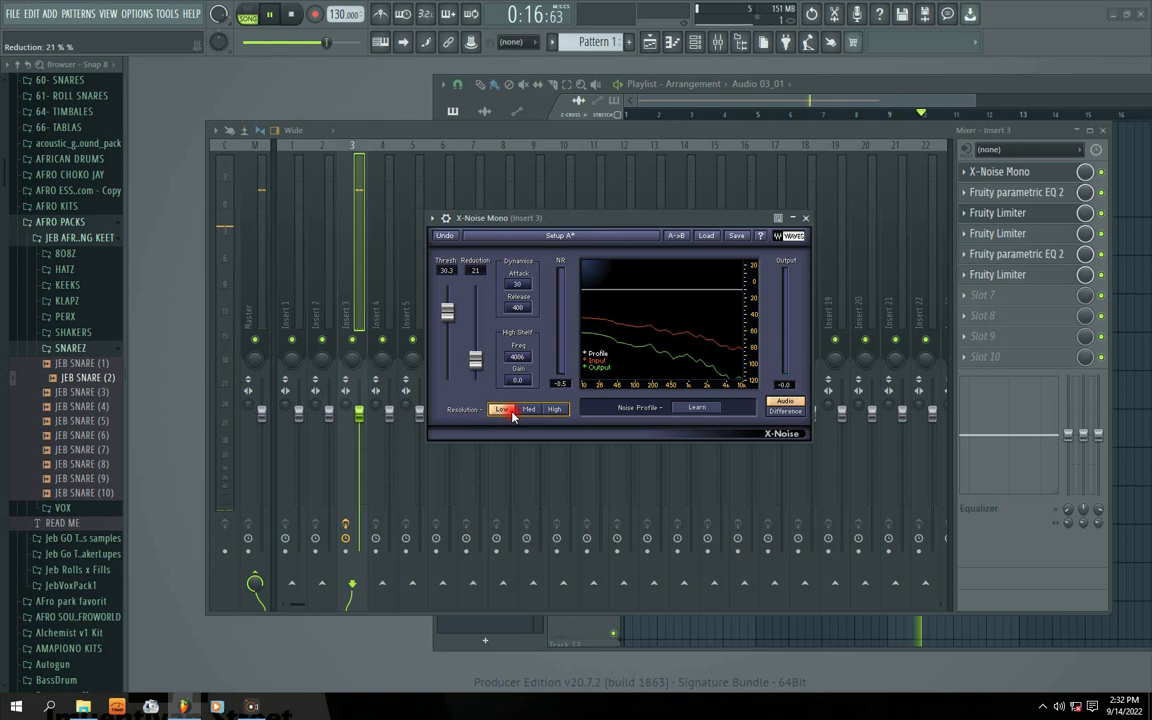
left_click(553, 410)
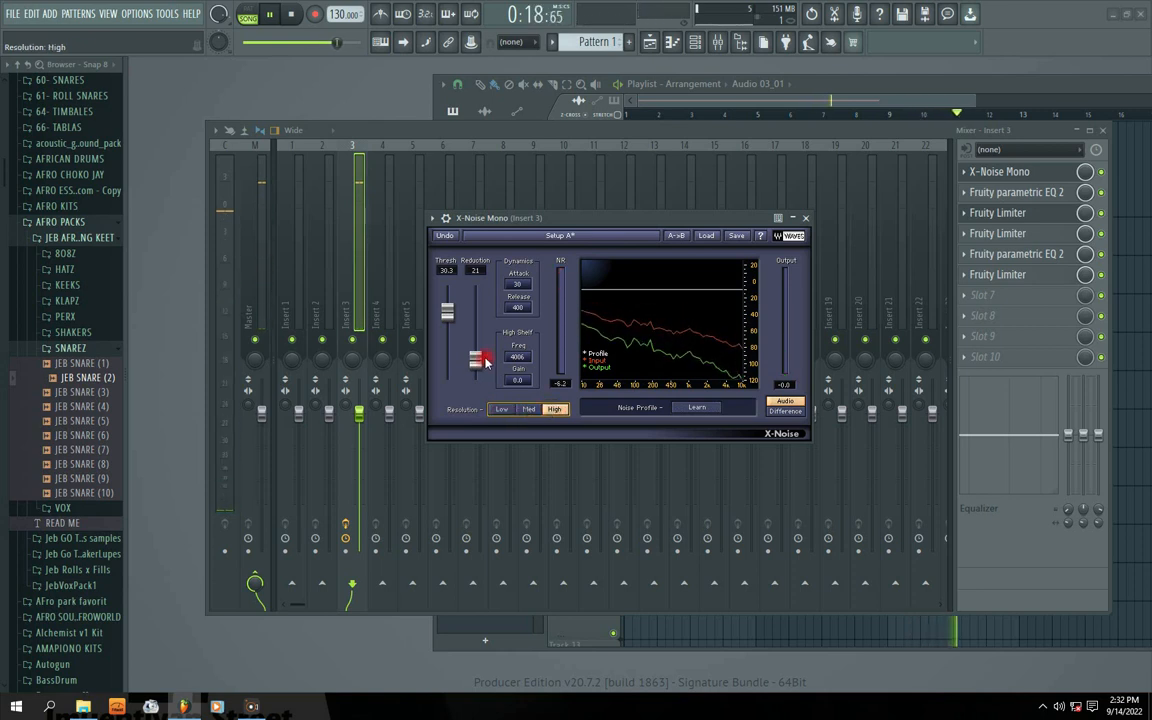
left_click(528, 409)
left_click(508, 410)
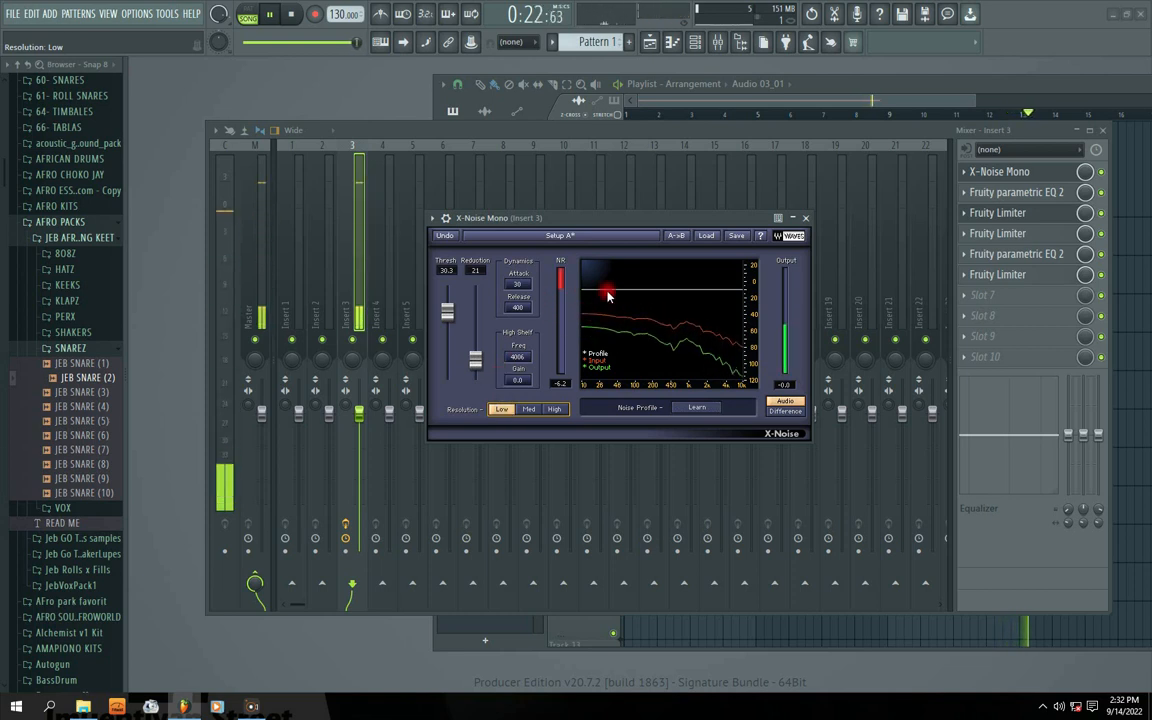
left_click_drag(597, 218, 571, 216)
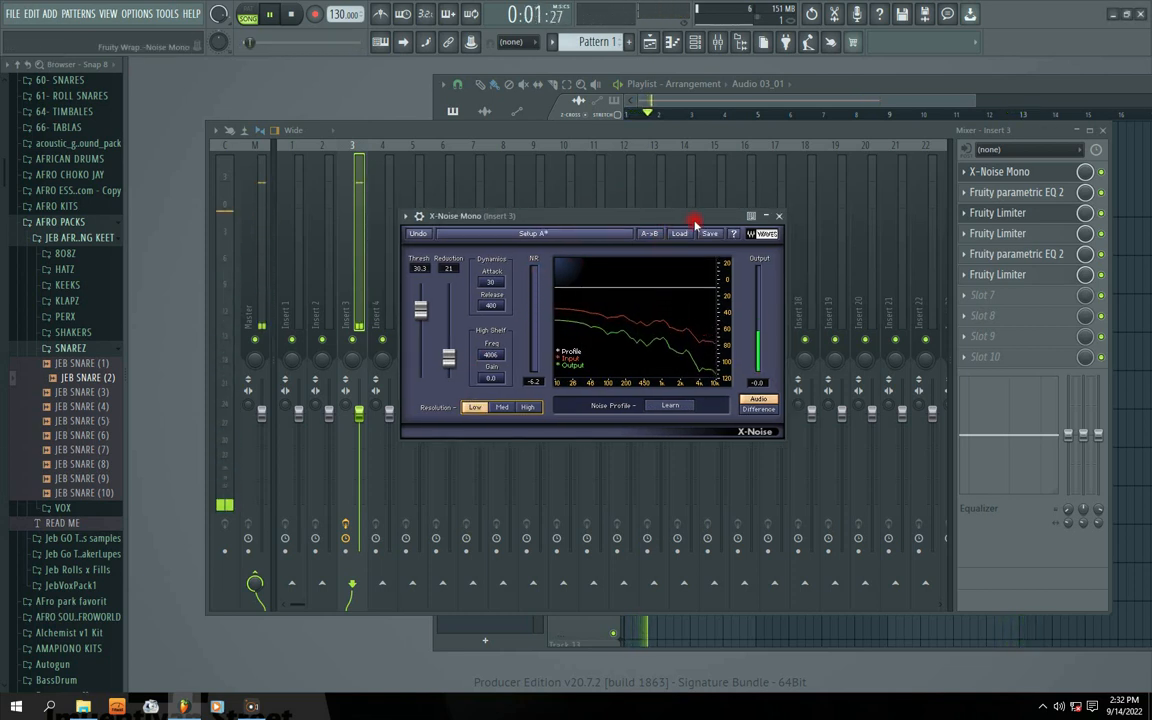
left_click(783, 219)
key("space")
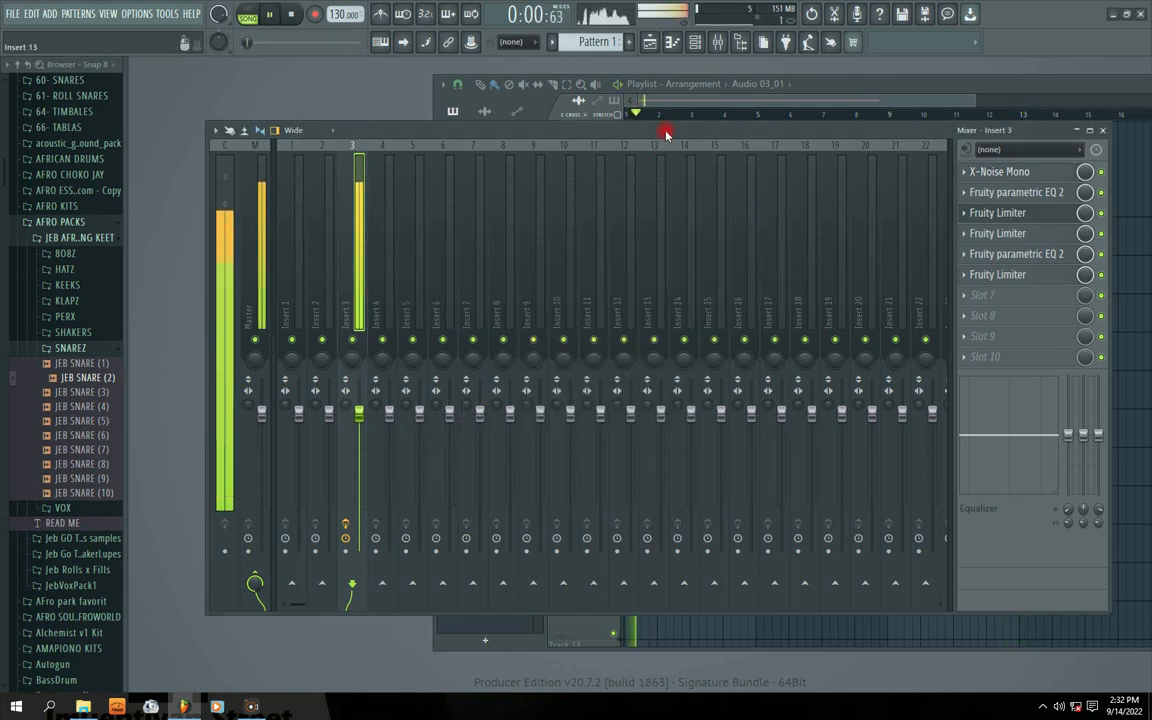
Set the slot 4 limiter's soft saturation threshold to about -16.6 dB and its gain to about 3.4 dB during playback
left_click(997, 236)
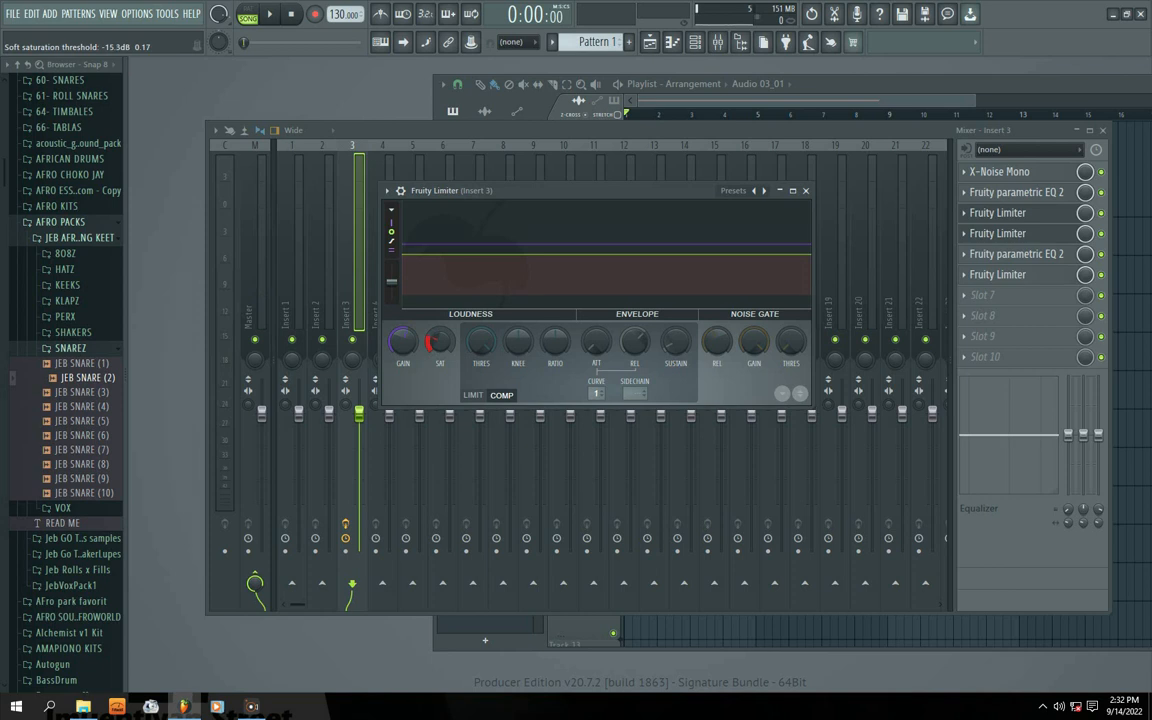
left_click_drag(484, 196, 484, 216)
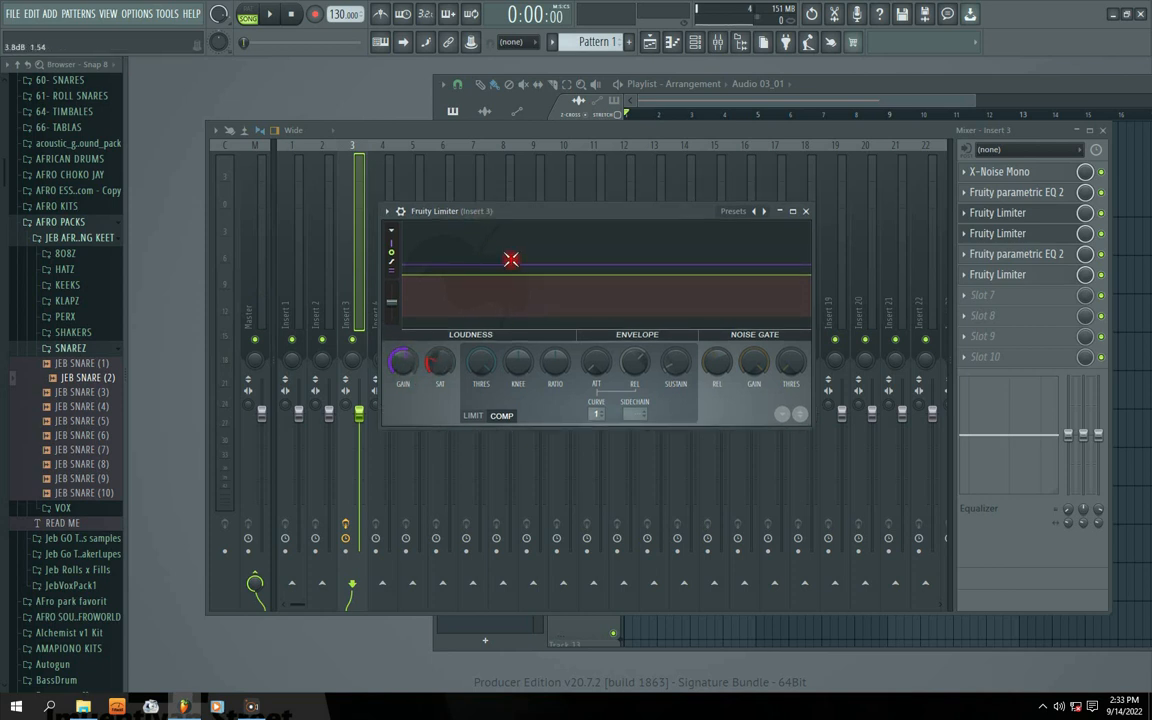
left_click_drag(548, 212, 541, 235)
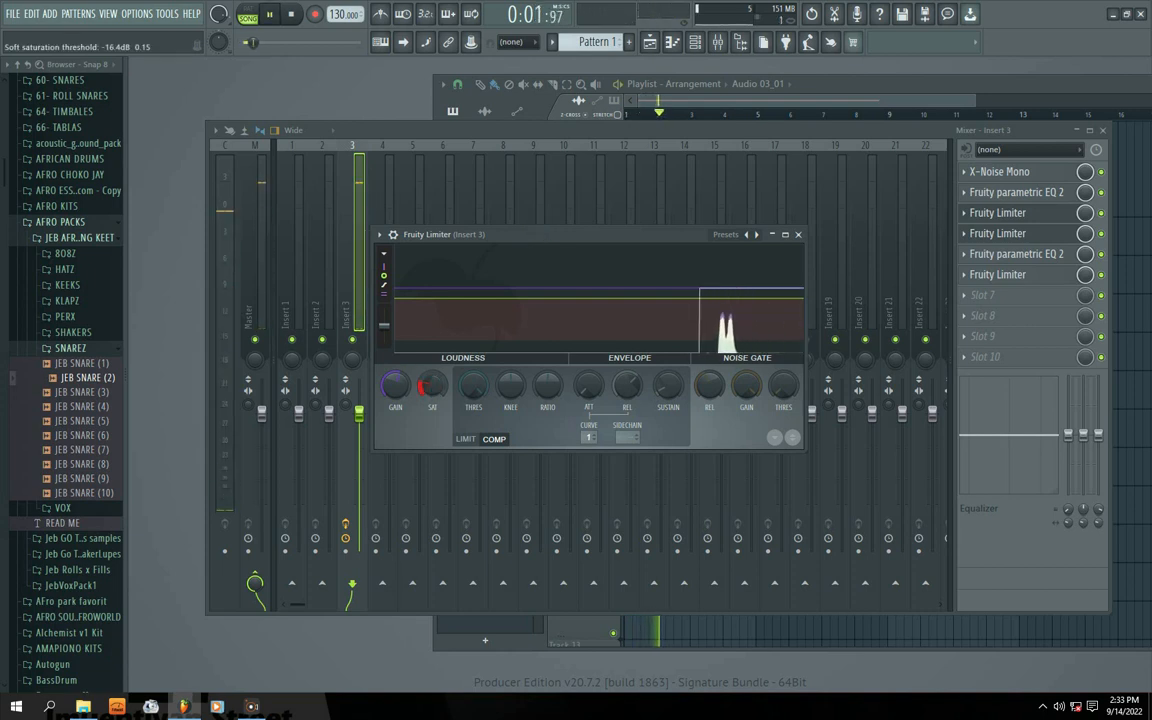
left_click_drag(395, 385, 395, 360)
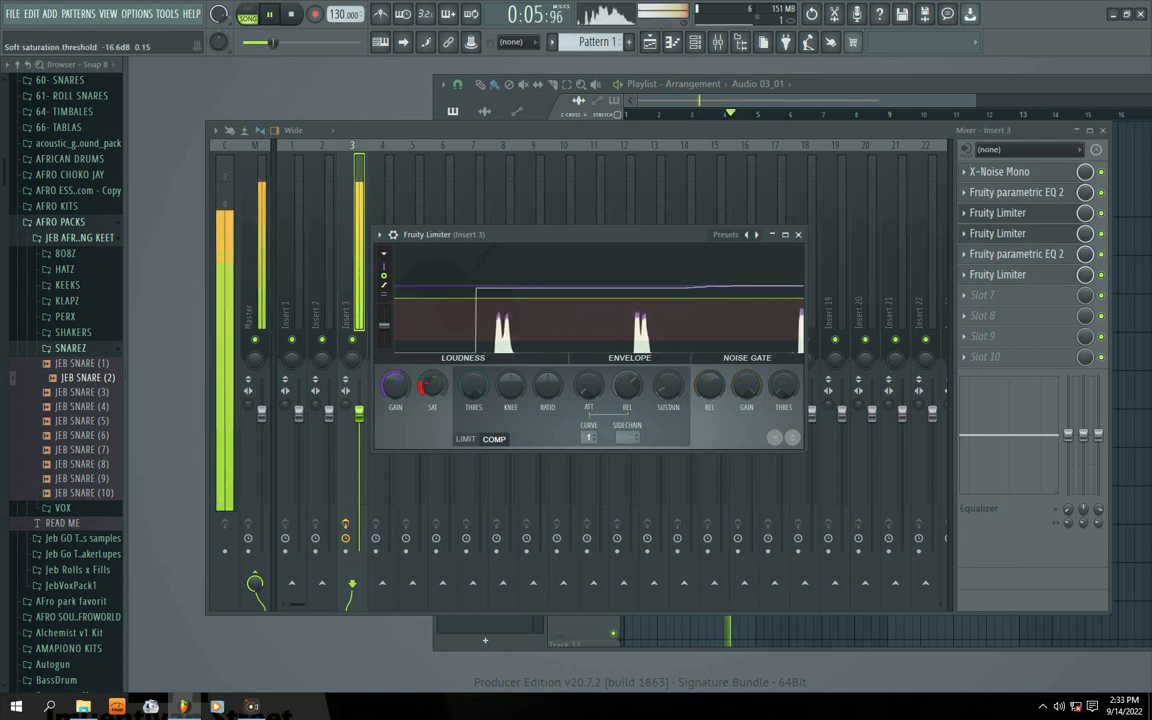
key("space")
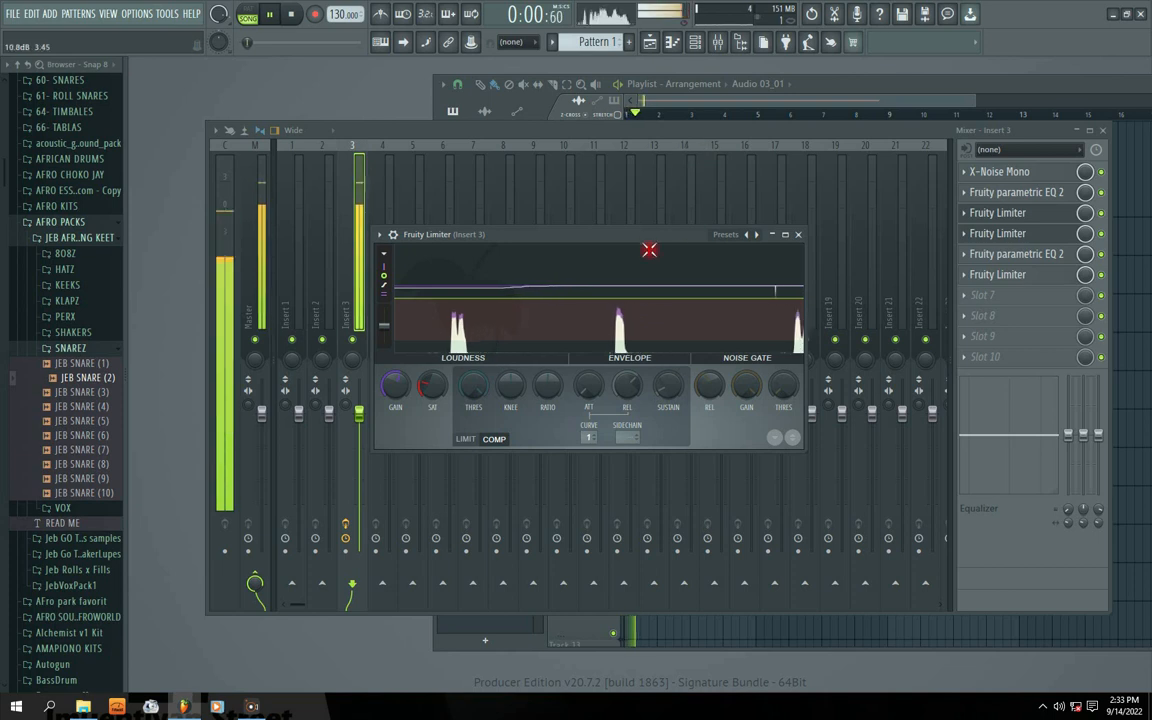
left_click_drag(396, 385, 396, 360)
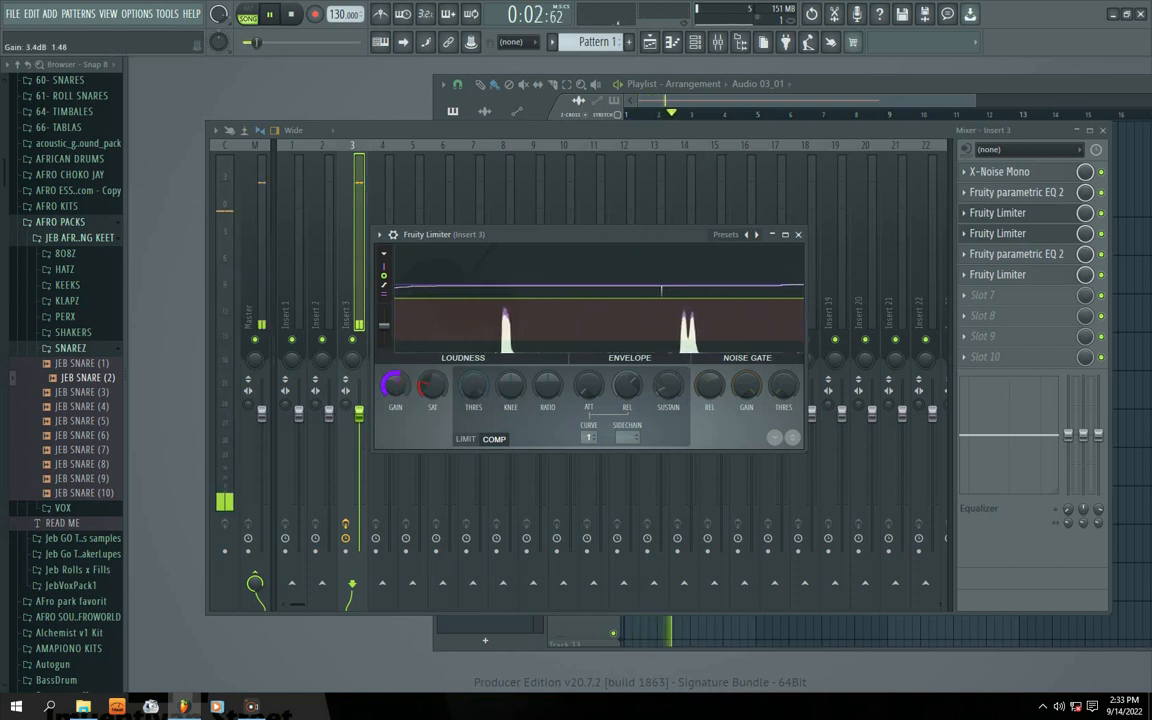
Replay the recording while watching the peaks in the slot 4 limiter, and stop playback
left_click_drag(518, 226, 527, 239)
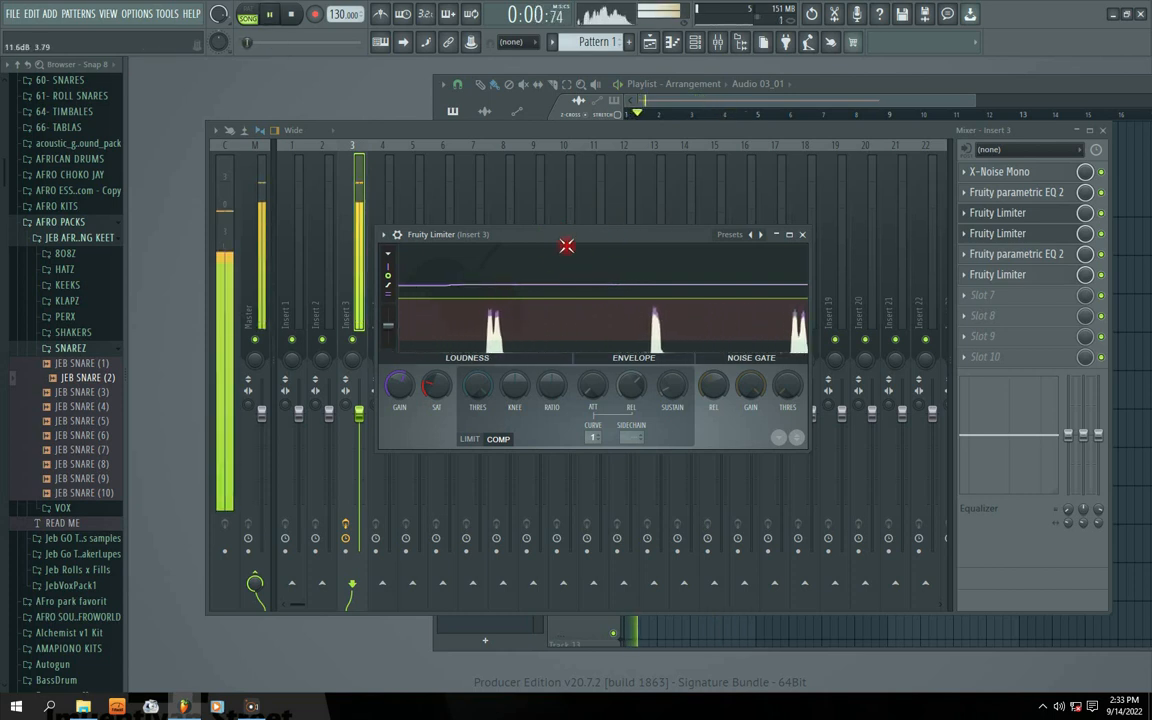
left_click_drag(573, 236, 558, 237)
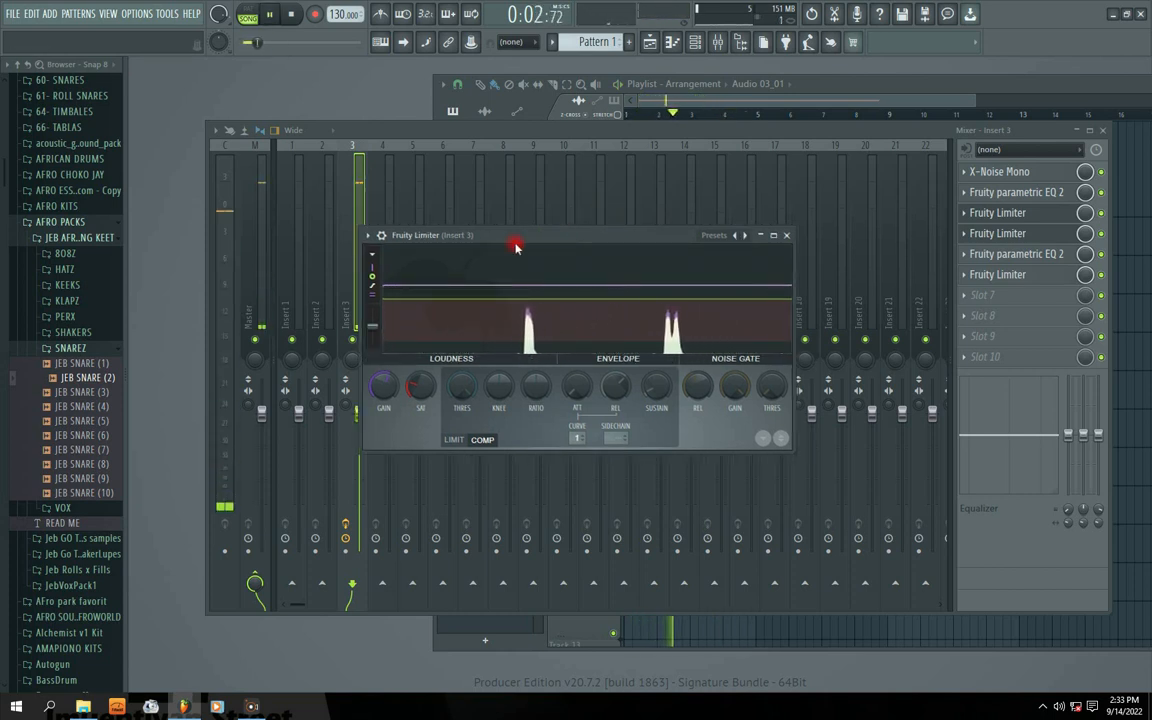
key("space")
left_click_drag(545, 238, 551, 239)
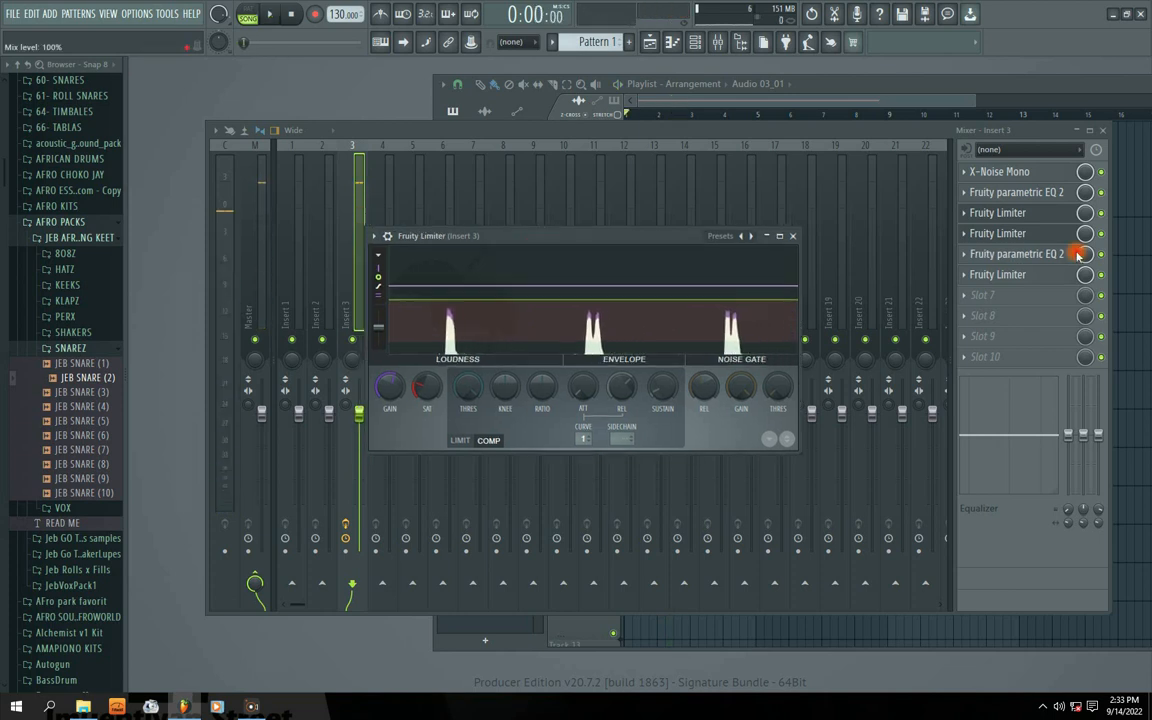
Pull band 1 of the slot 5 parametric EQ down to a deep low cut at about 43 Hz
left_click(975, 254)
left_click_drag(499, 204, 516, 202)
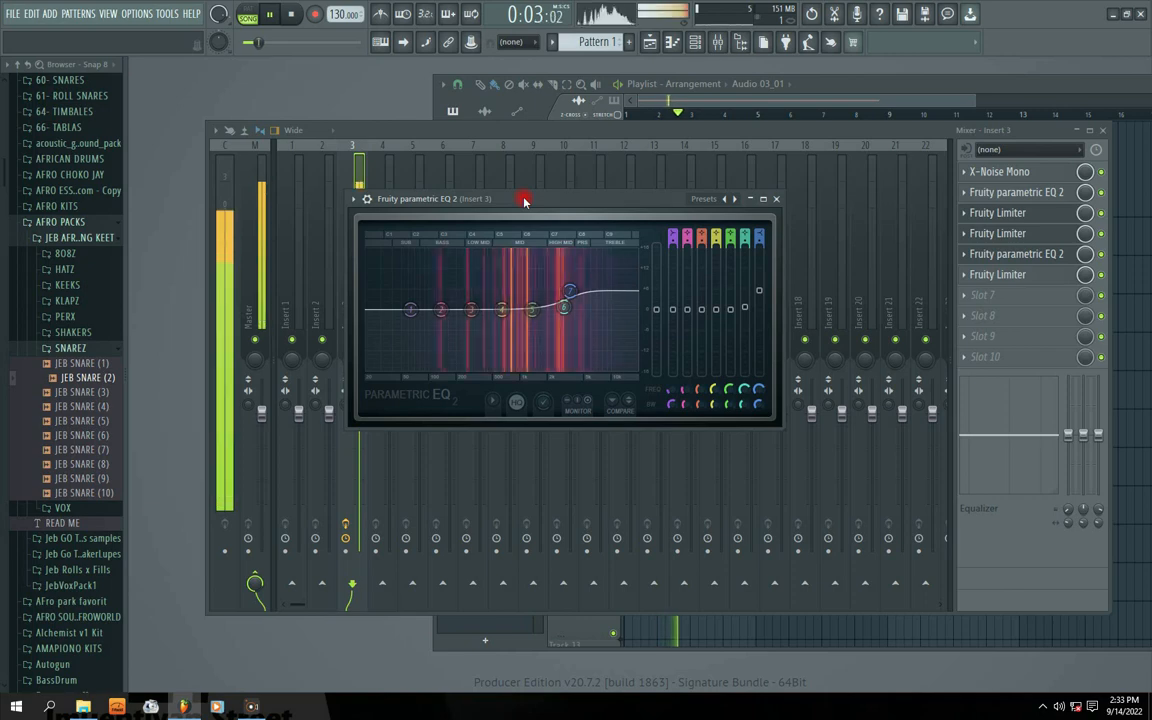
left_click_drag(410, 309, 380, 362)
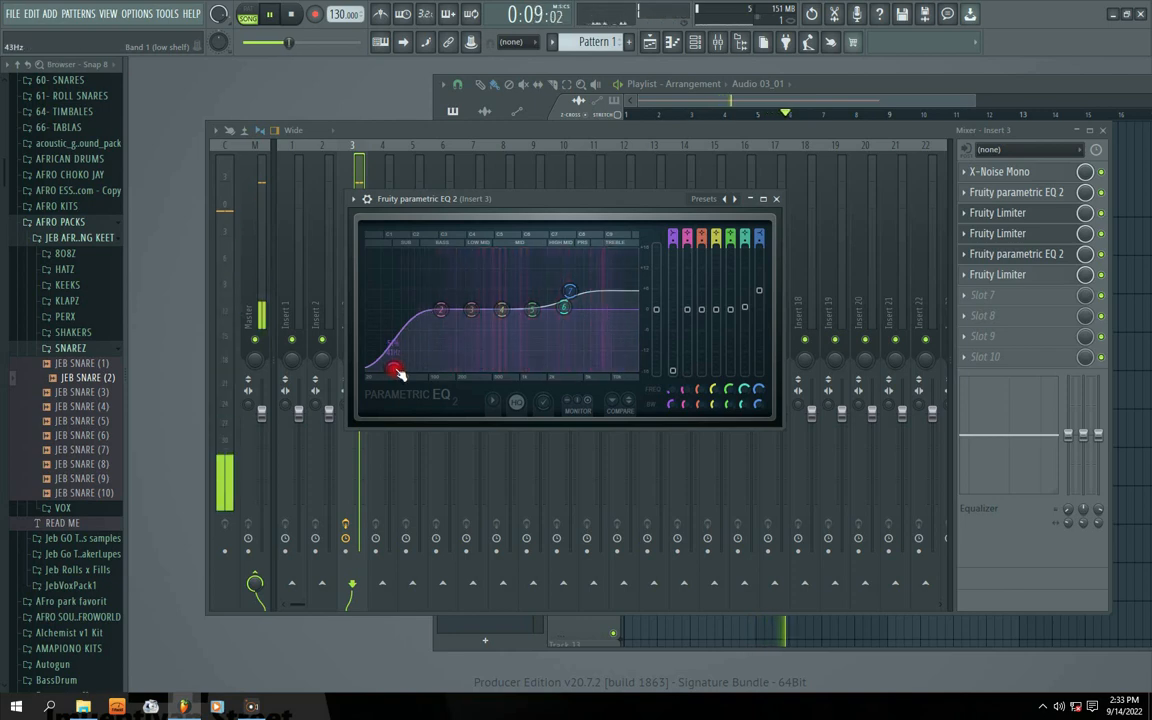
left_click(778, 199)
Play the recording with the slot 6 limiter open to check its limiting, and close it
left_click(1005, 274)
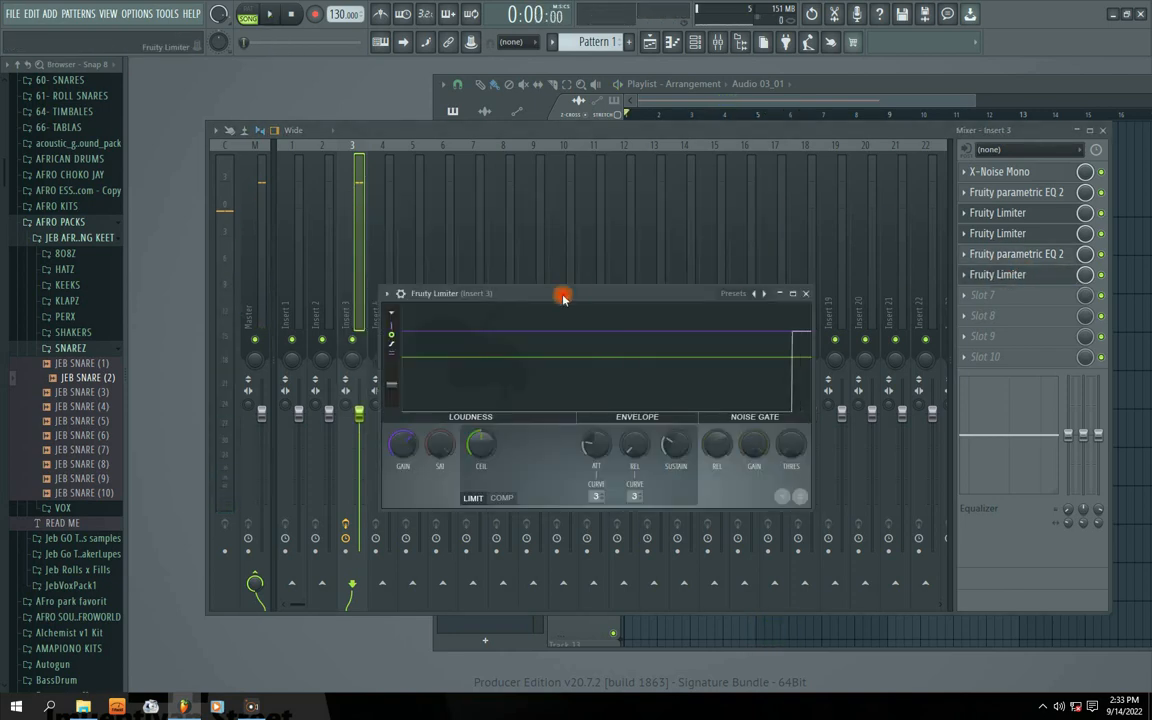
key("space")
left_click_drag(604, 296, 592, 267)
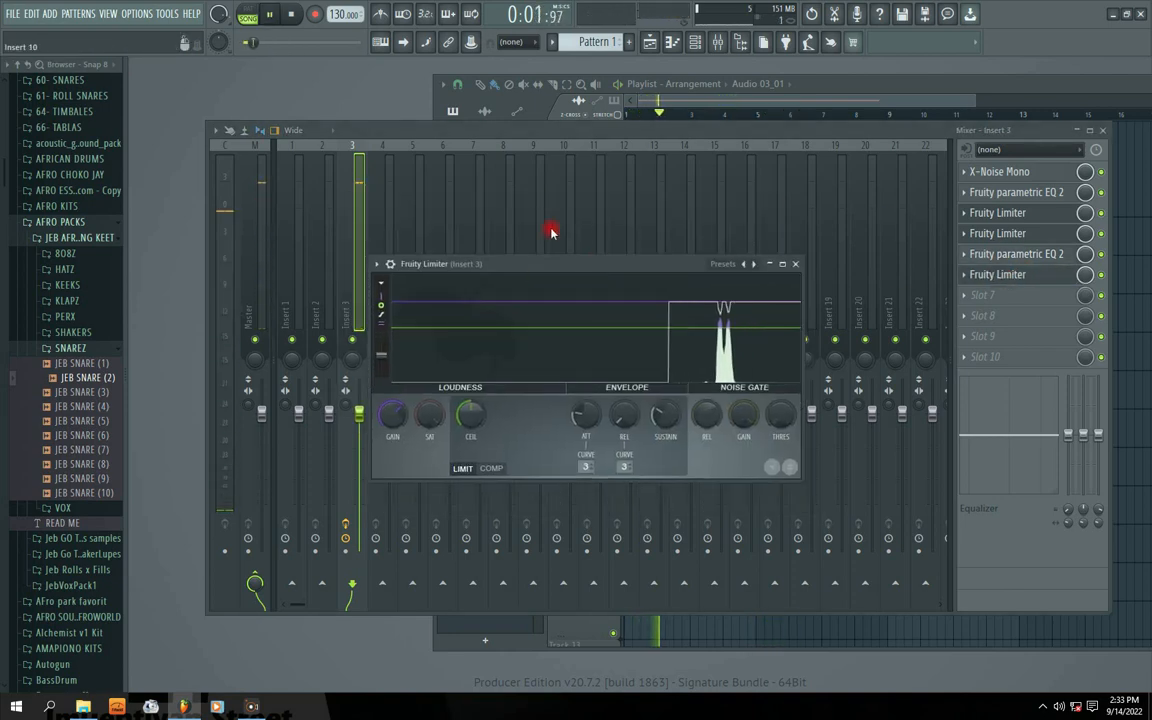
left_click(797, 266)
Reduce band 1 of the slot 5 EQ to a slight low-shelf cut and shift the band 7 high shelf slightly lower in frequency
left_click(1016, 253)
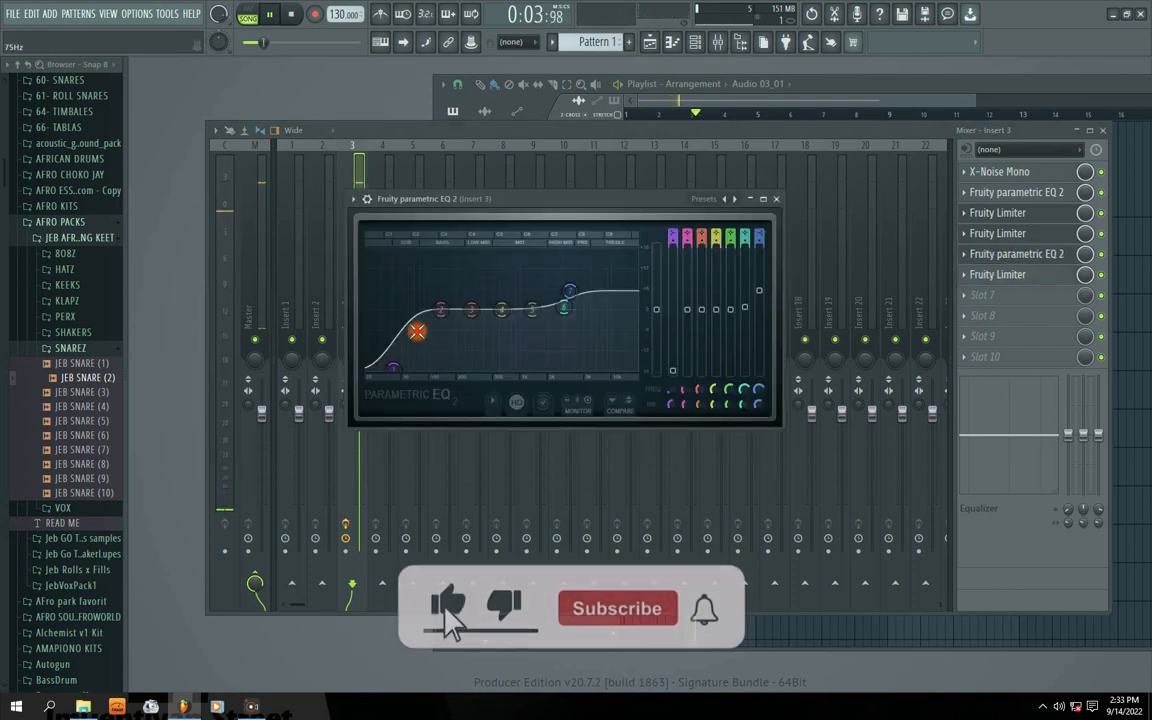
left_click_drag(419, 329, 387, 316)
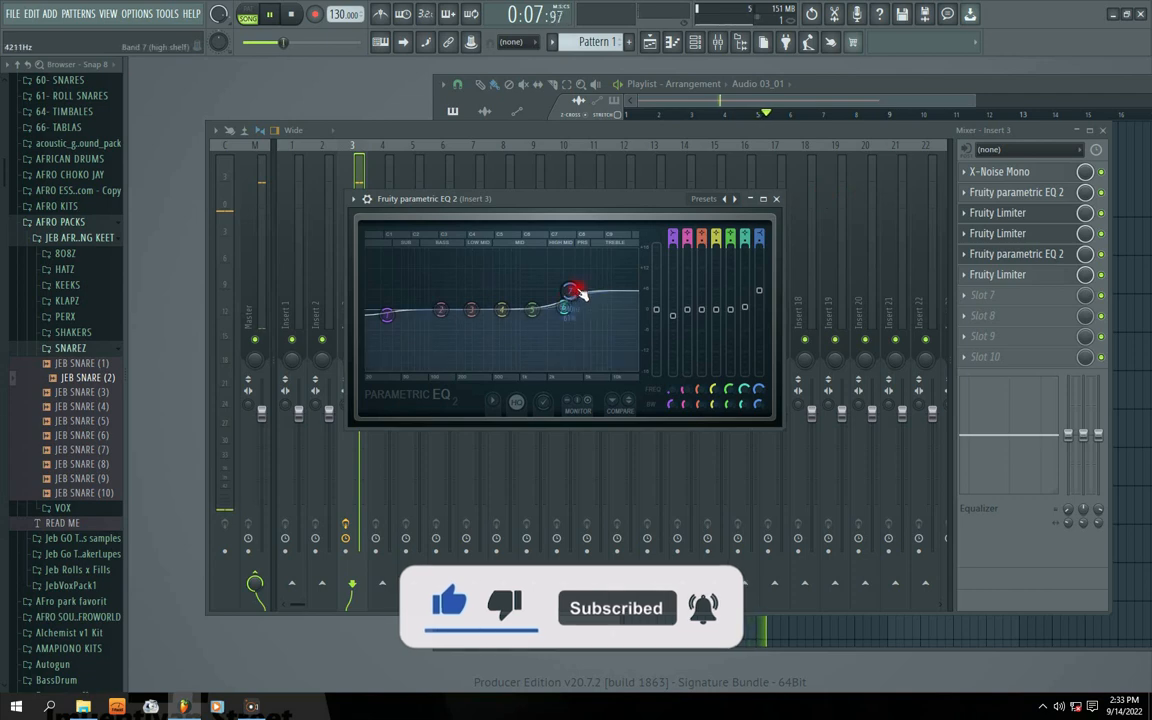
mouse_move(572, 291)
left_mouse_down()
mouse_move(557, 290)
mouse_move(567, 292)
left_mouse_up()
left_click(776, 199)
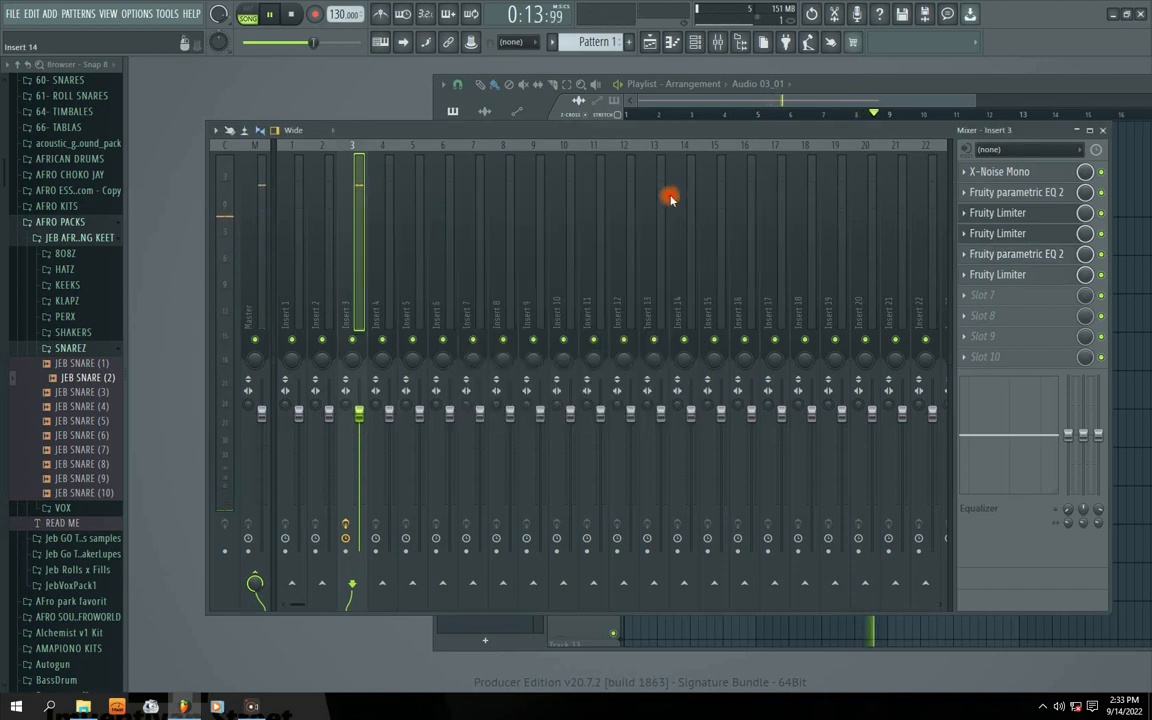
Open the slot 6 limiter and replay the recording from the start to check how it limits the peaks
left_click(997, 274)
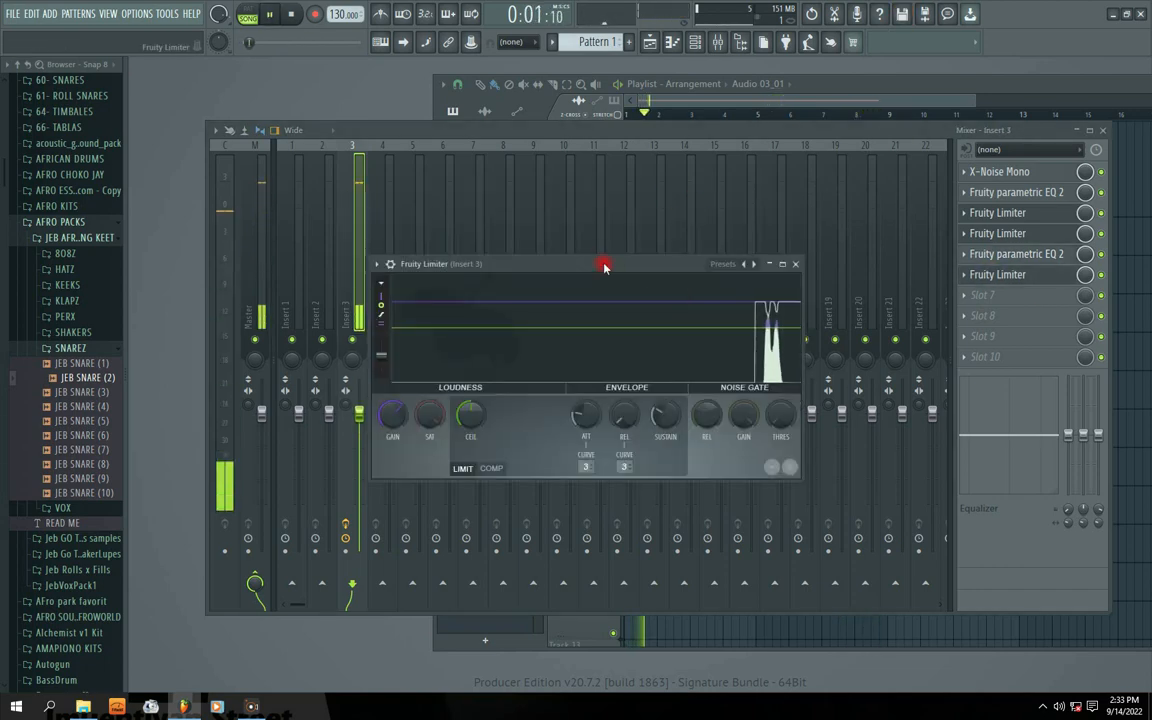
left_click_drag(591, 272, 593, 263)
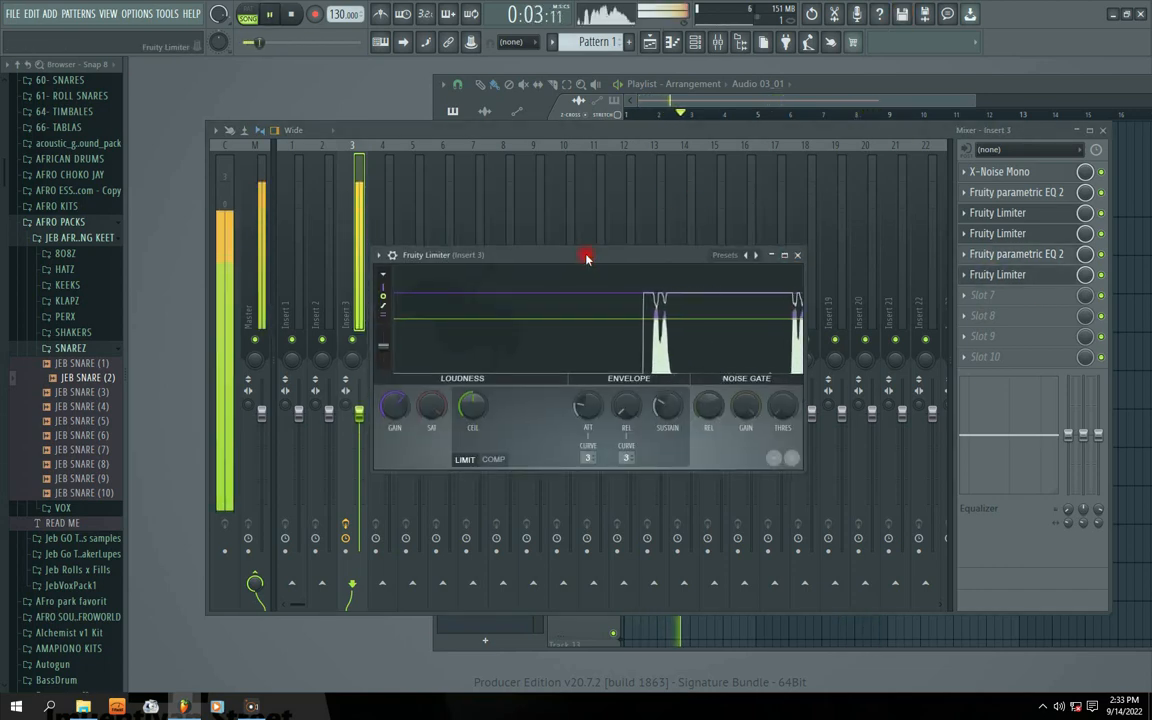
key("space")
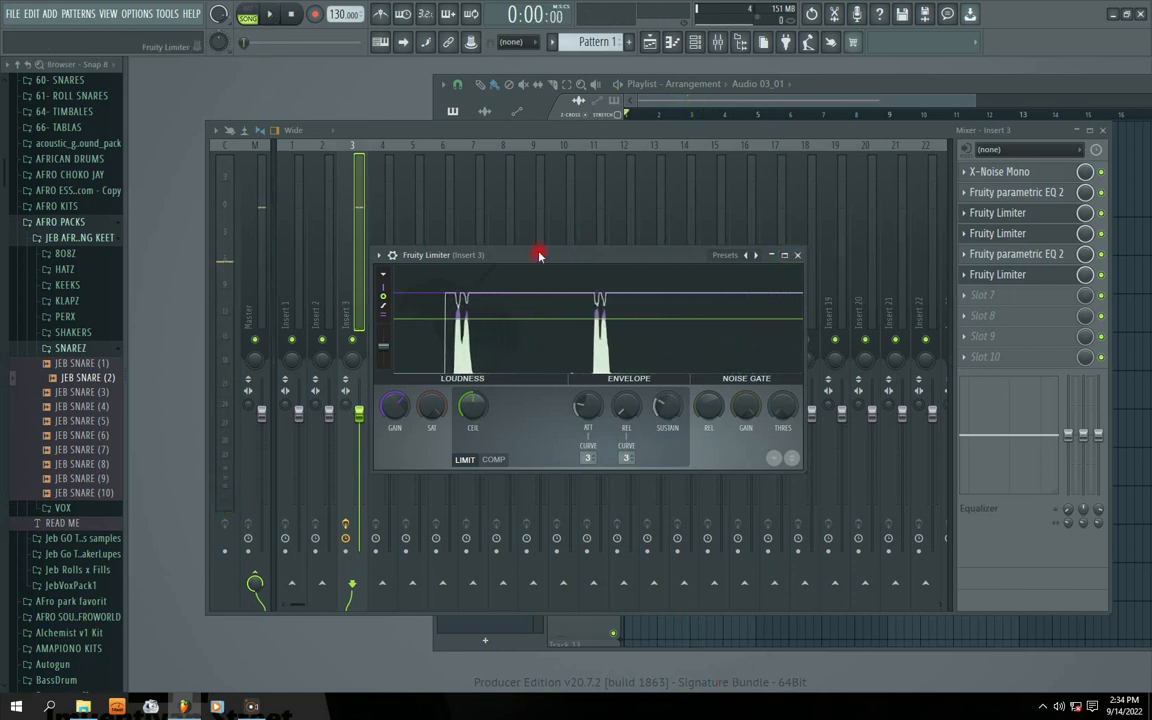
left_click_drag(538, 256, 545, 257)
key("space")
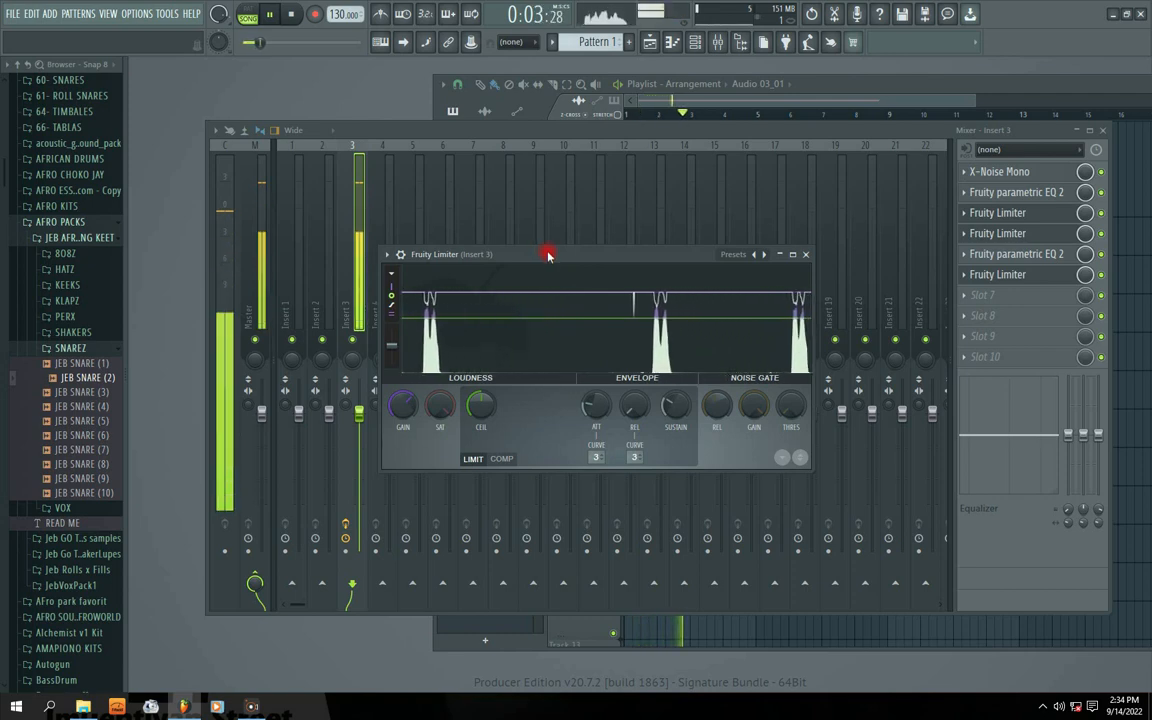
key("space")
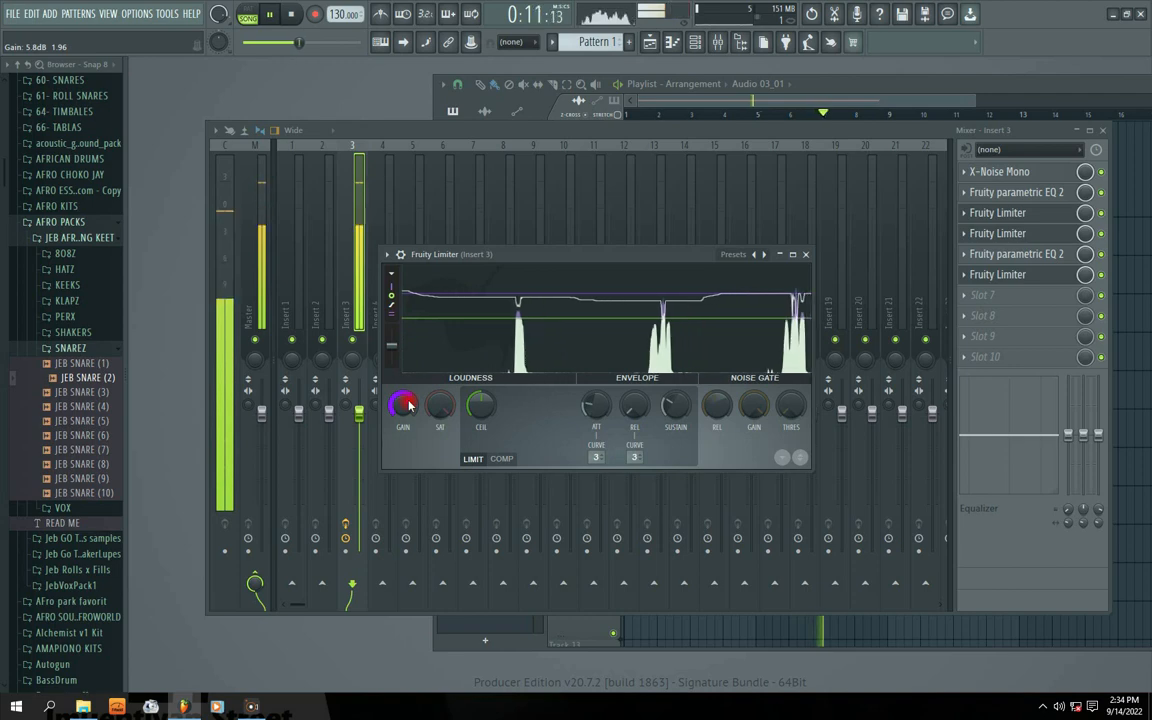
Raise the slot 6 limiter's gain to 6.3 dB while the recording plays, and stop playback
left_click_drag(408, 404, 408, 395)
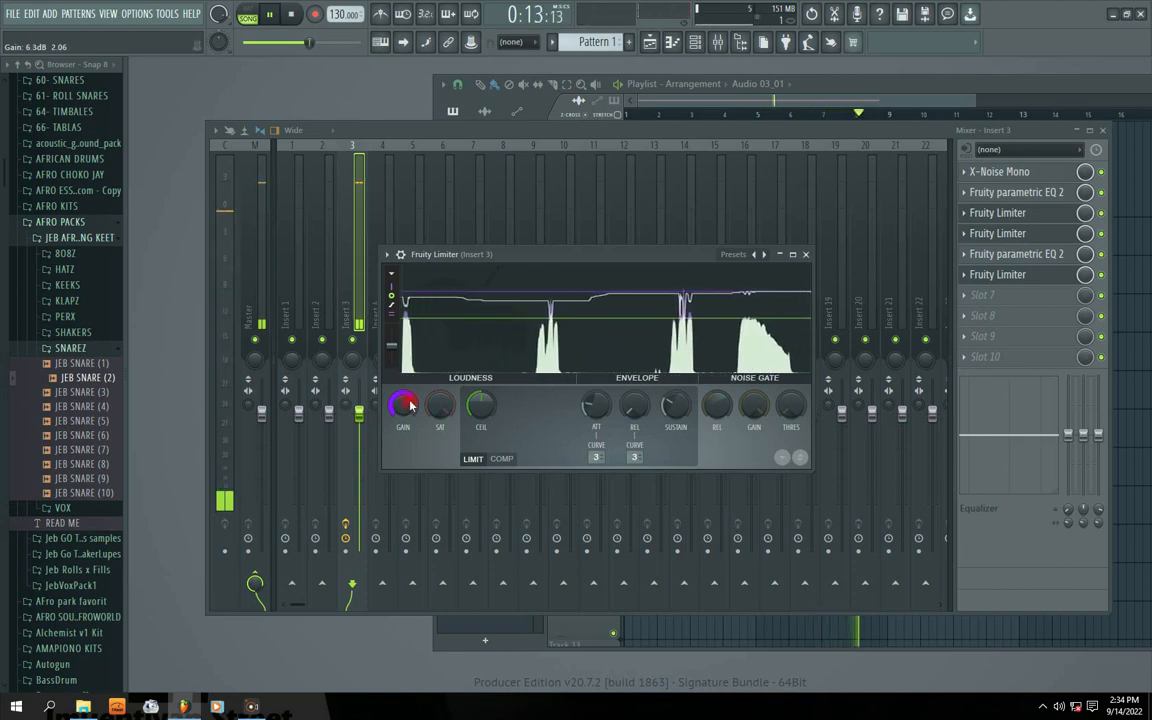
left_click_drag(576, 261, 564, 252)
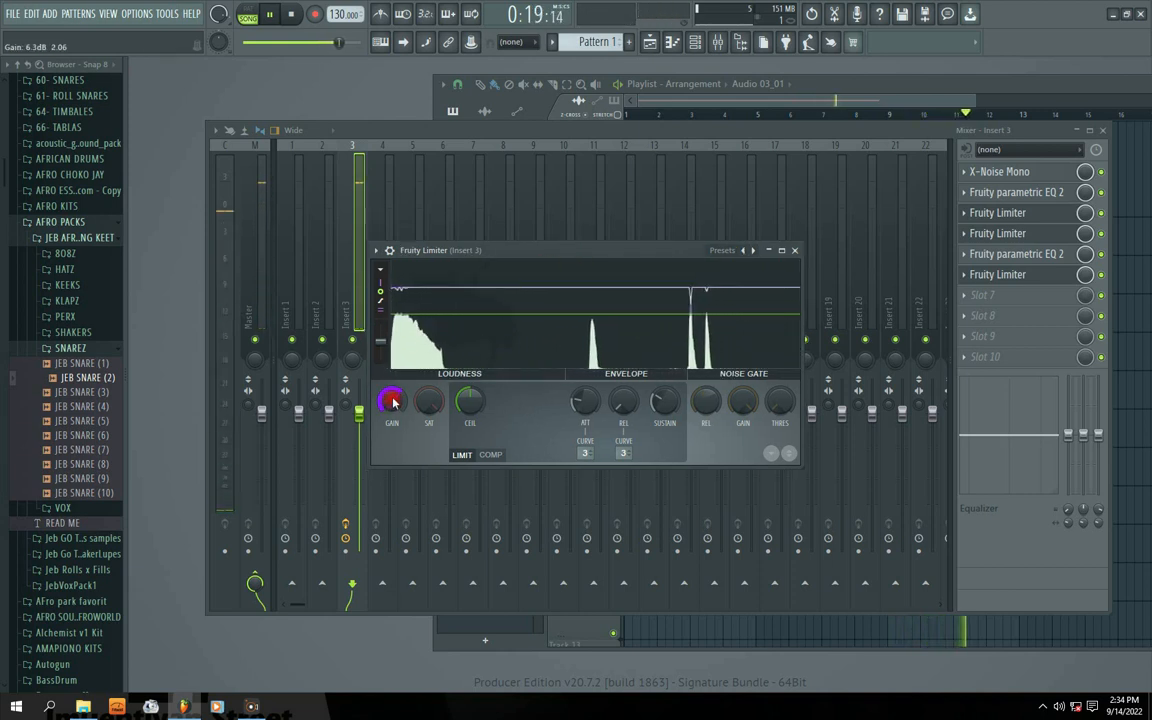
left_click_drag(524, 251, 529, 256)
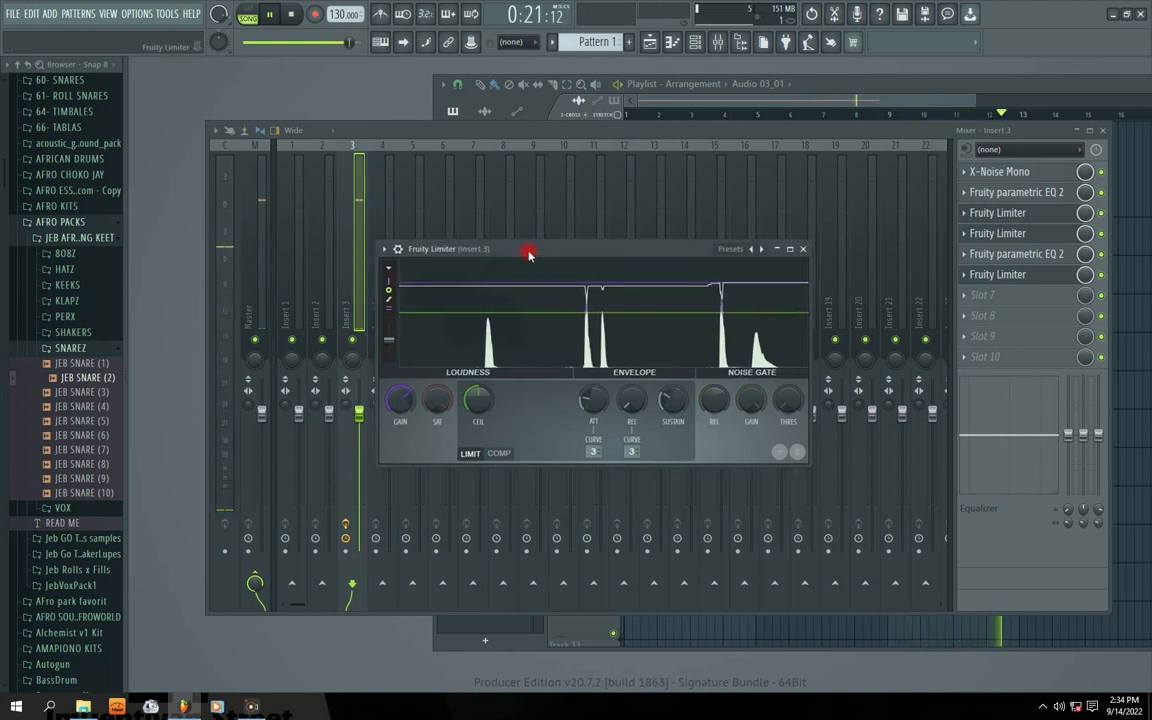
key("space")
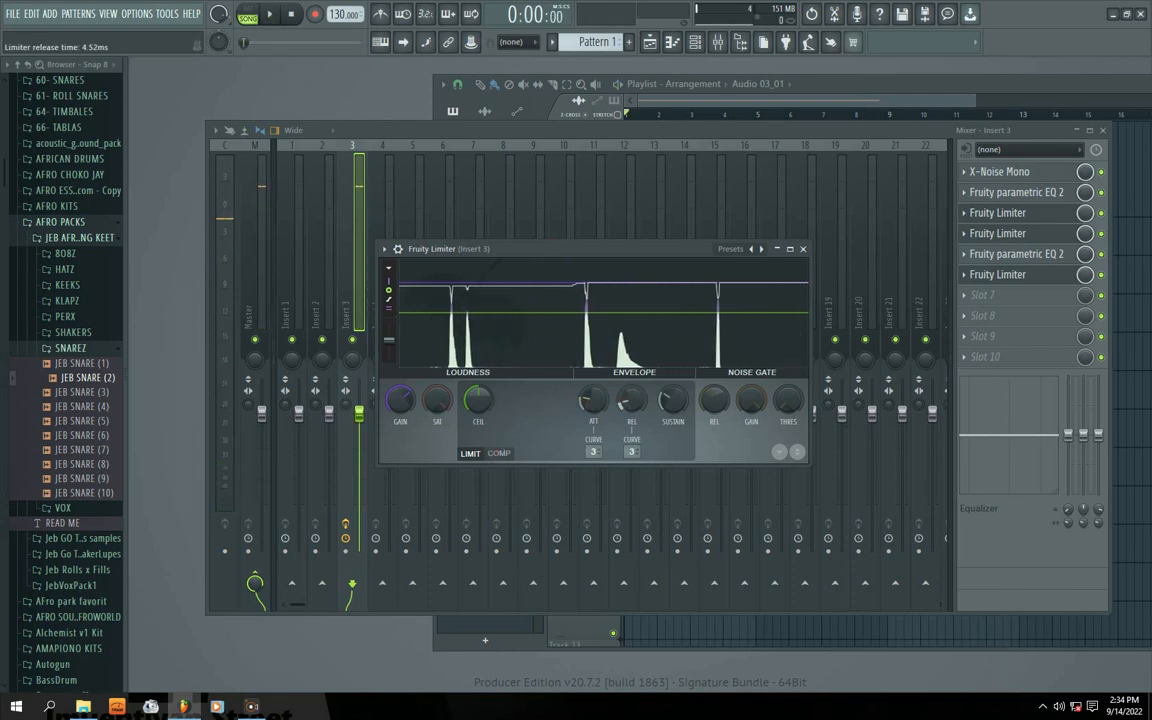
Lengthen the slot 6 limiter's release time while listening to the recording, and stop playback
left_click_drag(627, 404, 627, 398)
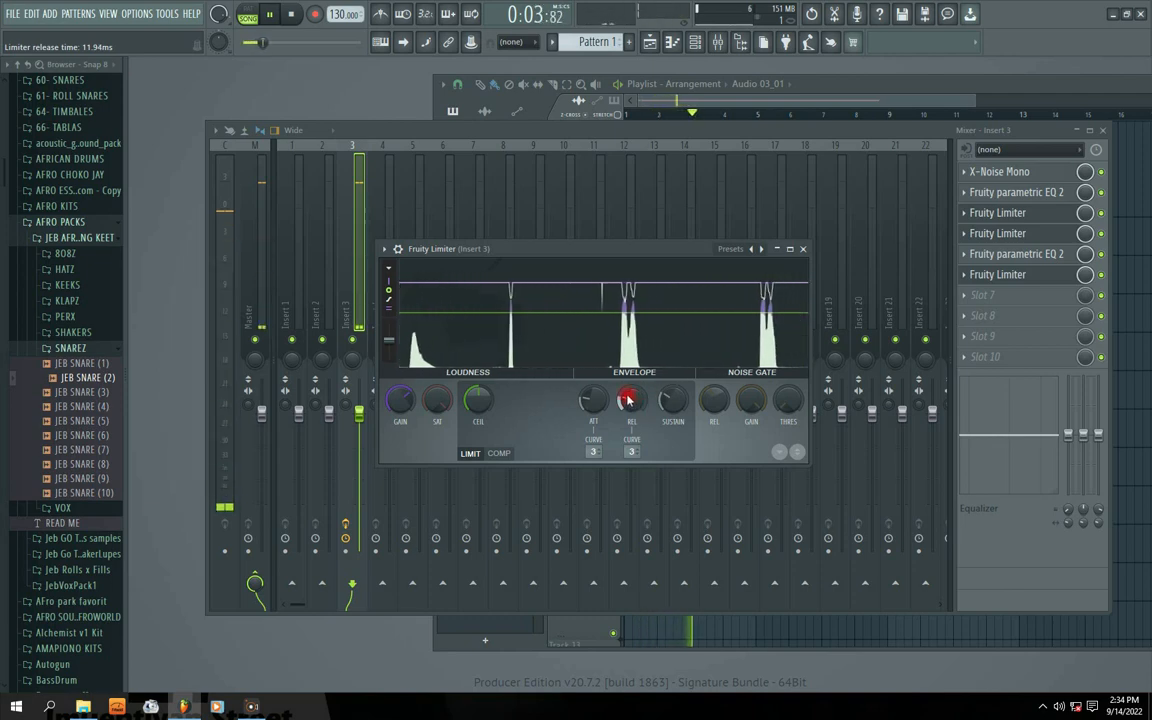
mouse_move(630, 405)
left_mouse_down()
mouse_move(630, 395)
mouse_move(630, 432)
mouse_move(632, 388)
mouse_move(632, 410)
left_mouse_up()
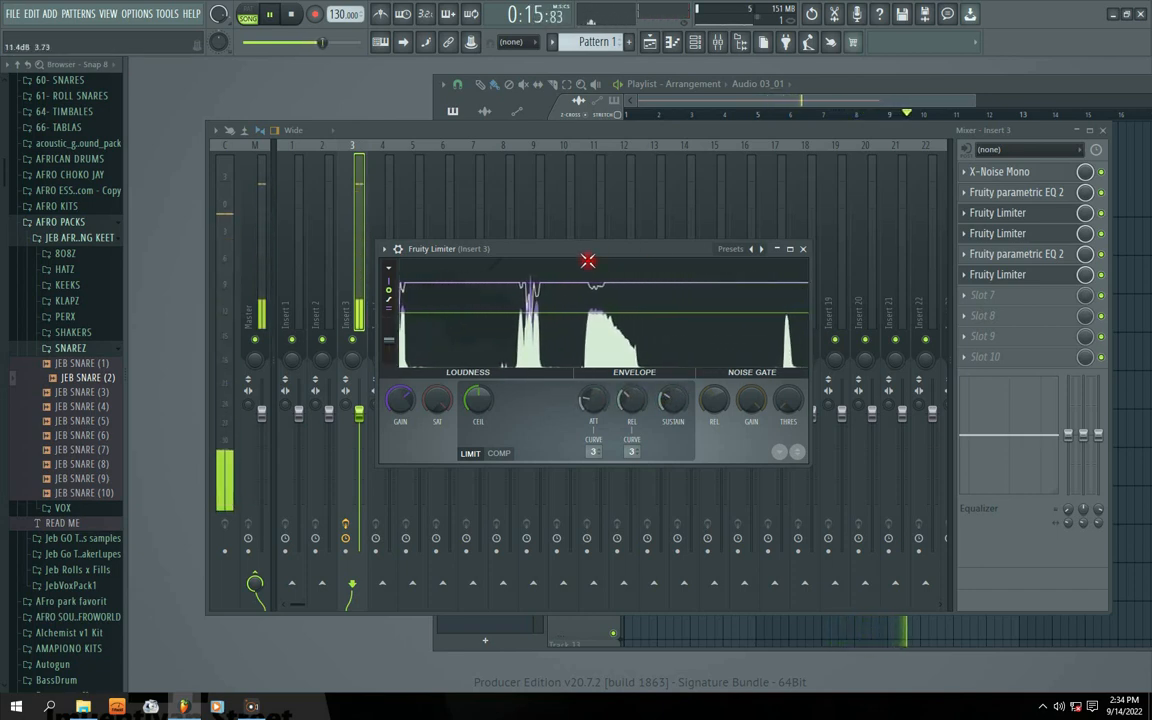
mouse_move(565, 257)
left_mouse_down()
mouse_move(638, 237)
mouse_move(571, 252)
mouse_move(585, 255)
left_mouse_up()
key("space")
Replay the start of the recording to check the adjusted slot 6 limiter, and close its window
key("space")
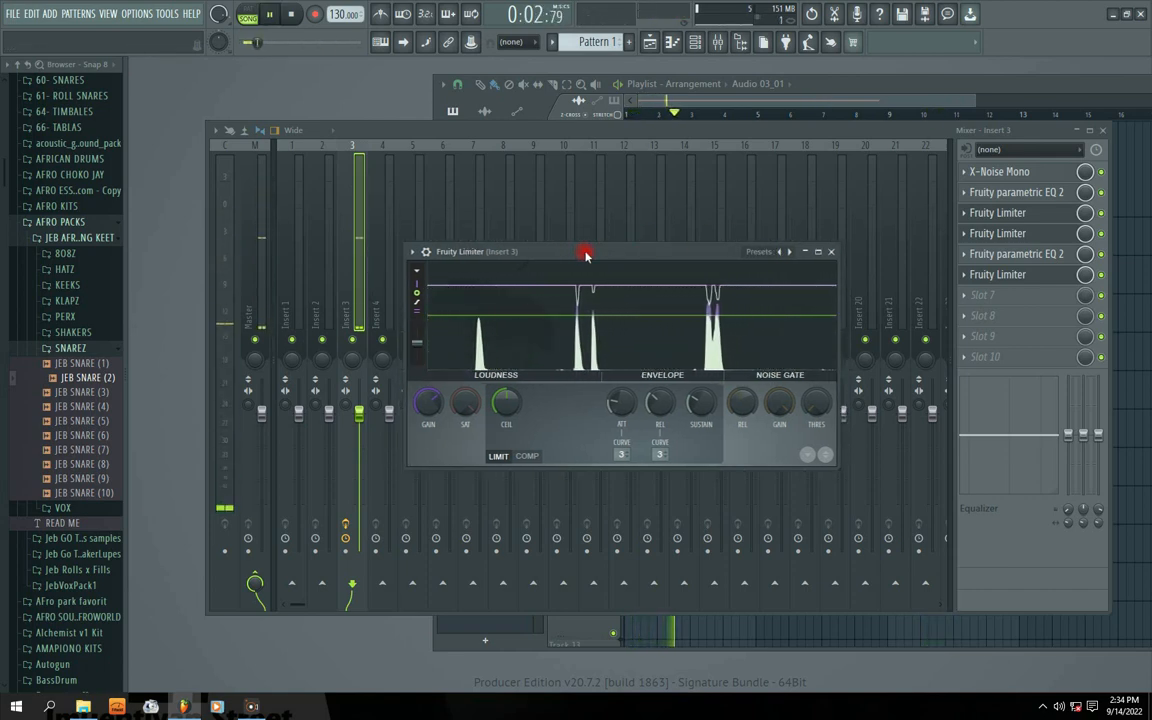
key("space")
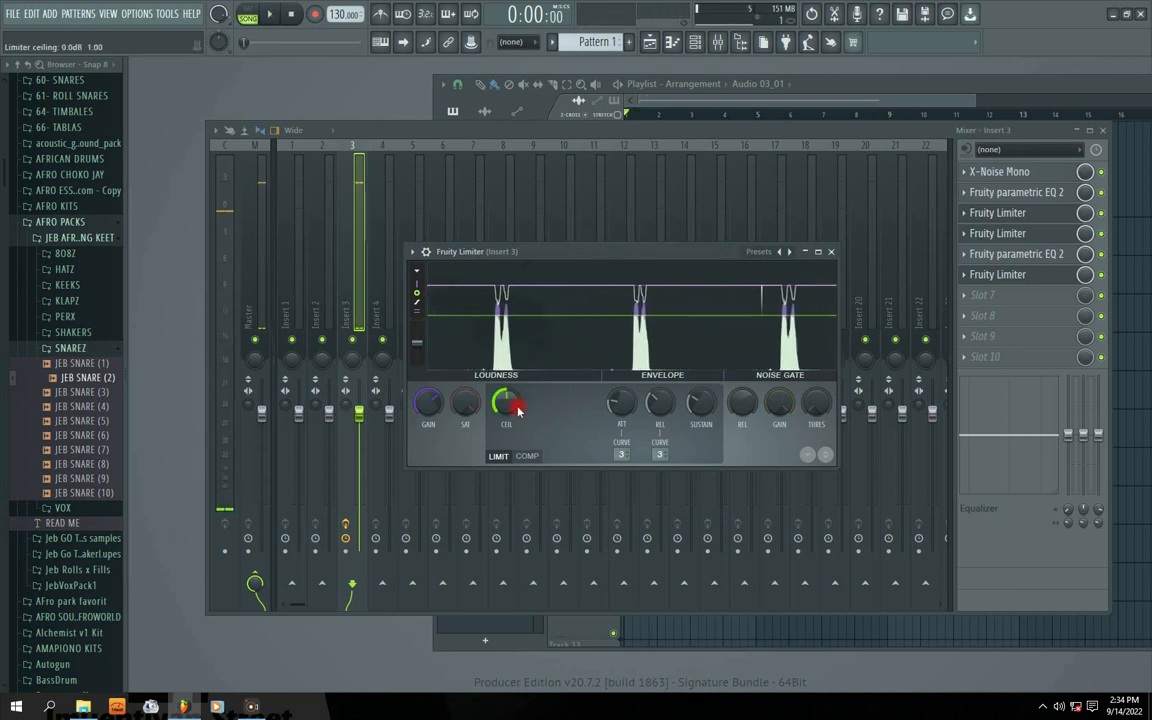
key("space")
key("space")
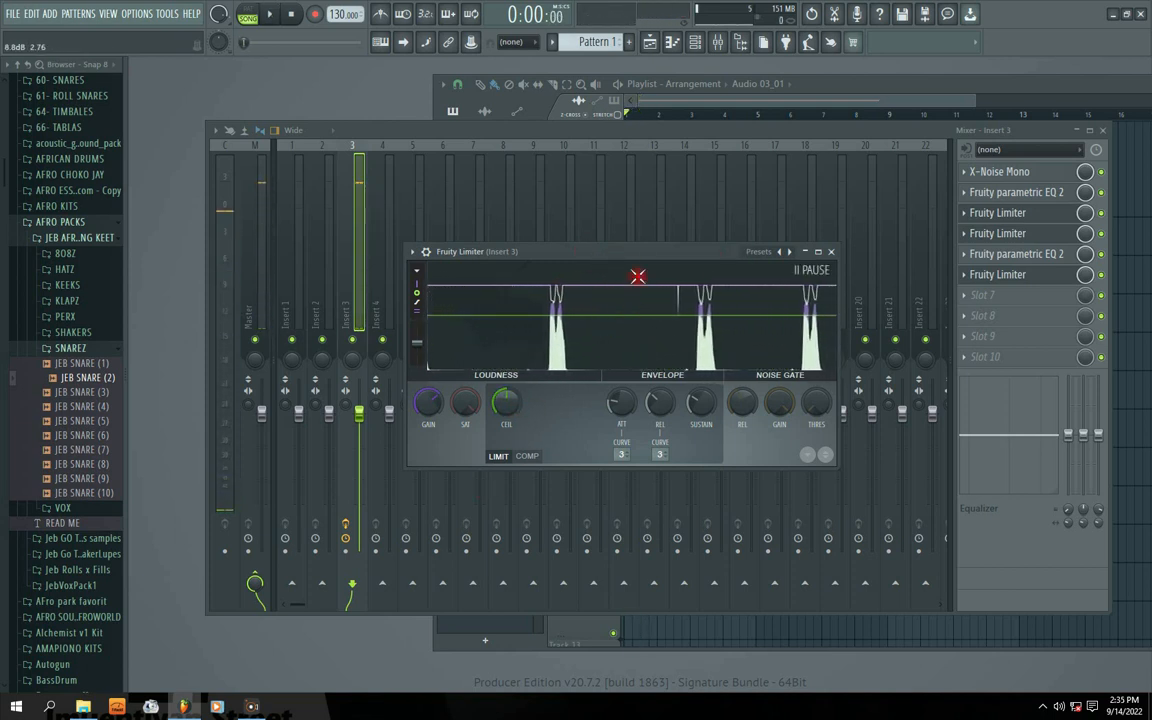
left_click_drag(617, 254, 650, 258)
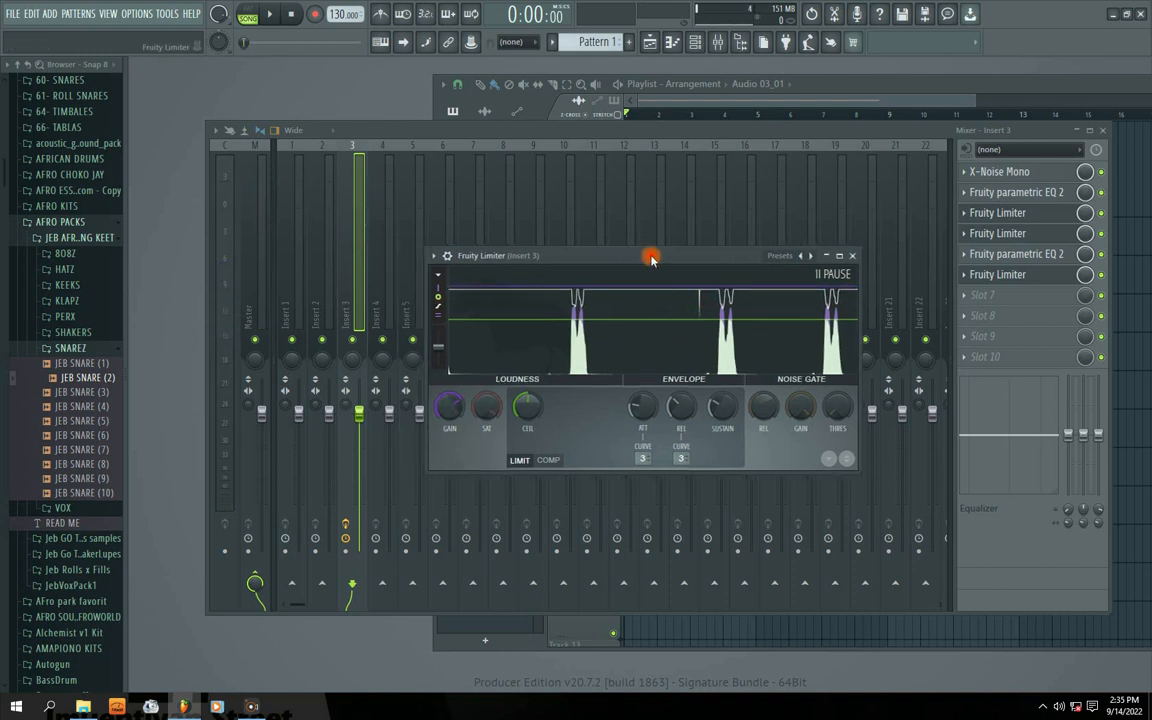
left_click(852, 256)
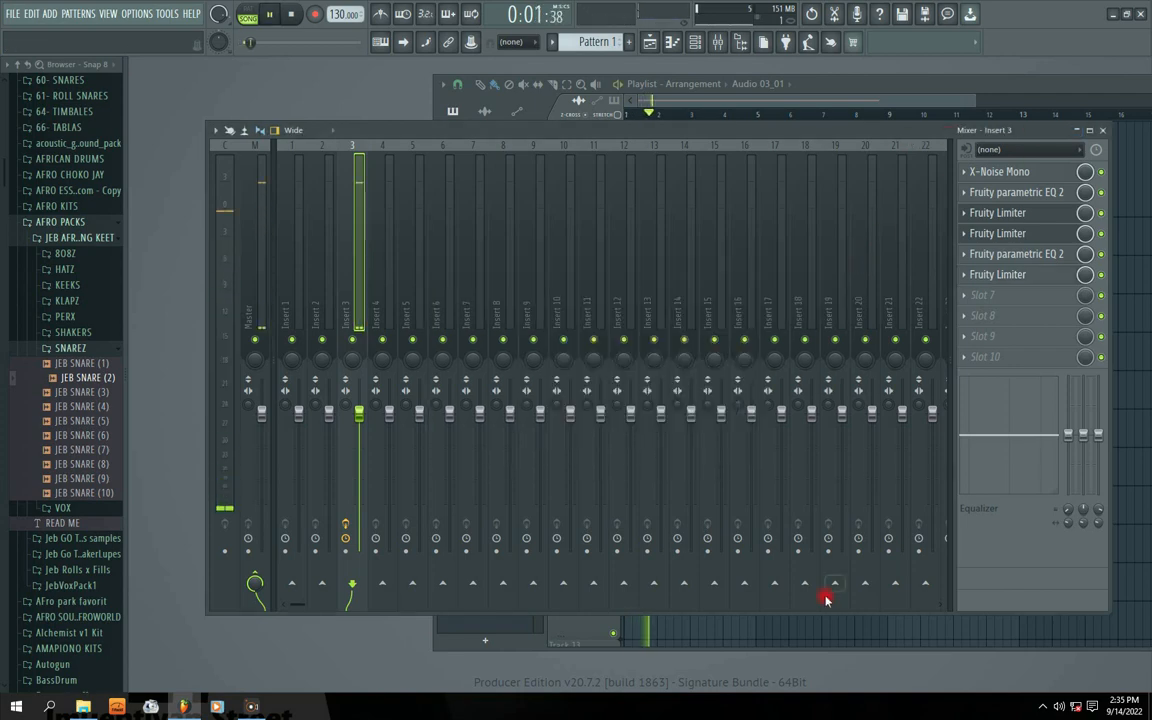